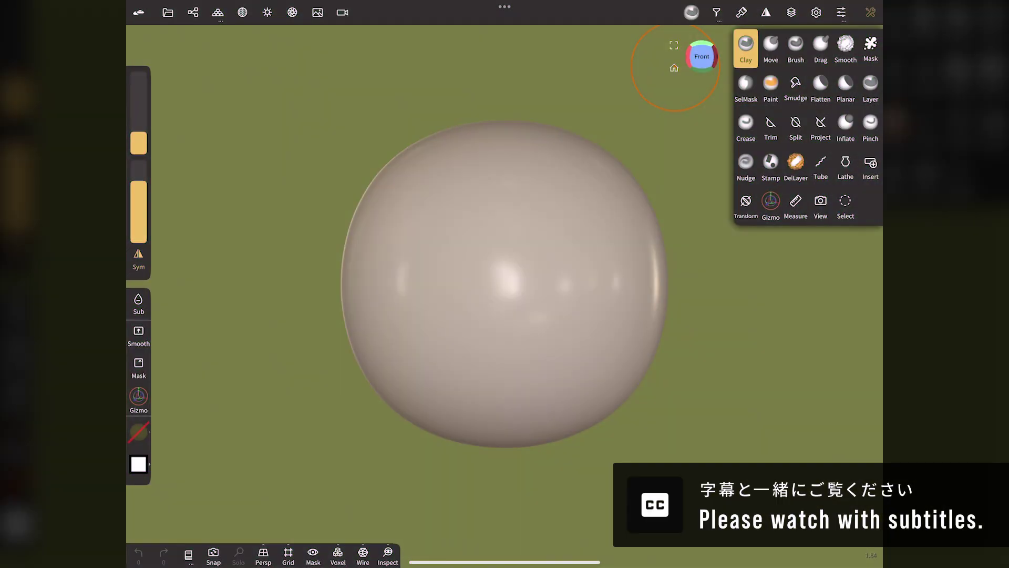
Delete the default Sphere object from the Scene panel
{"action": "left_click", "coordinate": [191, 12]}
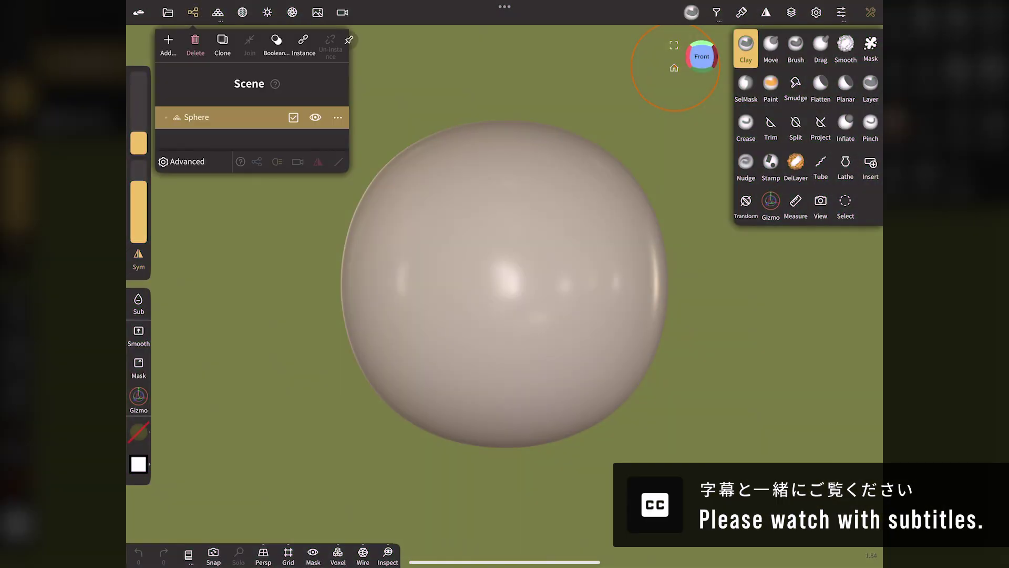
{"action": "left_click", "coordinate": [193, 46]}
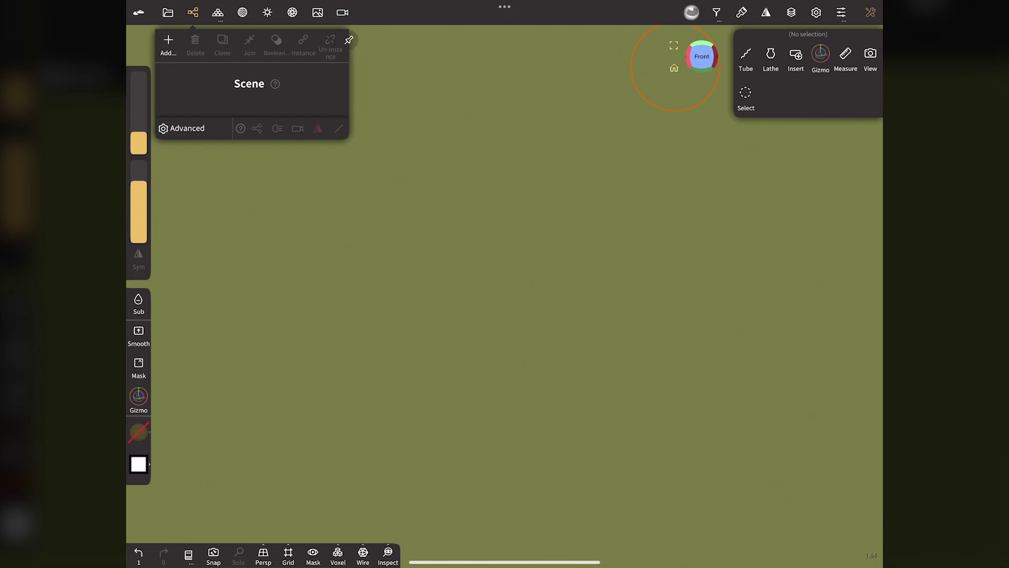
In Left view, draw a thin curved tube from upper left to lower right
{"action": "left_click", "coordinate": [192, 12]}
{"action": "left_click", "coordinate": [753, 59]}
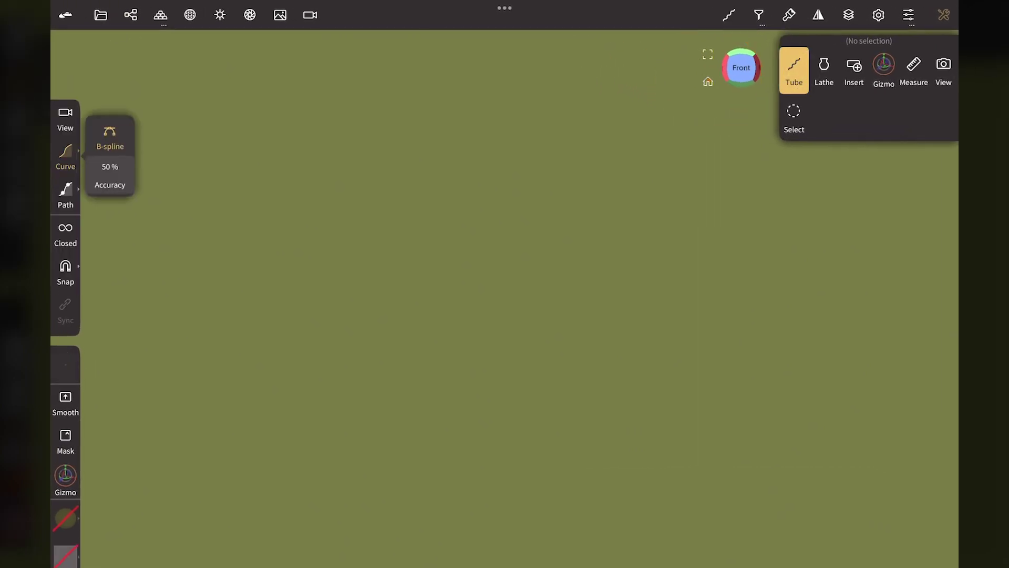
{"action": "left_click_drag", "start_coordinate": [742, 67], "coordinate": [739, 79]}
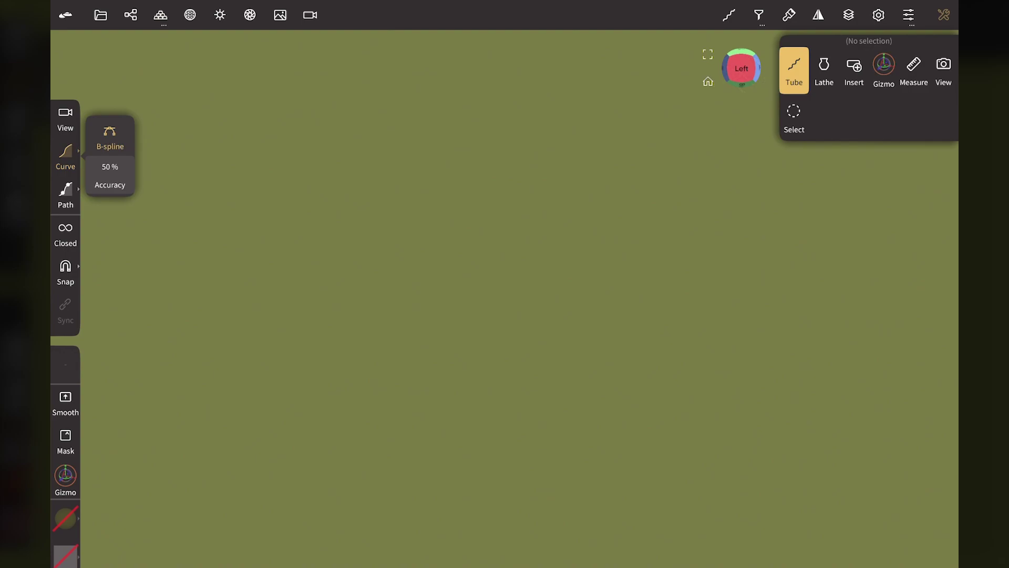
{"action": "left_click_drag", "start_coordinate": [402, 190], "coordinate": [613, 415]}
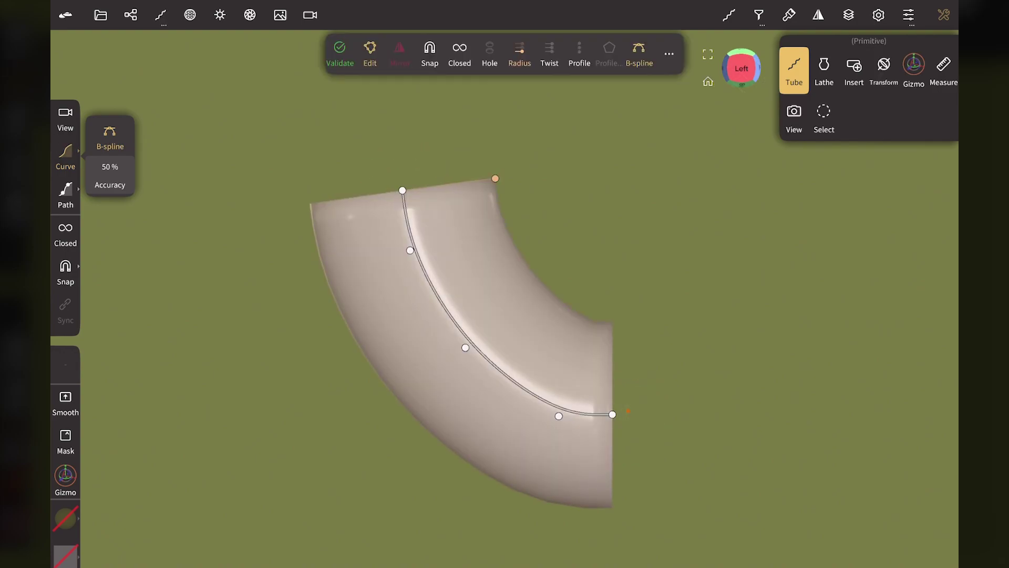
{"action": "left_click_drag", "start_coordinate": [495, 179], "coordinate": [470, 192]}
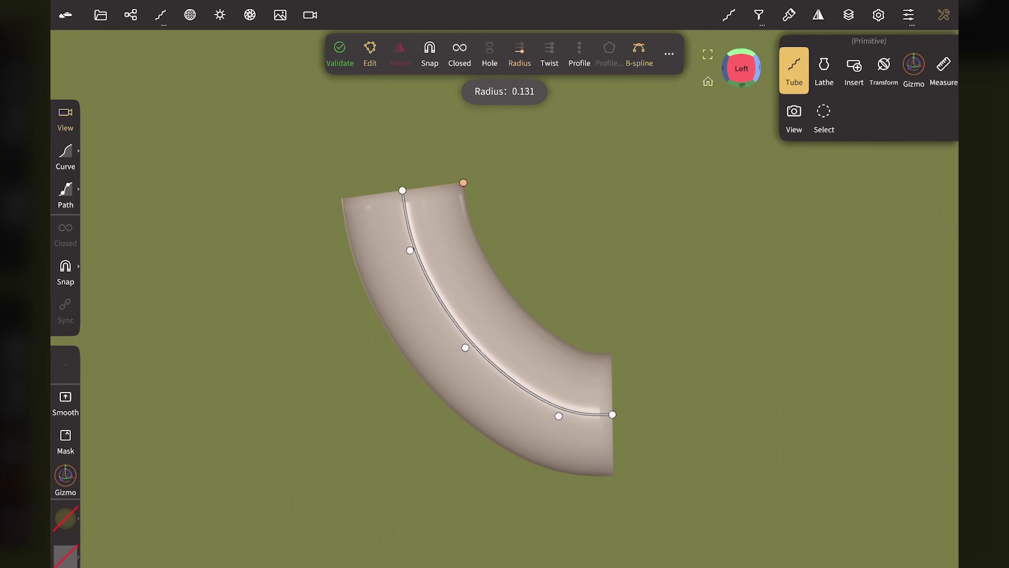
Orbit to the tube's top end and give it a square Profile cross-section
{"action": "mouse_move", "coordinate": [701, 57]}
{"action": "left_mouse_down"}
{"action": "mouse_move", "coordinate": [656, 63]}
{"action": "mouse_move", "coordinate": [704, 86]}
{"action": "left_mouse_up"}
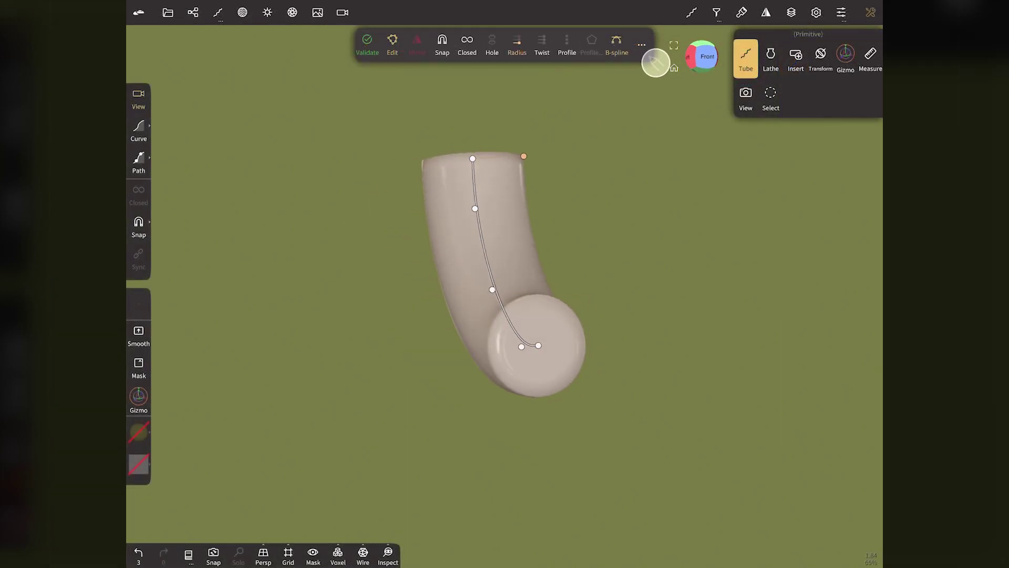
{"action": "left_click_drag", "start_coordinate": [314, 308], "coordinate": [274, 326]}
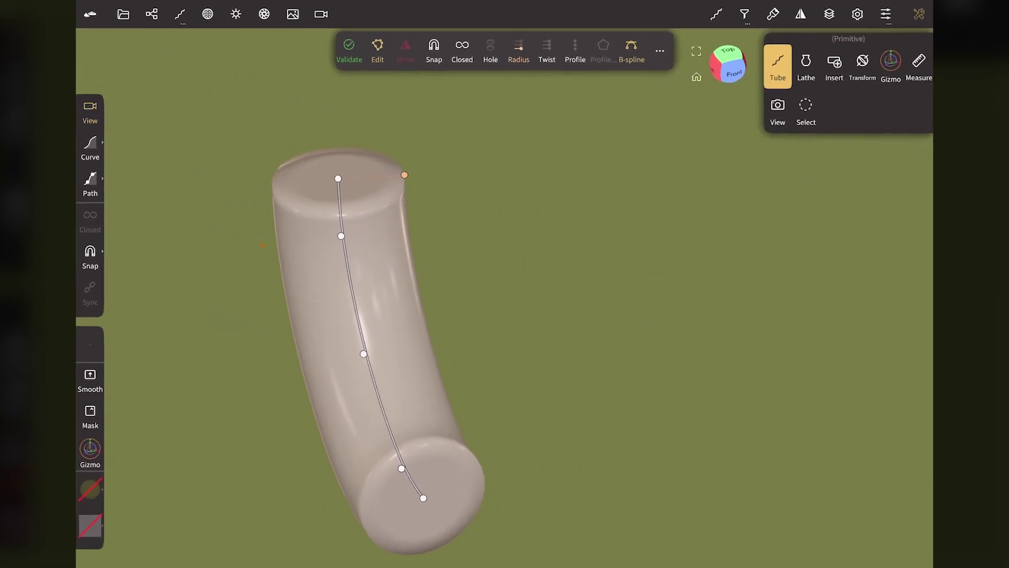
{"action": "left_click", "coordinate": [575, 52]}
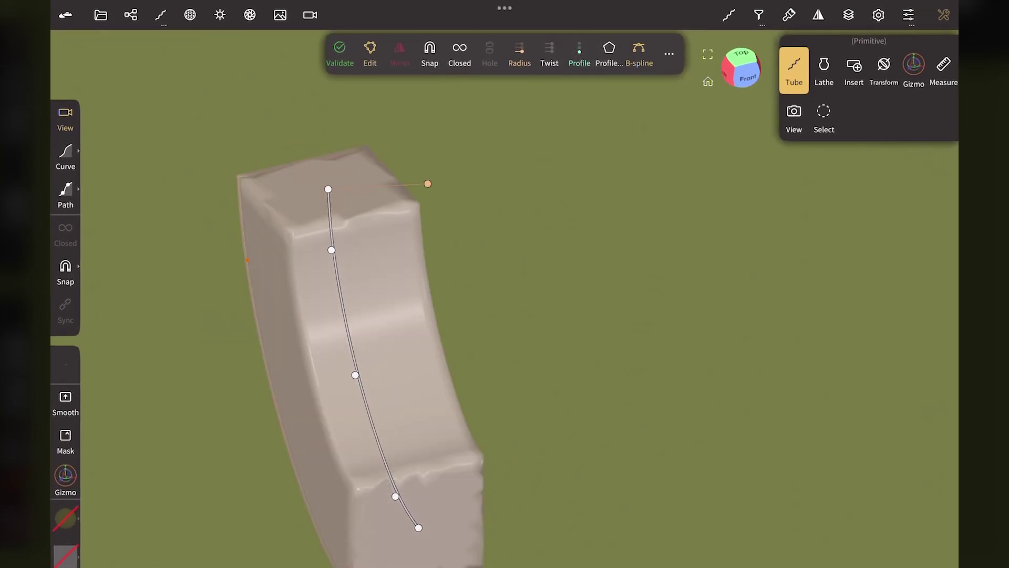
Edit the tube profile into a pentagon with a smooth right point, then return to Left view
{"action": "left_click", "coordinate": [611, 51]}
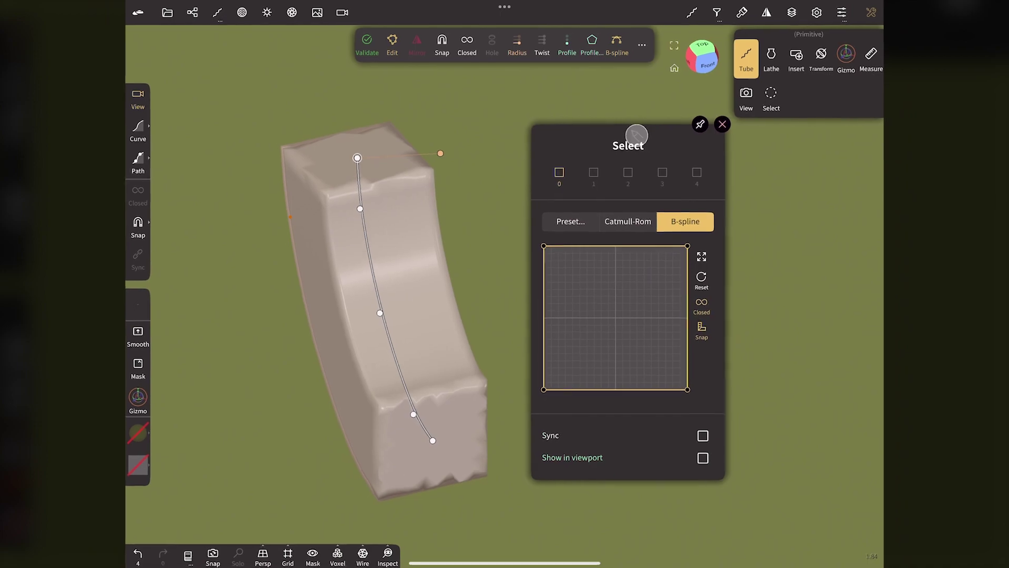
{"action": "mouse_move", "coordinate": [543, 245]}
{"action": "left_mouse_down"}
{"action": "mouse_move", "coordinate": [576, 253]}
{"action": "mouse_move", "coordinate": [576, 273]}
{"action": "left_mouse_up"}
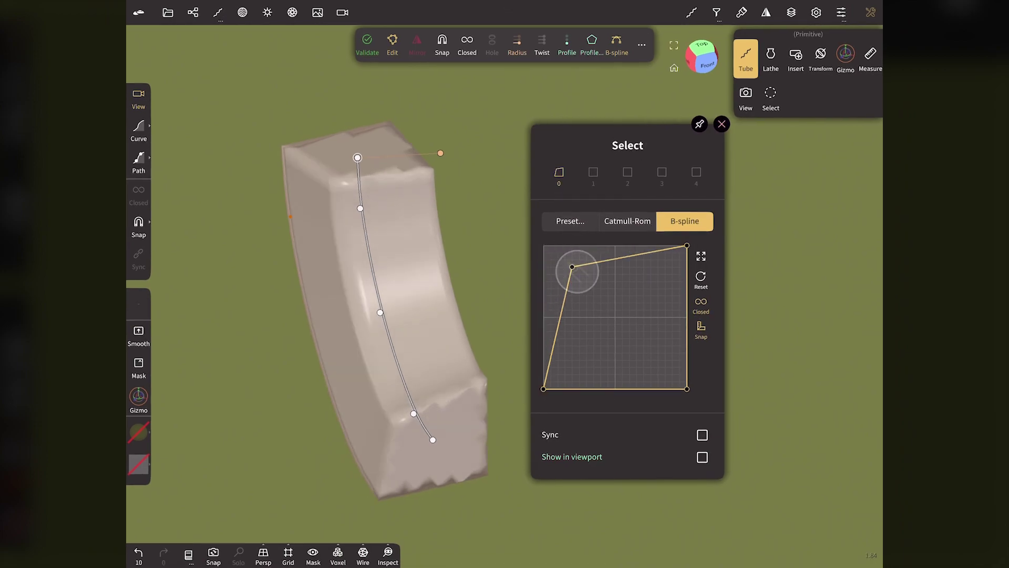
{"action": "mouse_move", "coordinate": [549, 396]}
{"action": "left_mouse_down"}
{"action": "mouse_move", "coordinate": [577, 394]}
{"action": "mouse_move", "coordinate": [578, 374]}
{"action": "left_mouse_up"}
{"action": "left_click_drag", "start_coordinate": [690, 247], "coordinate": [643, 258]}
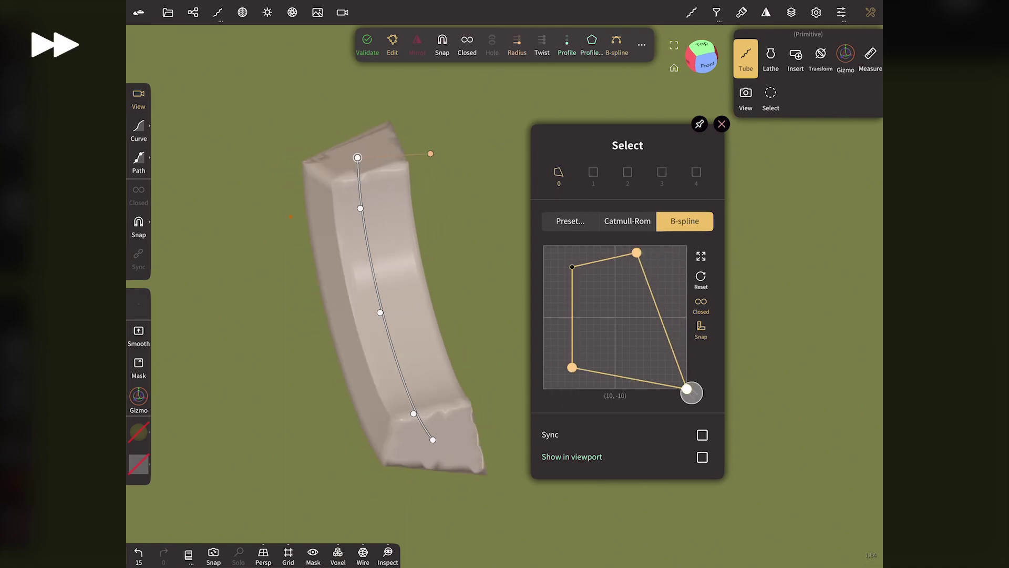
{"action": "left_click_drag", "start_coordinate": [691, 392], "coordinate": [638, 389]}
{"action": "left_click_drag", "start_coordinate": [636, 318], "coordinate": [712, 320]}
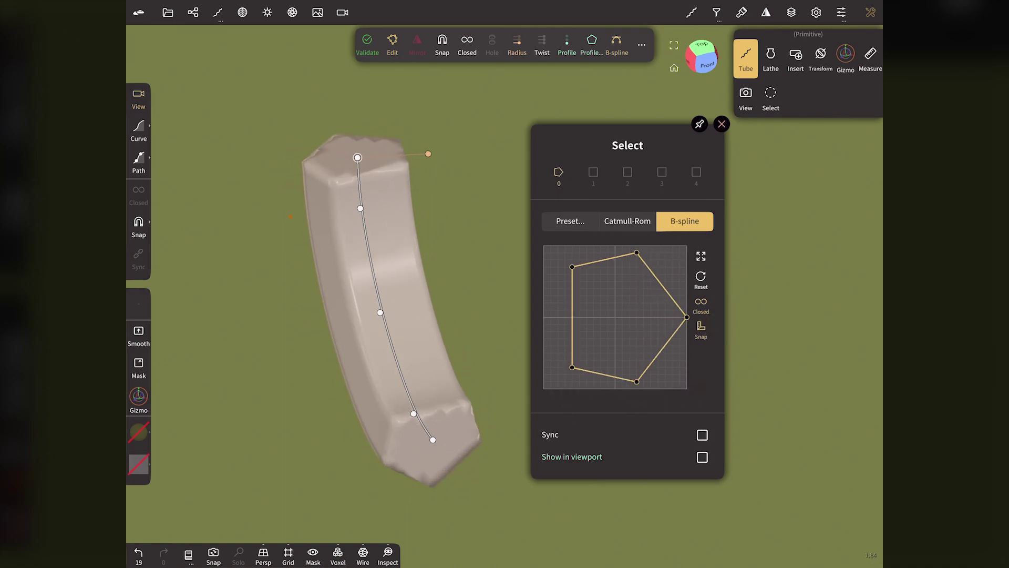
{"action": "left_click", "coordinate": [687, 317]}
{"action": "left_click", "coordinate": [707, 64]}
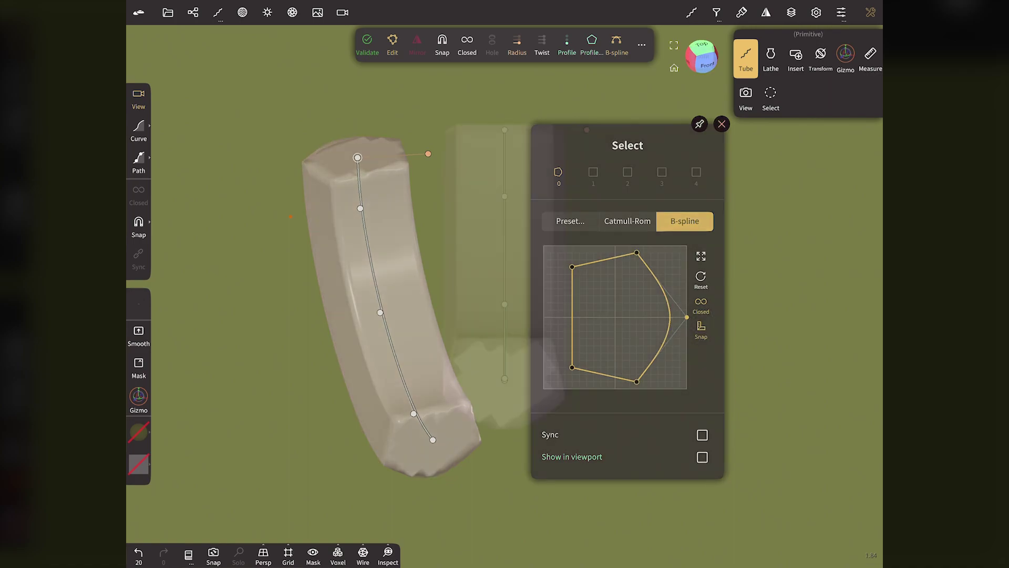
{"action": "left_click", "coordinate": [711, 62]}
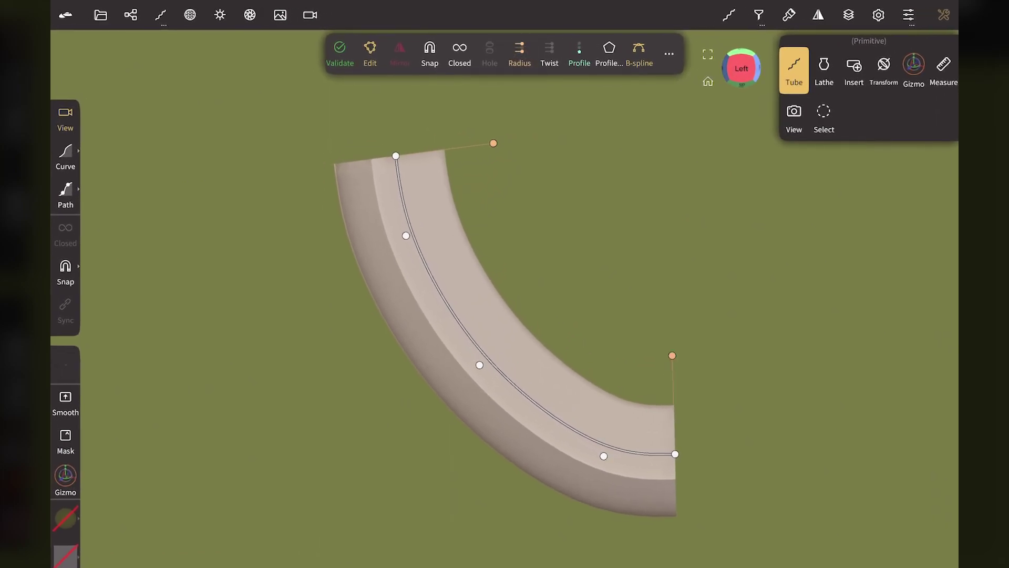
Using radius handles, add a control point and pull the top end into a narrow stem
{"action": "left_click", "coordinate": [519, 53]}
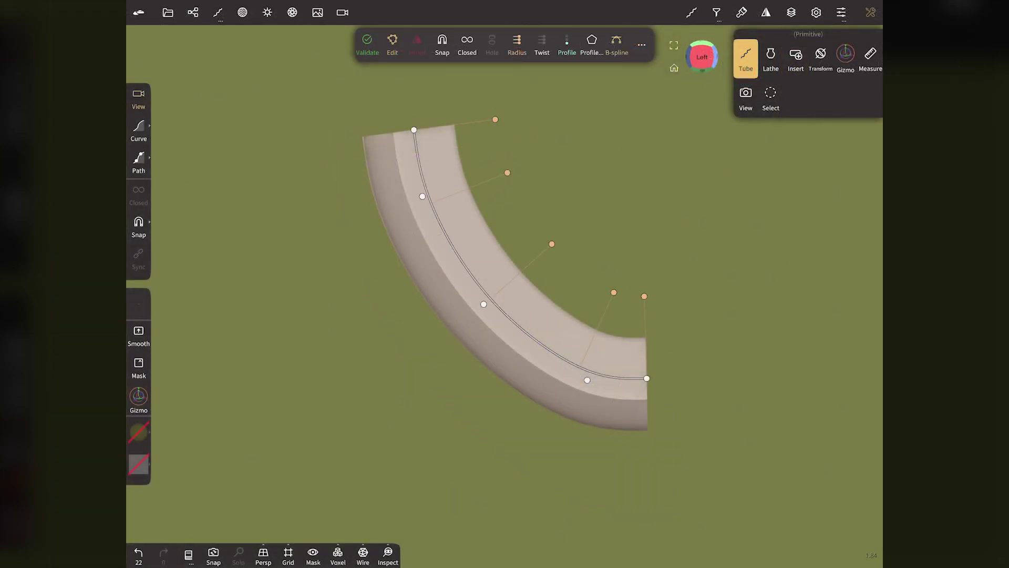
{"action": "left_click_drag", "start_coordinate": [414, 130], "coordinate": [419, 120]}
{"action": "left_click_drag", "start_coordinate": [507, 121], "coordinate": [453, 122]}
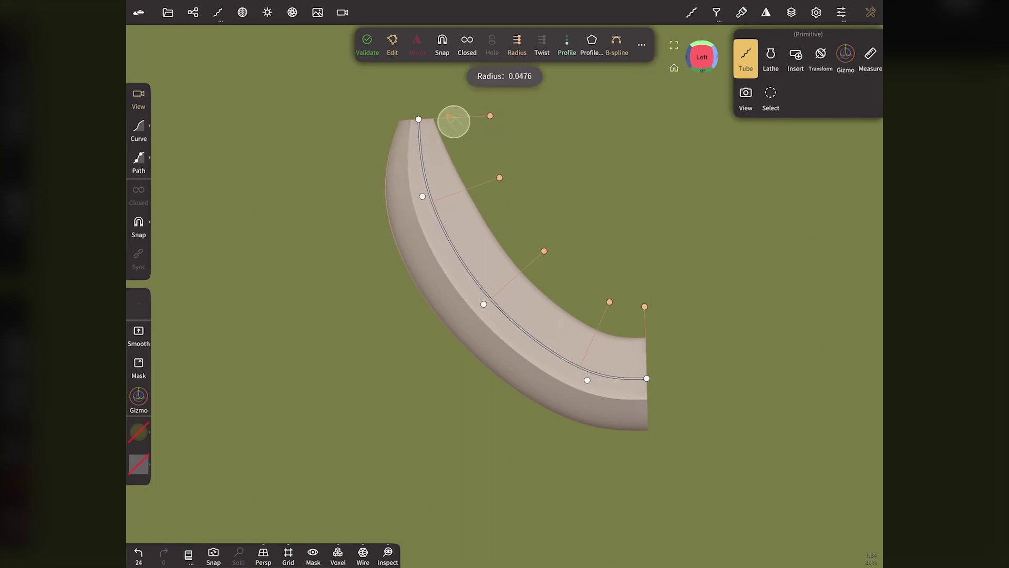
{"action": "left_click", "coordinate": [426, 157]}
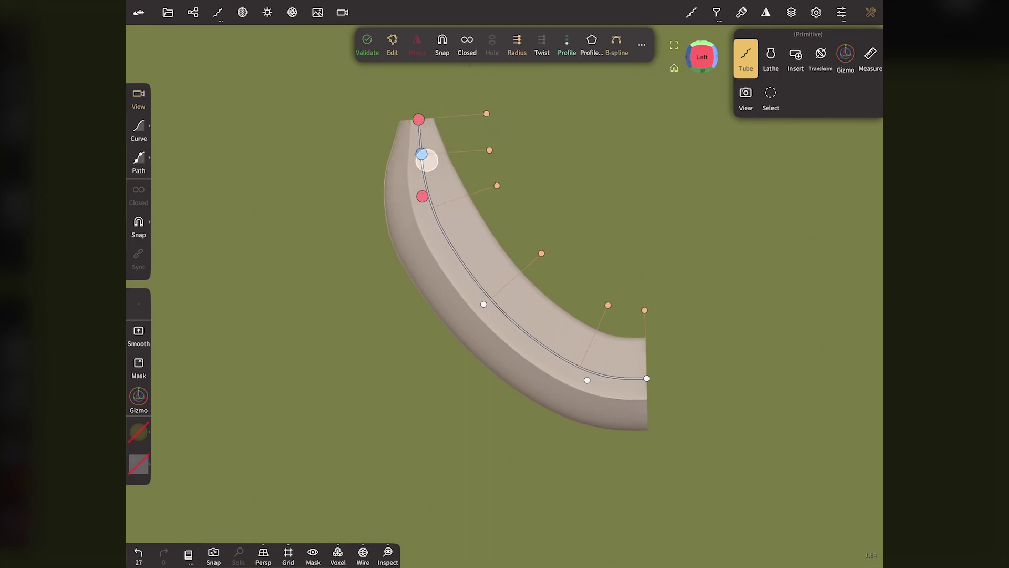
{"action": "left_click_drag", "start_coordinate": [426, 158], "coordinate": [426, 174]}
{"action": "left_click_drag", "start_coordinate": [419, 120], "coordinate": [422, 106]}
{"action": "left_click_drag", "start_coordinate": [487, 107], "coordinate": [491, 110]}
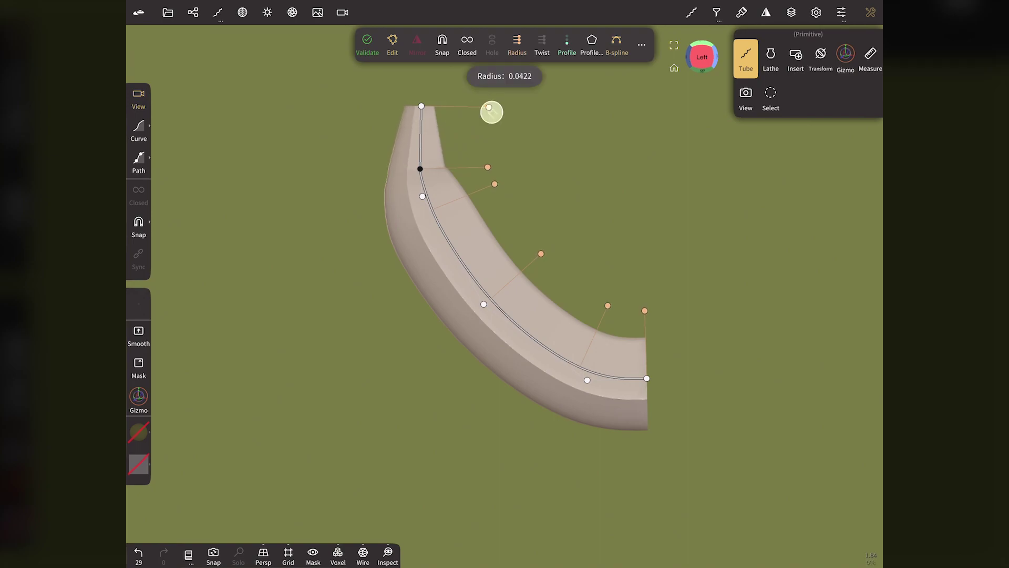
Thicken the banana's middle, extend and taper the tip, and slim the upper body
{"action": "left_click_drag", "start_coordinate": [487, 255], "coordinate": [504, 253]}
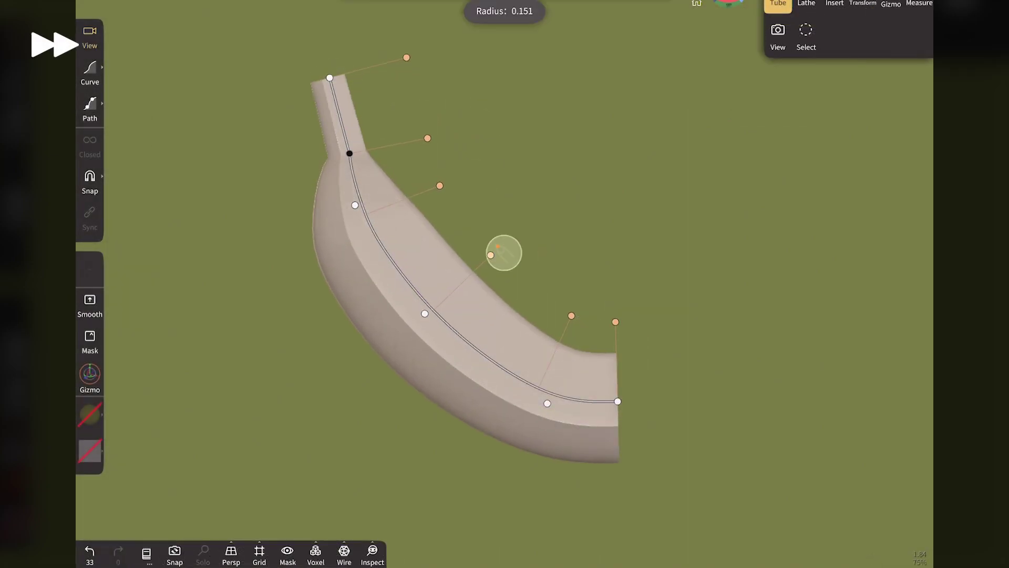
{"action": "left_click_drag", "start_coordinate": [618, 401], "coordinate": [646, 393]}
{"action": "left_click_drag", "start_coordinate": [610, 325], "coordinate": [642, 321]}
{"action": "left_click_drag", "start_coordinate": [657, 388], "coordinate": [648, 395]}
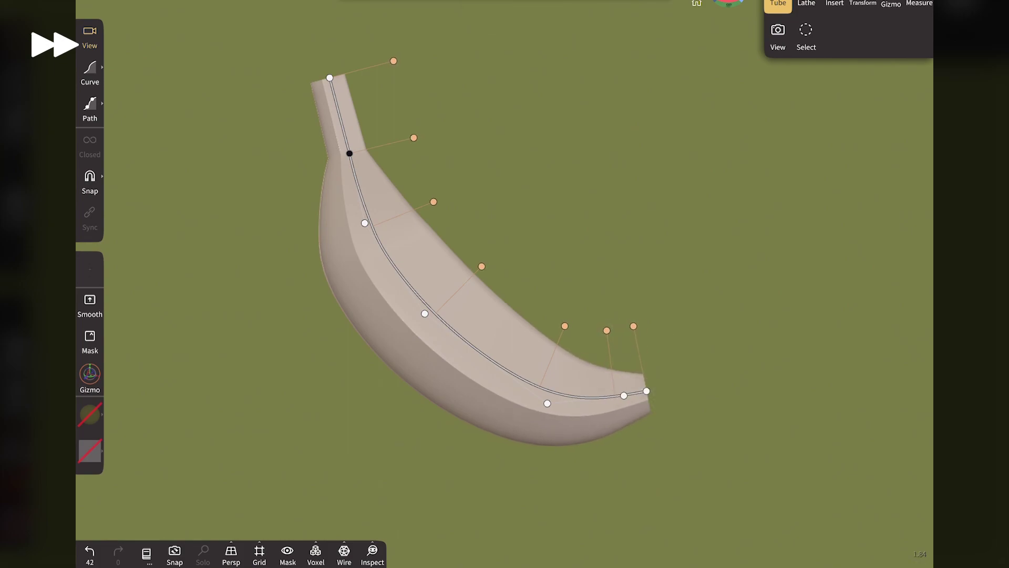
{"action": "left_click_drag", "start_coordinate": [425, 313], "coordinate": [418, 326]}
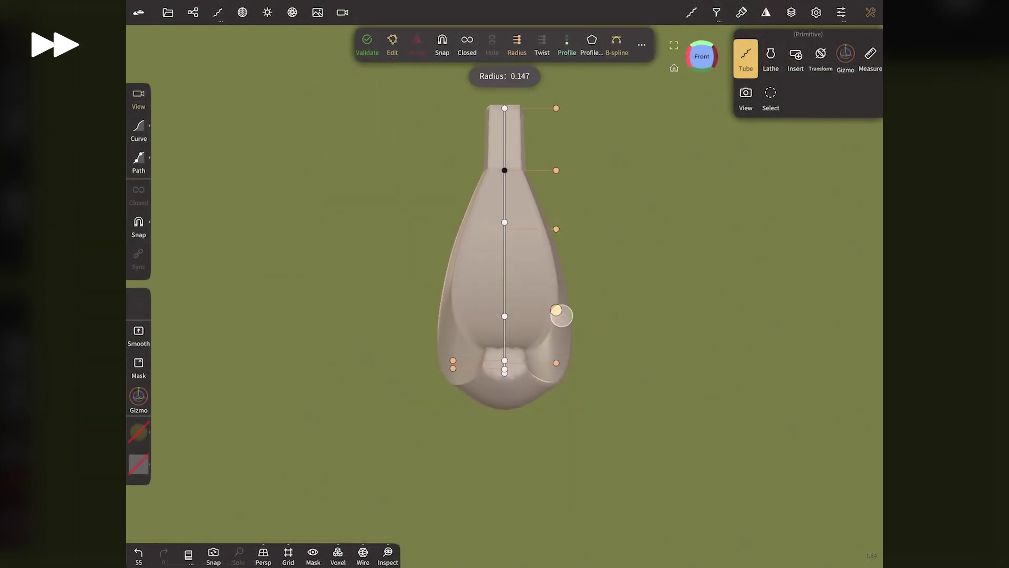
{"action": "left_click_drag", "start_coordinate": [559, 314], "coordinate": [550, 228]}
{"action": "left_click_drag", "start_coordinate": [552, 310], "coordinate": [550, 309]}
{"action": "left_click_drag", "start_coordinate": [552, 363], "coordinate": [550, 365]}
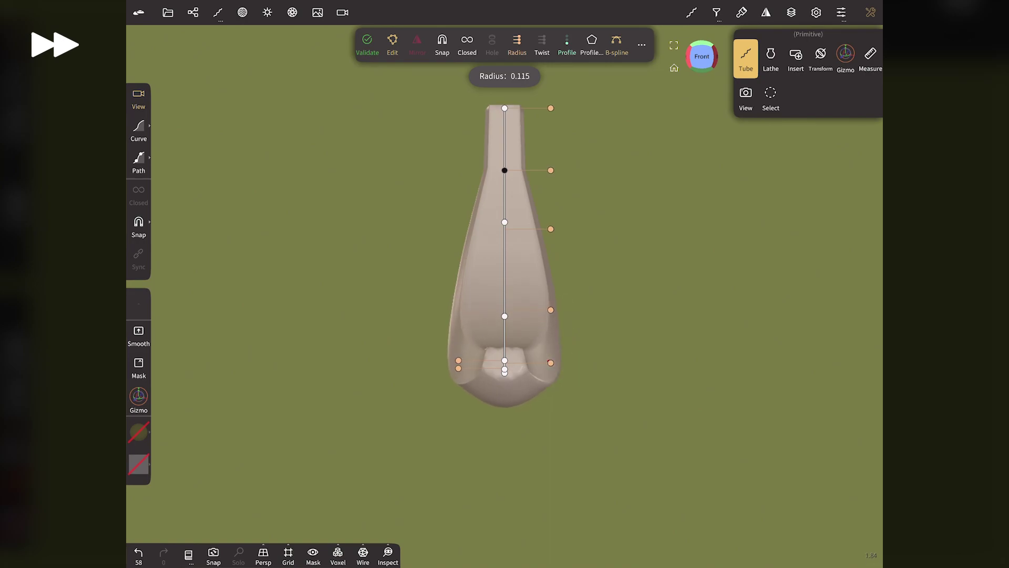
In Left view, refine the curve near the stem and thickness along the banana
{"action": "left_click", "coordinate": [715, 56]}
{"action": "left_click", "coordinate": [426, 108]}
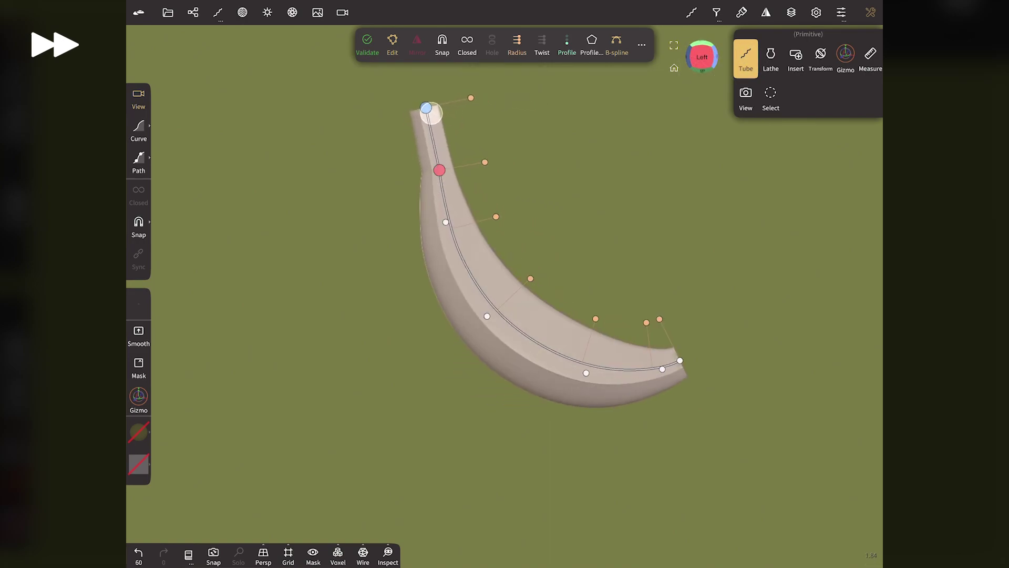
{"action": "left_click_drag", "start_coordinate": [487, 316], "coordinate": [489, 320]}
{"action": "left_click_drag", "start_coordinate": [530, 279], "coordinate": [530, 280]}
{"action": "left_click_drag", "start_coordinate": [586, 373], "coordinate": [586, 375]}
Slim the banana's sides in Front view, then adjust the stem thickness in Left view
{"action": "left_click", "coordinate": [703, 57]}
{"action": "left_click_drag", "start_coordinate": [551, 310], "coordinate": [554, 311]}
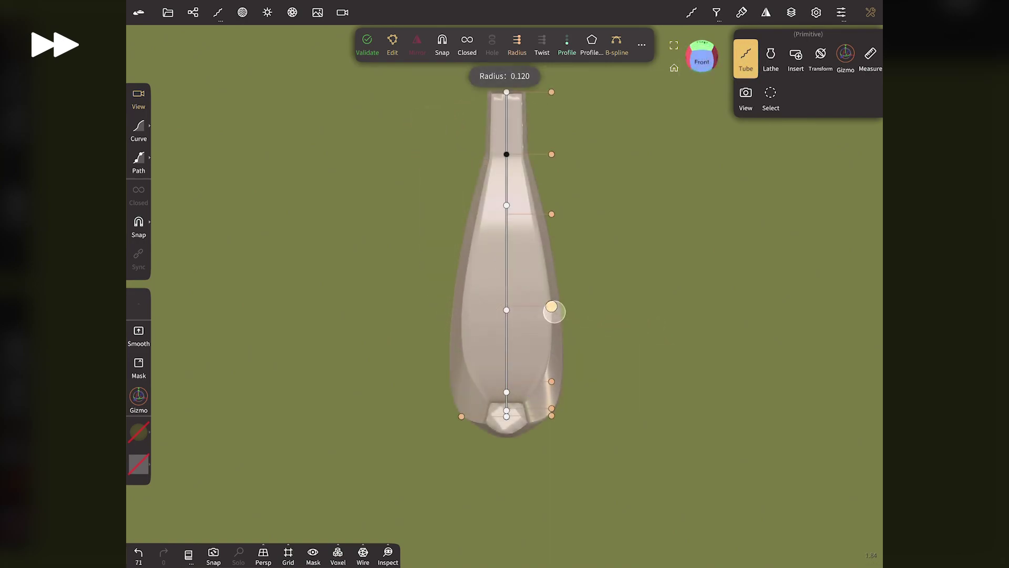
{"action": "left_click_drag", "start_coordinate": [551, 381], "coordinate": [550, 414]}
{"action": "left_click_drag", "start_coordinate": [551, 215], "coordinate": [550, 216]}
{"action": "left_click_drag", "start_coordinate": [554, 312], "coordinate": [553, 312]}
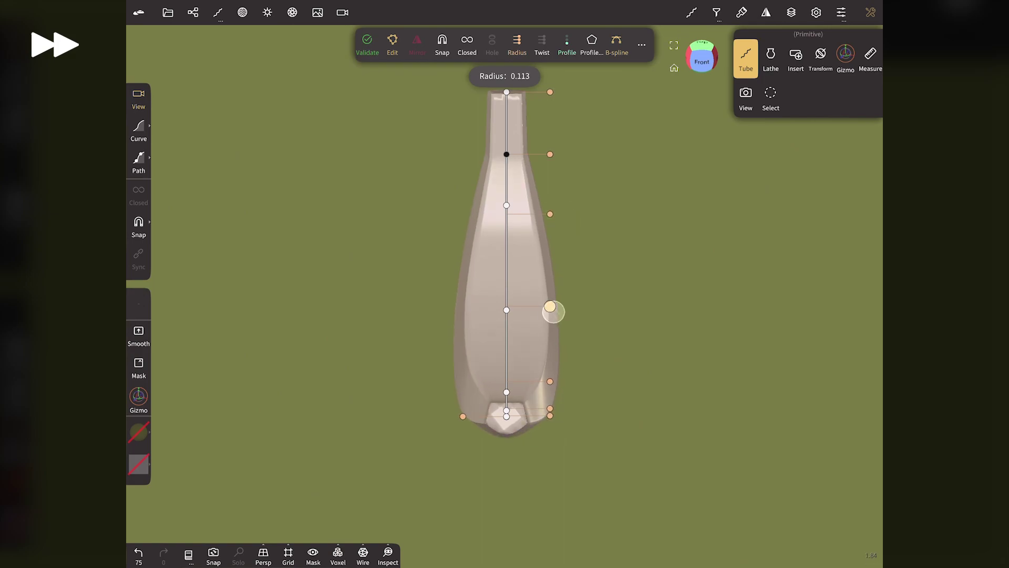
{"action": "left_click", "coordinate": [712, 58]}
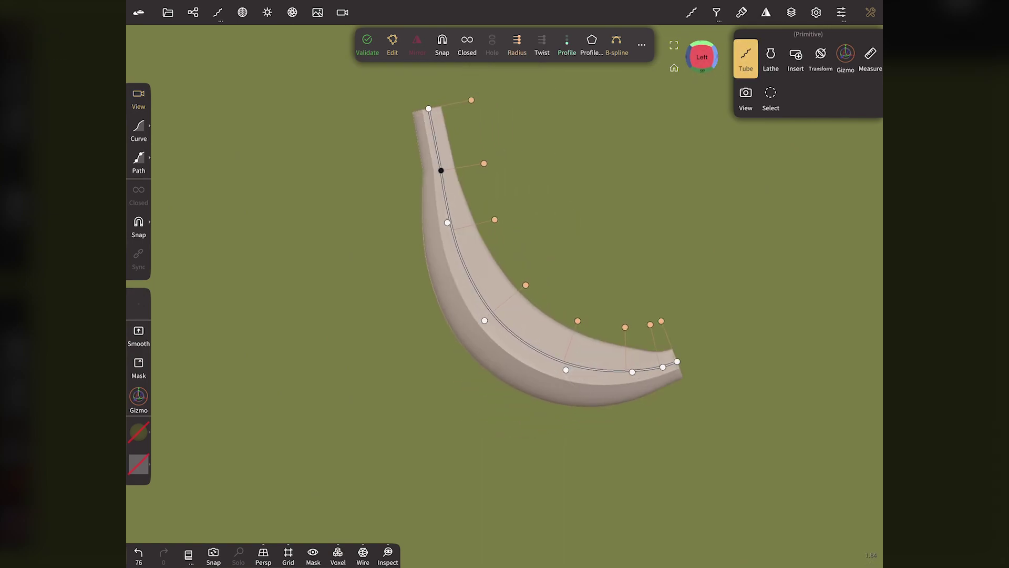
{"action": "left_click_drag", "start_coordinate": [484, 163], "coordinate": [484, 164]}
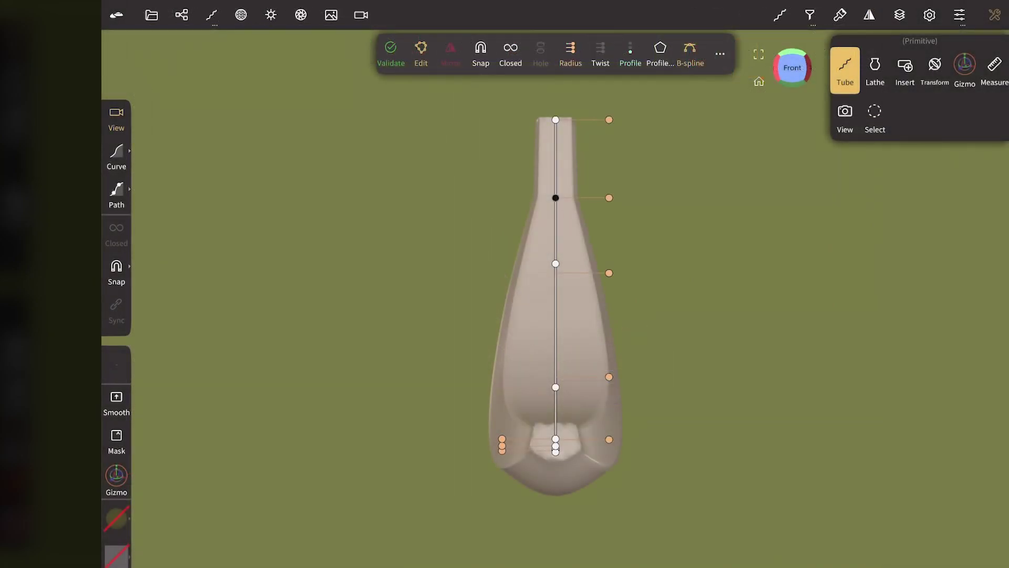
Keep a hidden duplicate Tube 1 as backup, then validate the original tube into a mesh
{"action": "left_click", "coordinate": [184, 15]}
{"action": "left_click", "coordinate": [216, 53]}
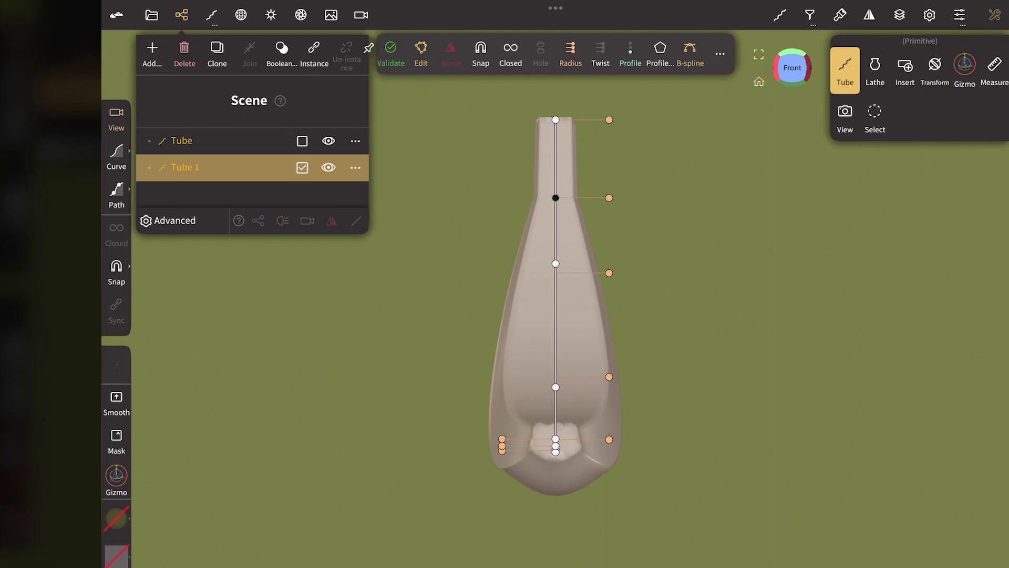
{"action": "left_click", "coordinate": [302, 167]}
{"action": "left_click", "coordinate": [233, 147]}
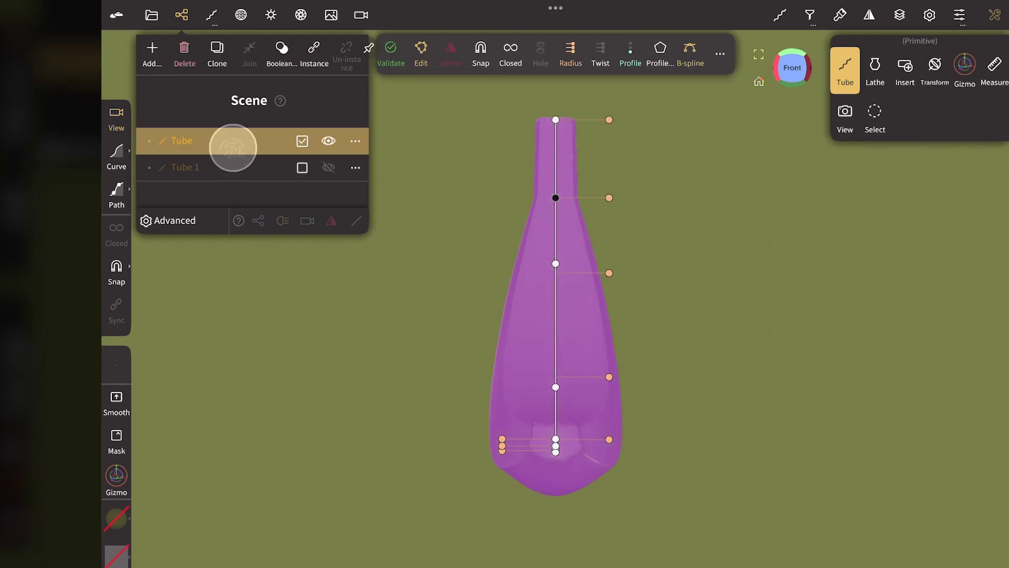
{"action": "left_click", "coordinate": [181, 15]}
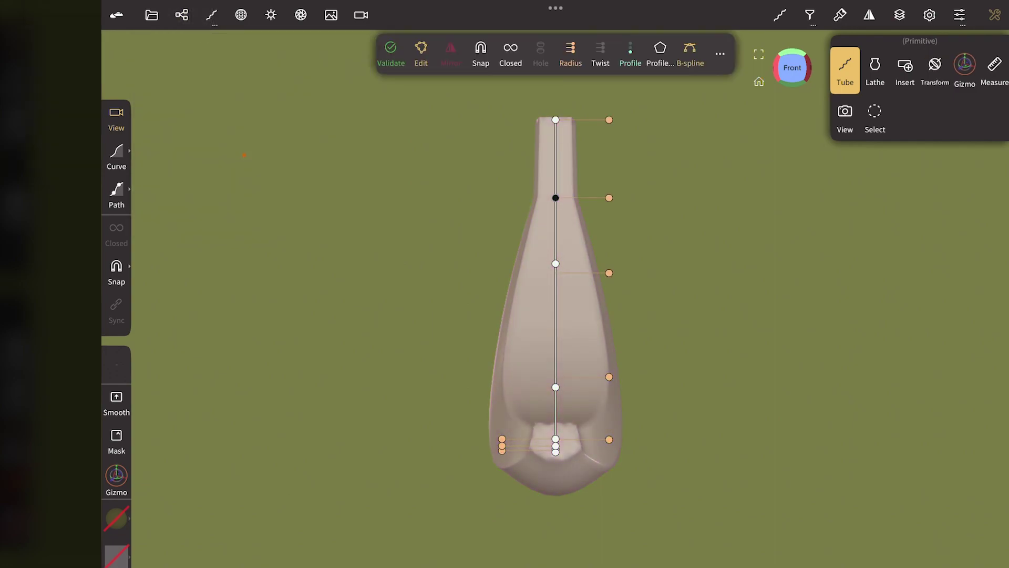
{"action": "left_click", "coordinate": [390, 50]}
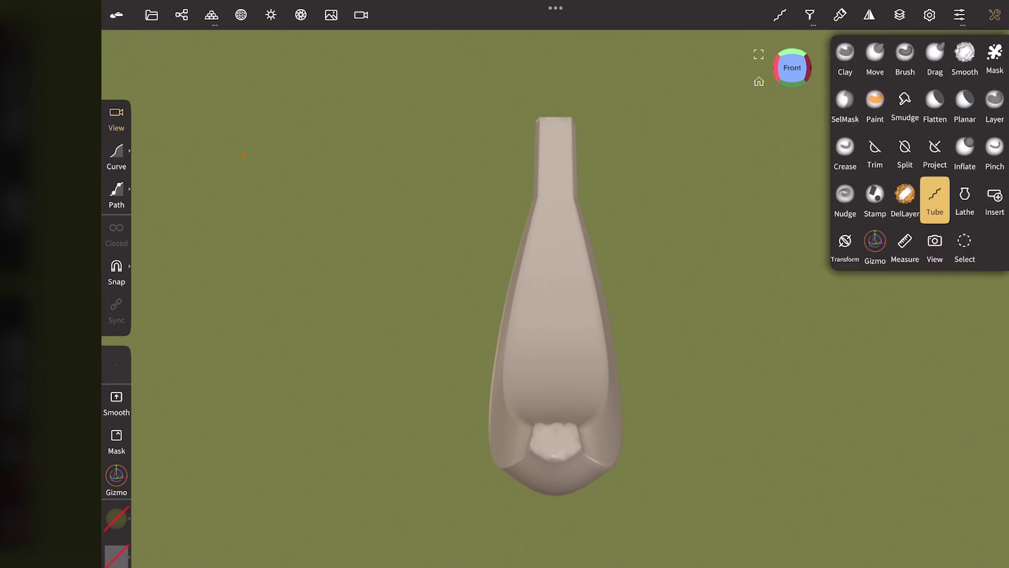
With wireframe shown, voxel-remesh the banana at resolution 300, then hide the wireframe
{"action": "left_click", "coordinate": [386, 550]}
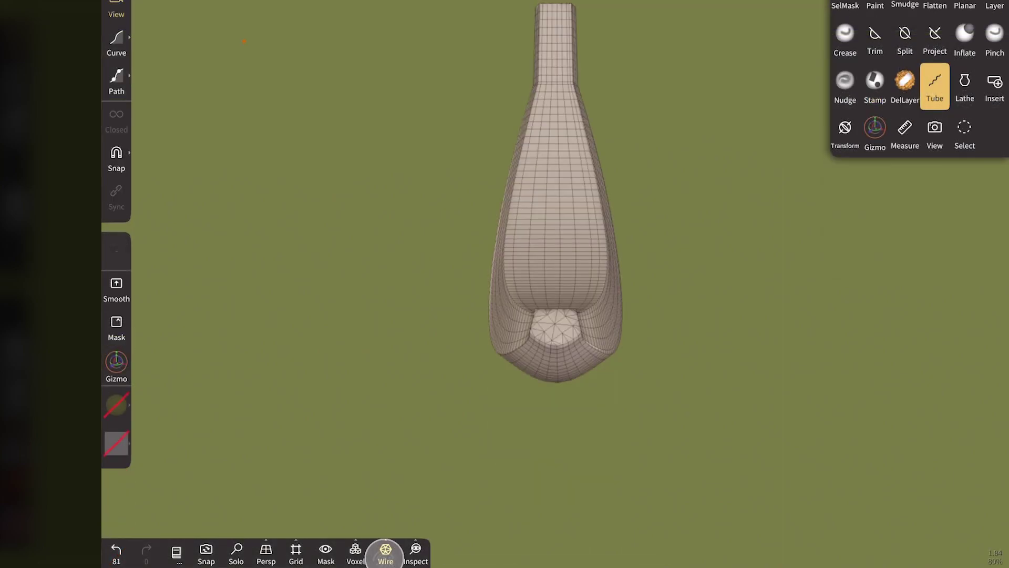
{"action": "left_click_drag", "start_coordinate": [710, 316], "coordinate": [815, 273]}
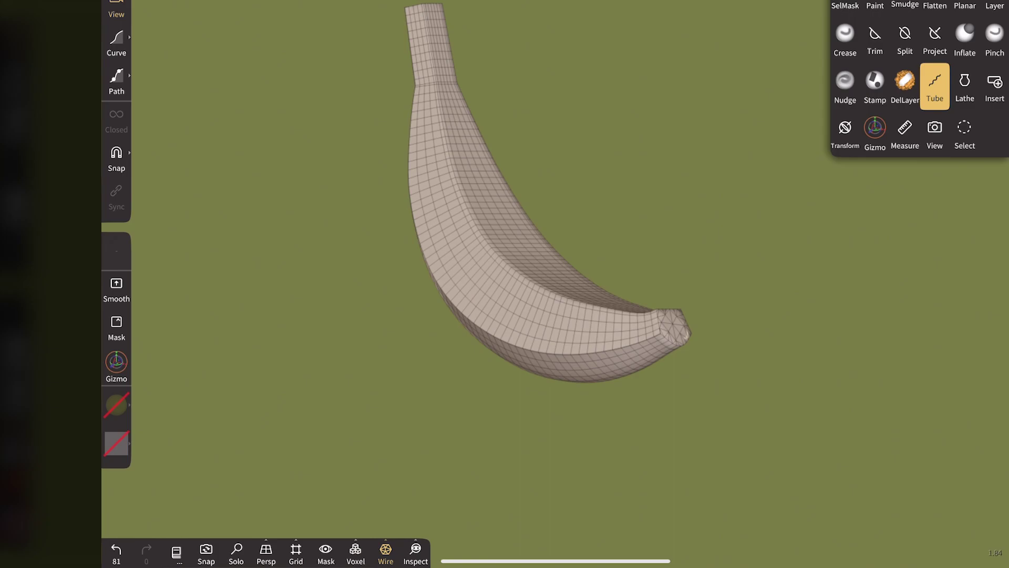
{"action": "left_click_drag", "start_coordinate": [799, 158], "coordinate": [797, 2]}
{"action": "middle_click_drag", "start_coordinate": [274, 42], "coordinate": [274, 152]}
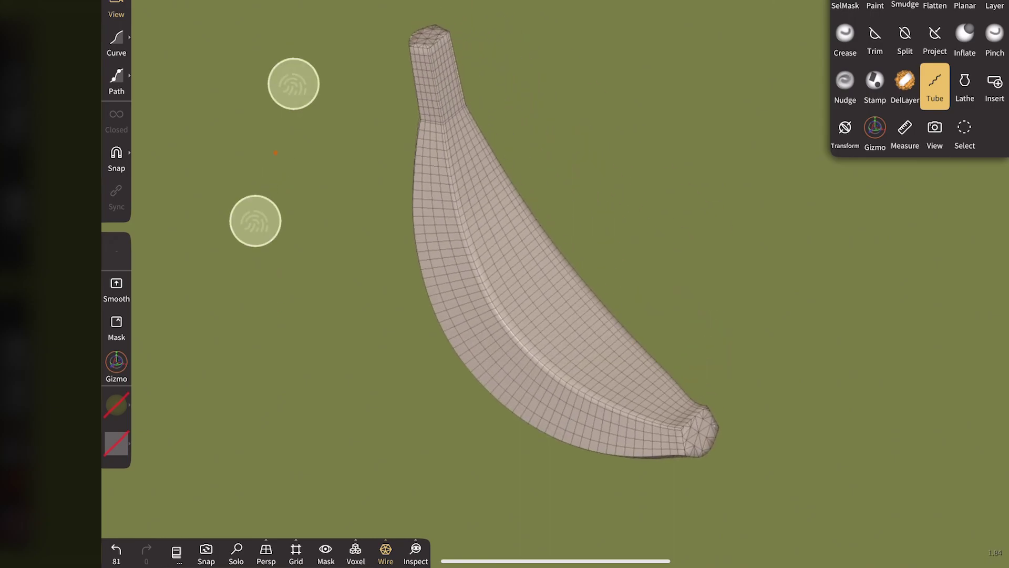
{"action": "left_click", "coordinate": [356, 552]}
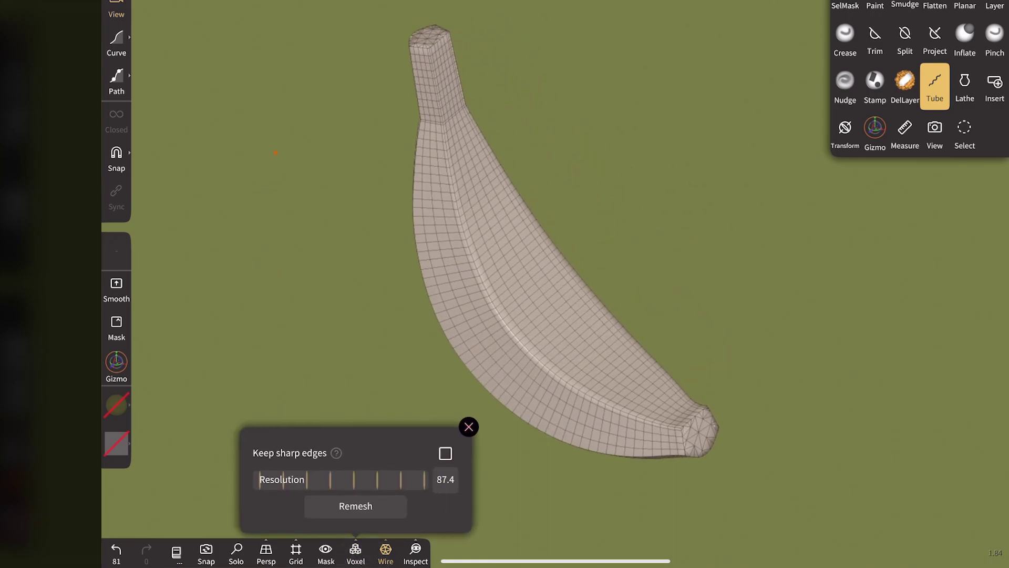
{"action": "mouse_move", "coordinate": [392, 480]}
{"action": "left_mouse_down"}
{"action": "mouse_move", "coordinate": [401, 491]}
{"action": "mouse_move", "coordinate": [550, 504]}
{"action": "left_mouse_up"}
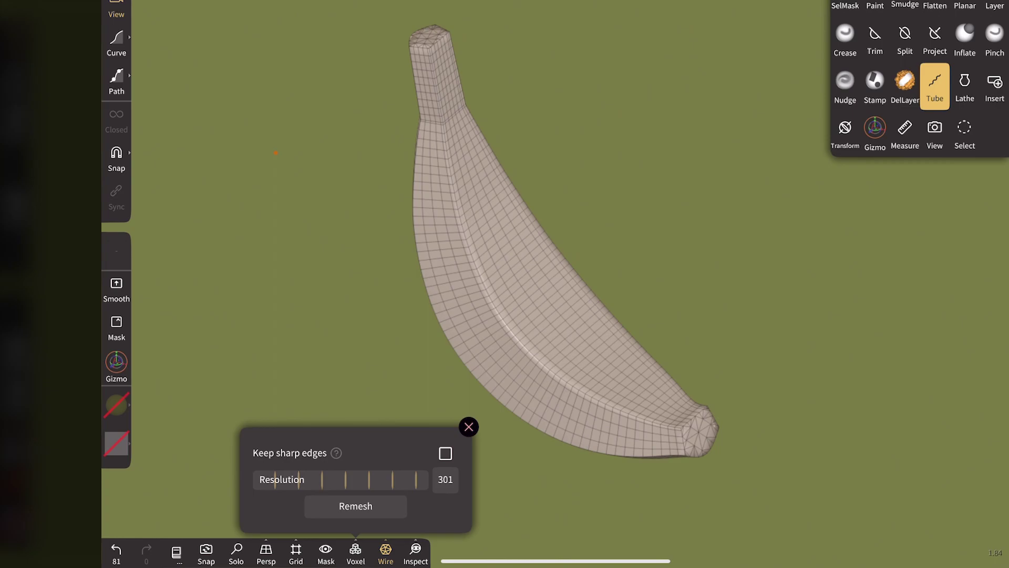
{"action": "left_click", "coordinate": [356, 506]}
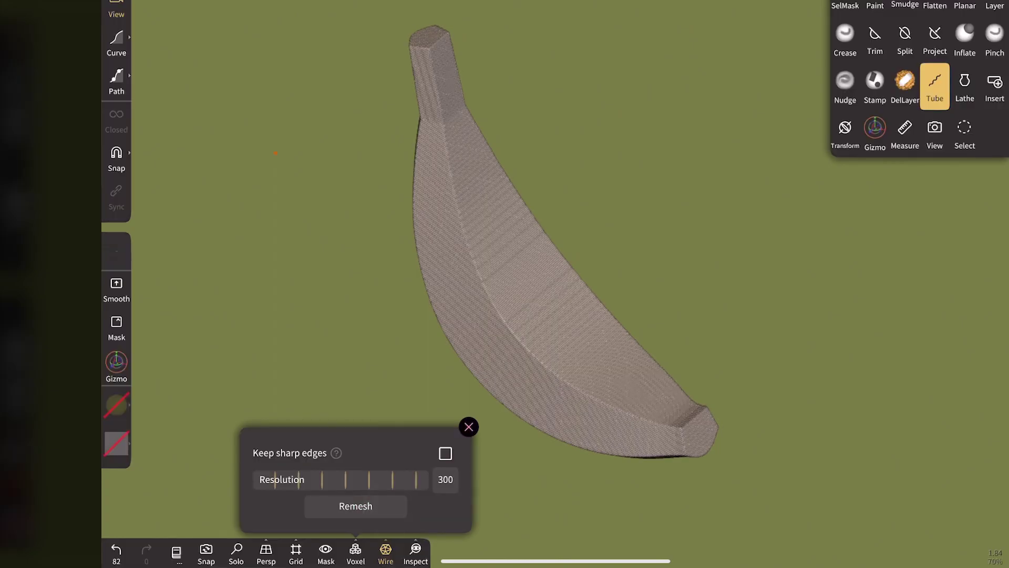
{"action": "left_click", "coordinate": [469, 428]}
{"action": "left_click", "coordinate": [385, 552]}
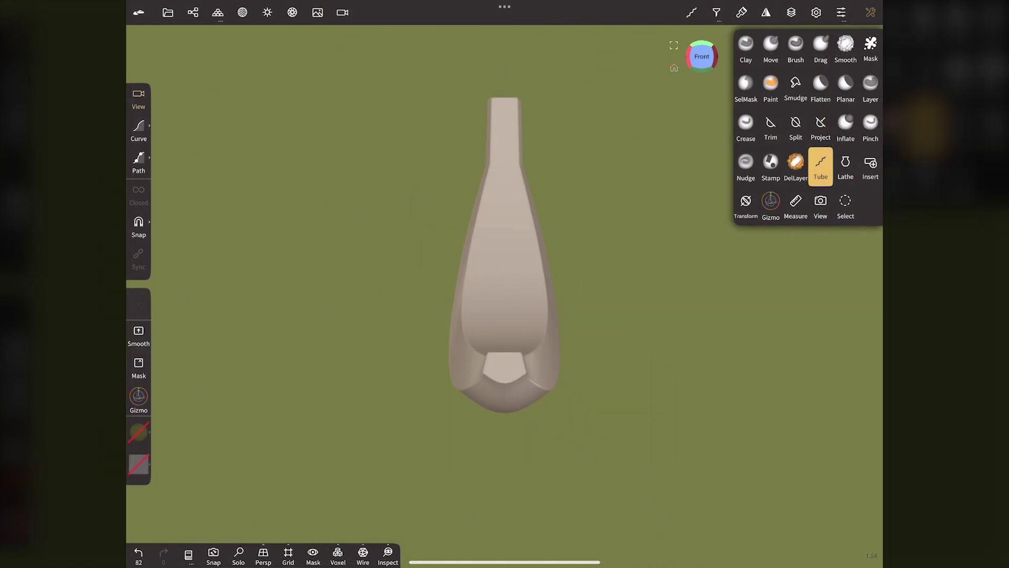
Smooth the banana's tip and hard edges with the Smooth brush at 64% intensity
{"action": "left_click", "coordinate": [846, 48]}
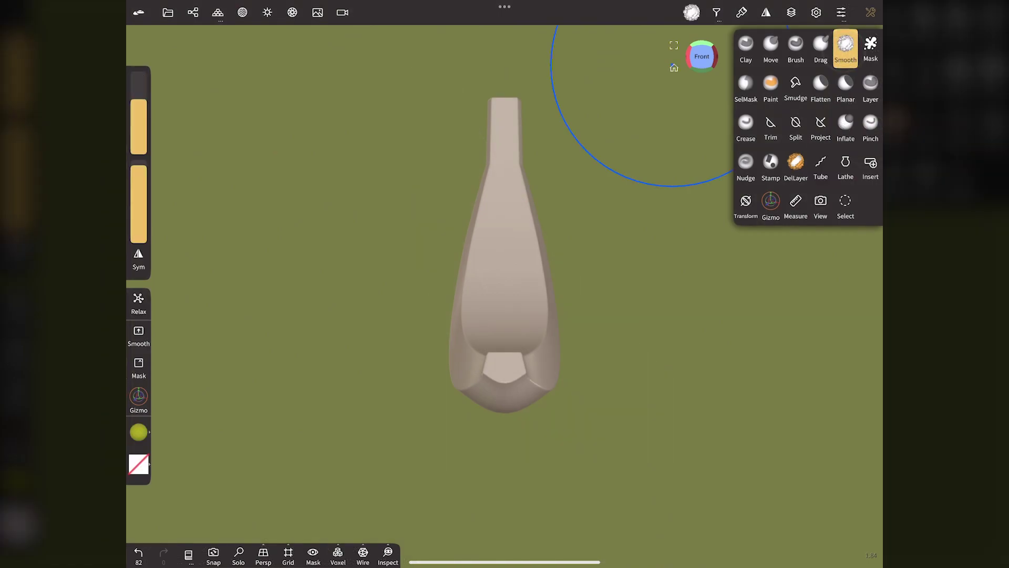
{"action": "left_click_drag", "start_coordinate": [138, 210], "coordinate": [139, 243]}
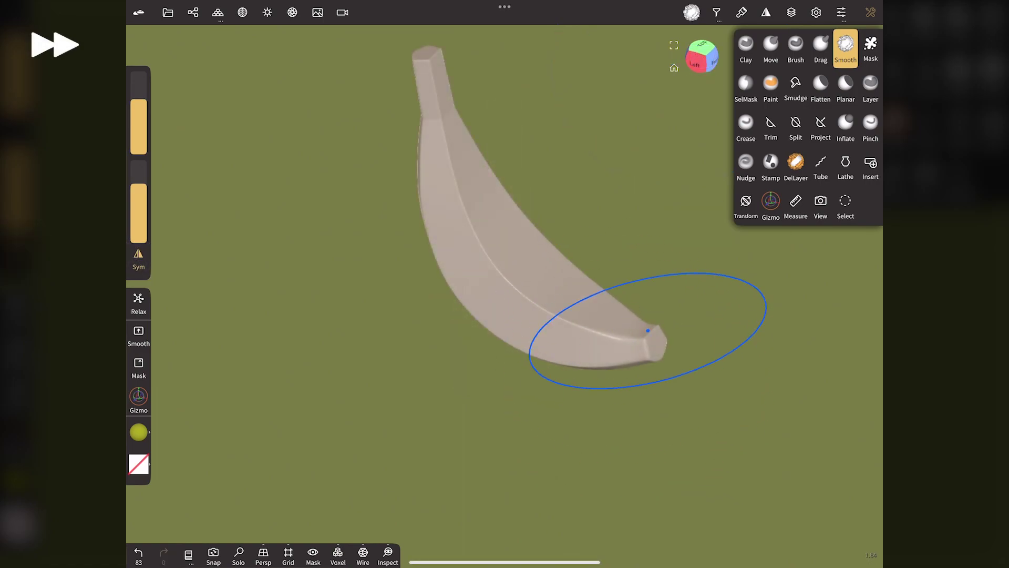
{"action": "mouse_move", "coordinate": [647, 330]}
{"action": "left_mouse_down"}
{"action": "mouse_move", "coordinate": [602, 299]}
{"action": "mouse_move", "coordinate": [602, 365]}
{"action": "mouse_move", "coordinate": [502, 141]}
{"action": "left_mouse_up"}
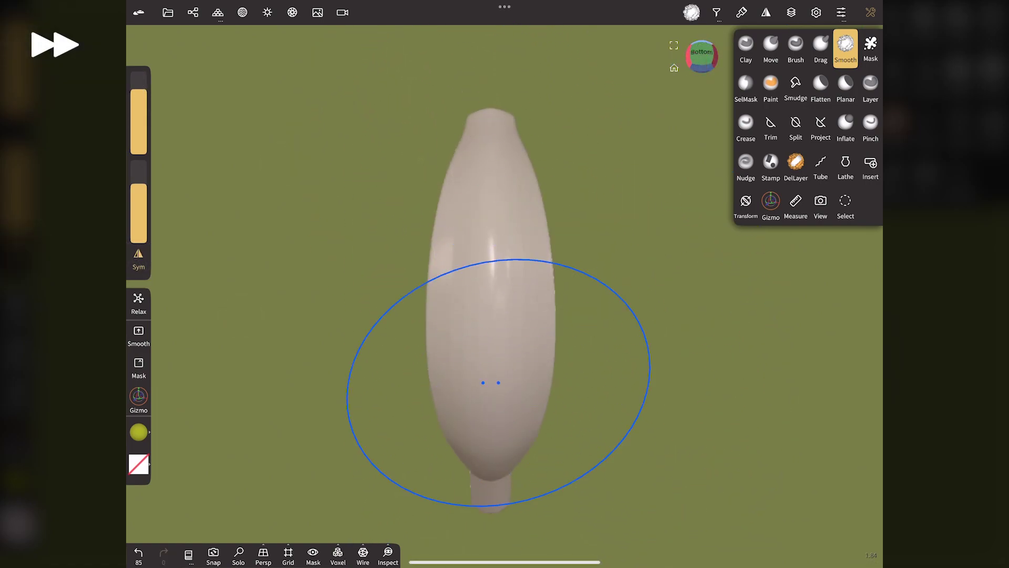
{"action": "mouse_move", "coordinate": [496, 423]}
{"action": "left_mouse_down"}
{"action": "mouse_move", "coordinate": [525, 263]}
{"action": "mouse_move", "coordinate": [625, 74]}
{"action": "left_mouse_up"}
{"action": "left_click_drag", "start_coordinate": [505, 284], "coordinate": [668, 58]}
{"action": "left_click", "coordinate": [535, 303]}
{"action": "mouse_move", "coordinate": [535, 302]}
{"action": "left_mouse_down"}
{"action": "mouse_move", "coordinate": [412, 388]}
{"action": "mouse_move", "coordinate": [371, 462]}
{"action": "mouse_move", "coordinate": [473, 368]}
{"action": "mouse_move", "coordinate": [544, 335]}
{"action": "left_mouse_up"}
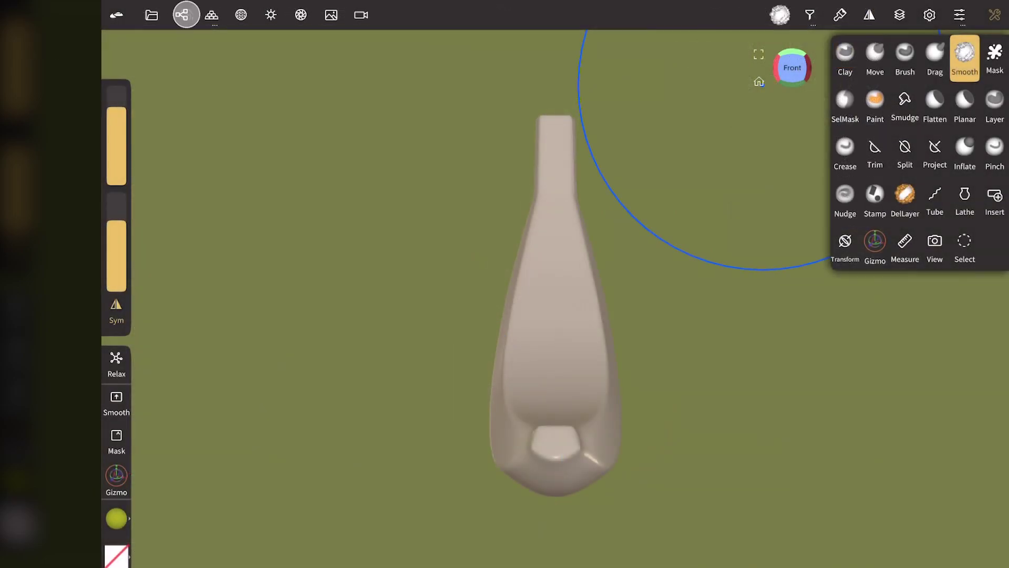
Clone the banana as Tube 2, wrap it in a Mirror repeater, and select it
{"action": "left_click", "coordinate": [182, 15]}
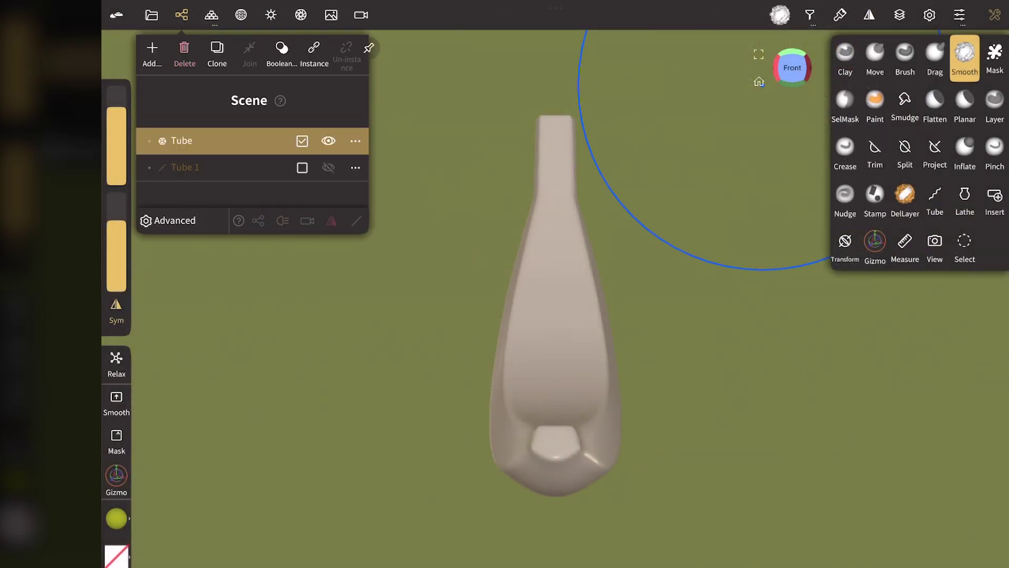
{"action": "left_click", "coordinate": [217, 53]}
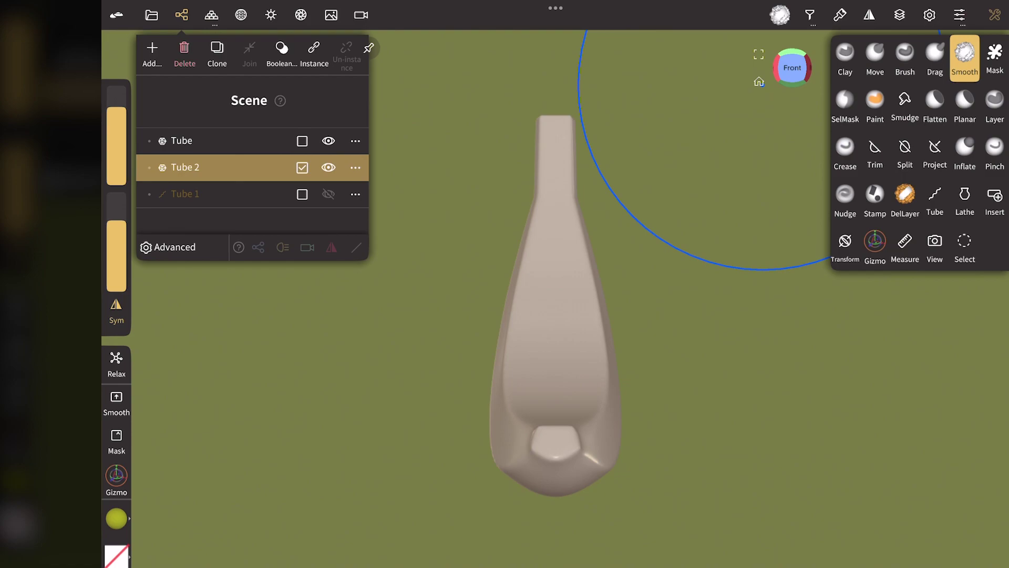
{"action": "left_click", "coordinate": [152, 53]}
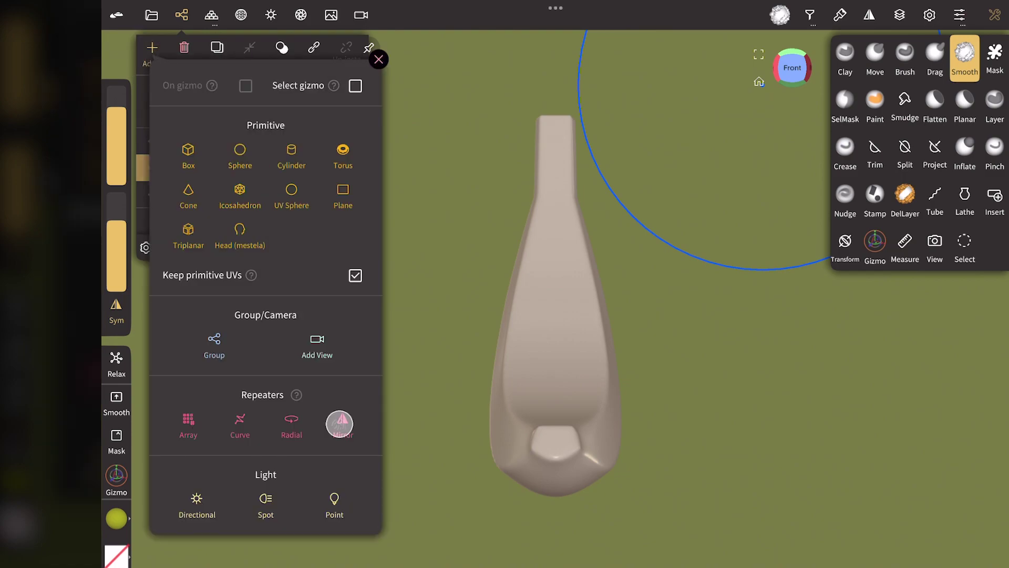
{"action": "left_click", "coordinate": [339, 424]}
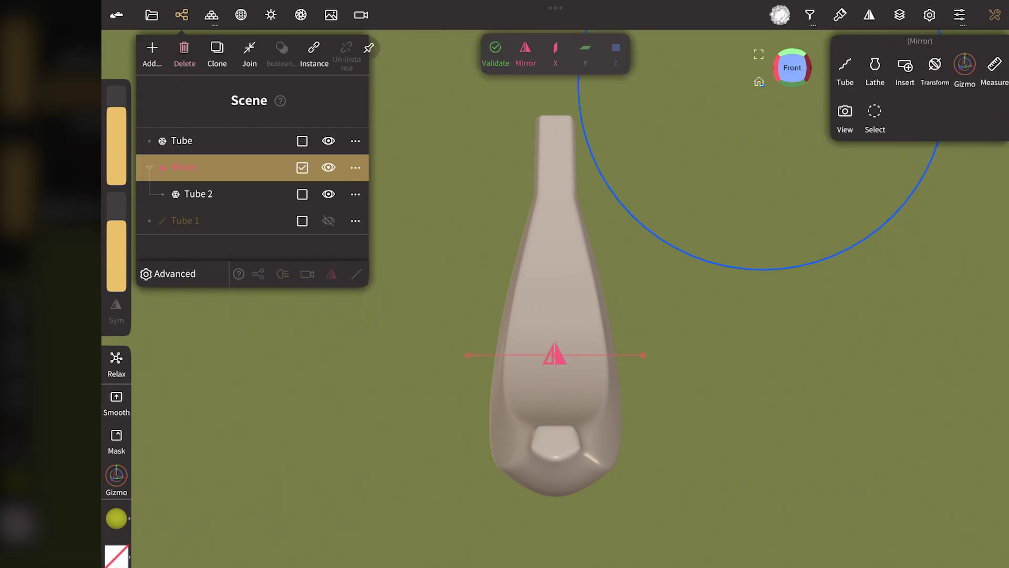
{"action": "left_click", "coordinate": [198, 194]}
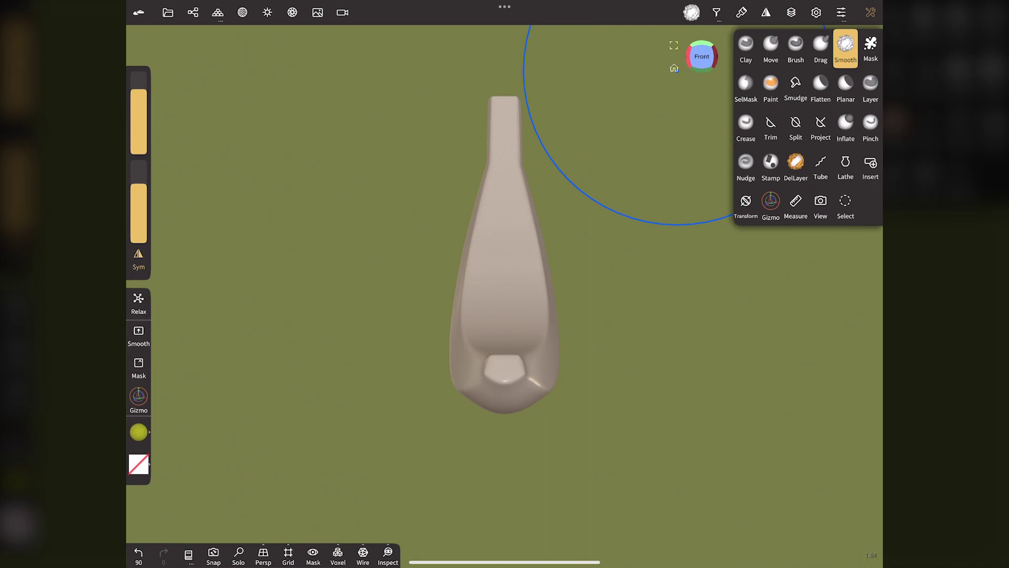
Reset Tube 2's Gizmo pivot to the object's centre
{"action": "left_click", "coordinate": [771, 204]}
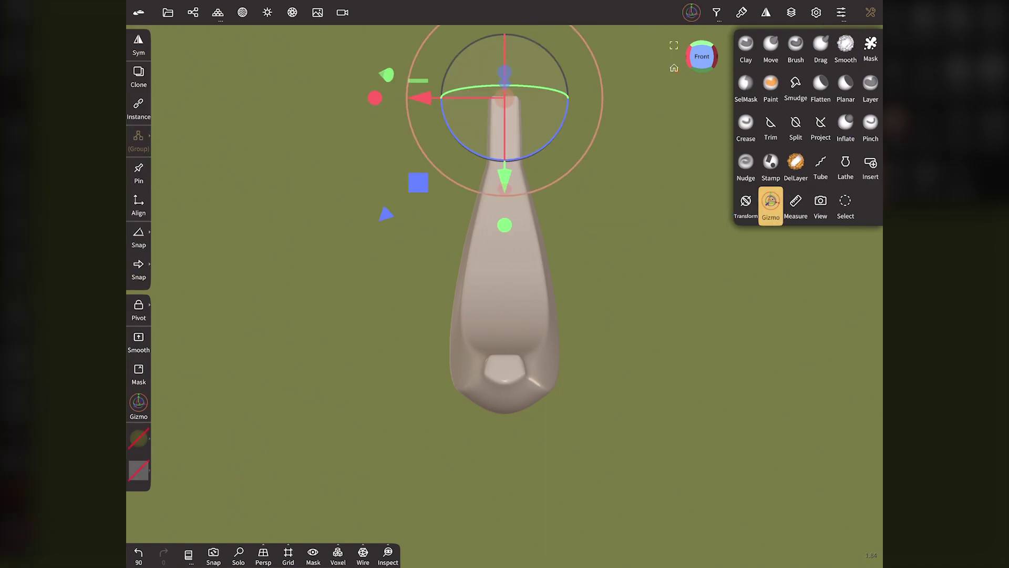
{"action": "left_click", "coordinate": [139, 311]}
{"action": "left_click", "coordinate": [175, 261]}
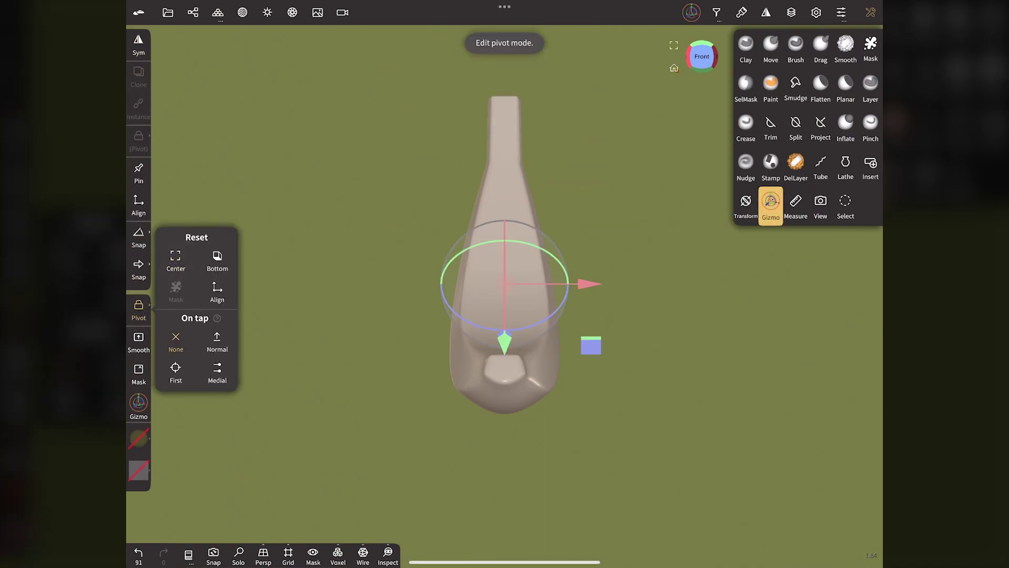
{"action": "left_click", "coordinate": [217, 293]}
{"action": "left_click", "coordinate": [146, 308]}
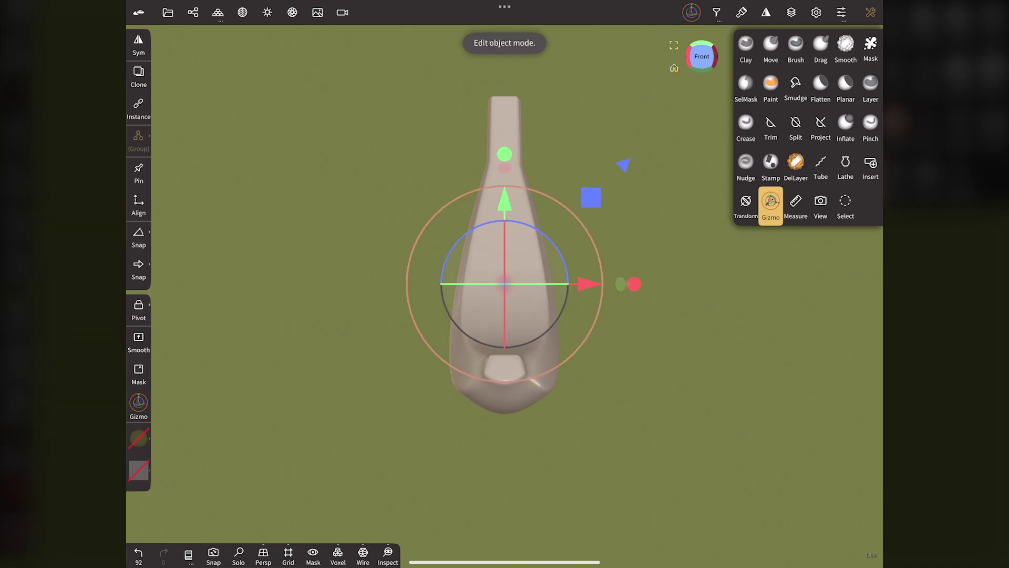
Offset and rotate the mirrored copies so three bananas fan out from one base
{"action": "mouse_move", "coordinate": [588, 284]}
{"action": "left_mouse_down"}
{"action": "mouse_move", "coordinate": [688, 277]}
{"action": "mouse_move", "coordinate": [658, 234]}
{"action": "left_mouse_up"}
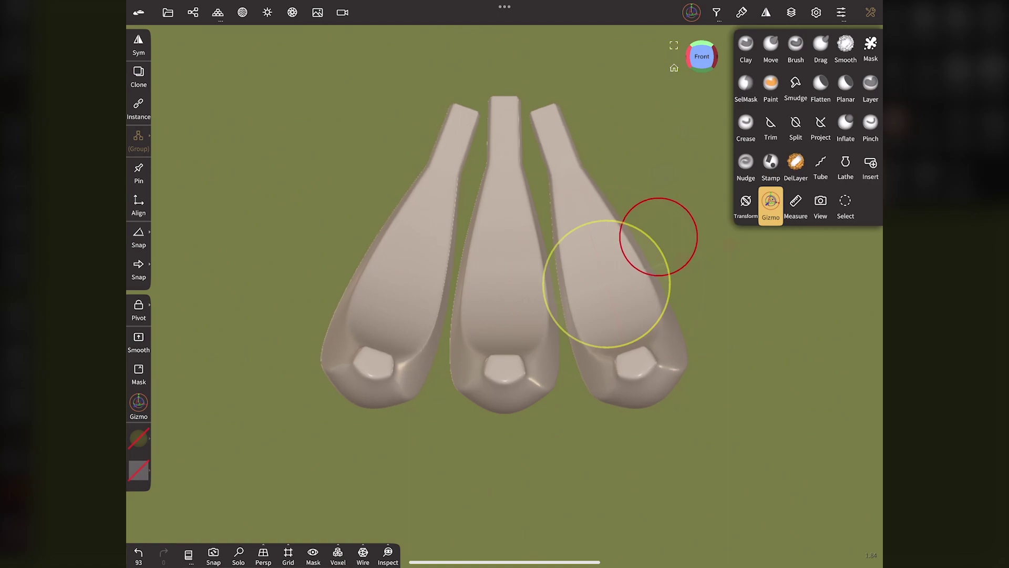
{"action": "left_click_drag", "start_coordinate": [599, 268], "coordinate": [576, 190]}
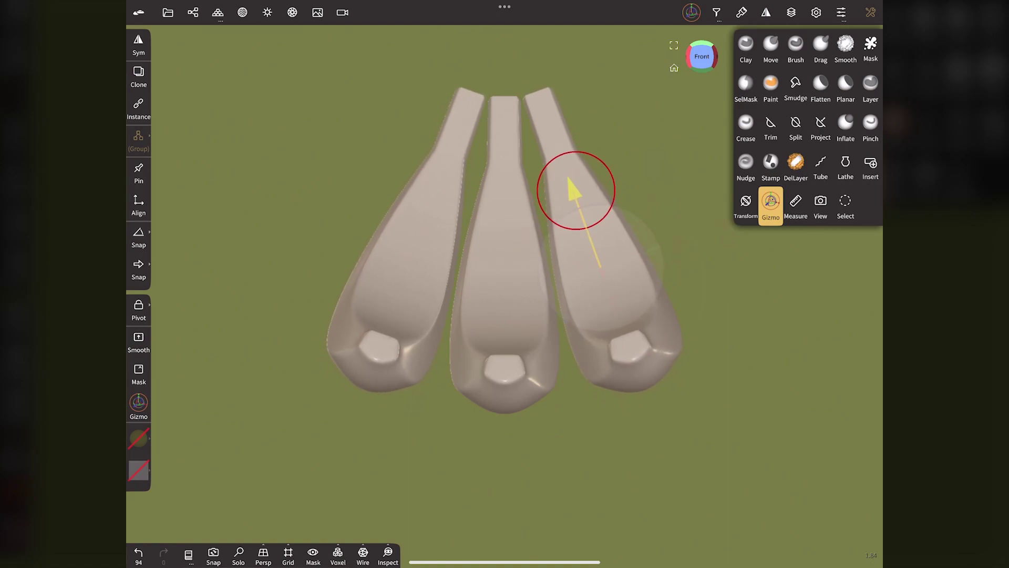
{"action": "left_click_drag", "start_coordinate": [599, 268], "coordinate": [687, 236]}
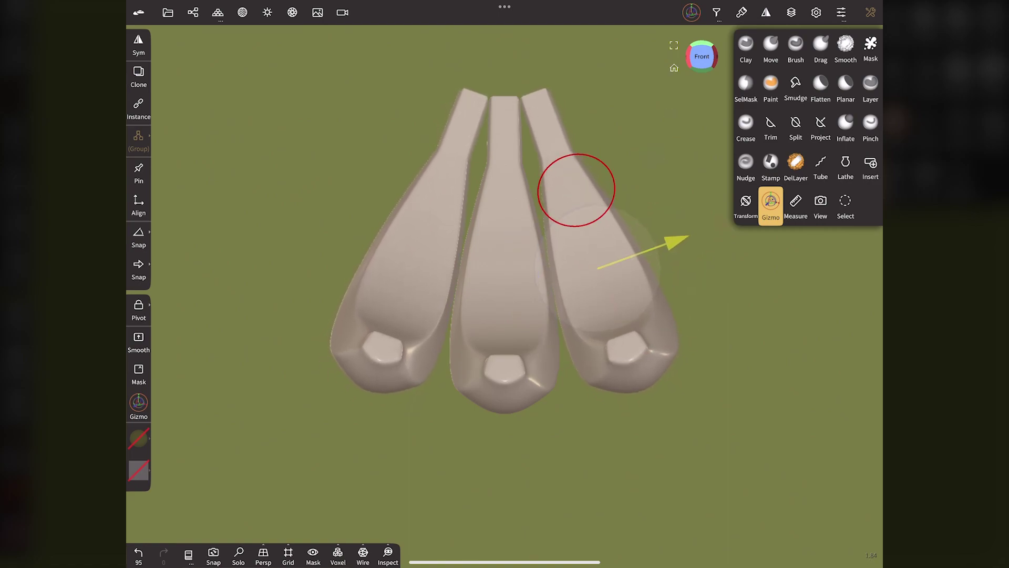
{"action": "left_click_drag", "start_coordinate": [575, 189], "coordinate": [575, 190]}
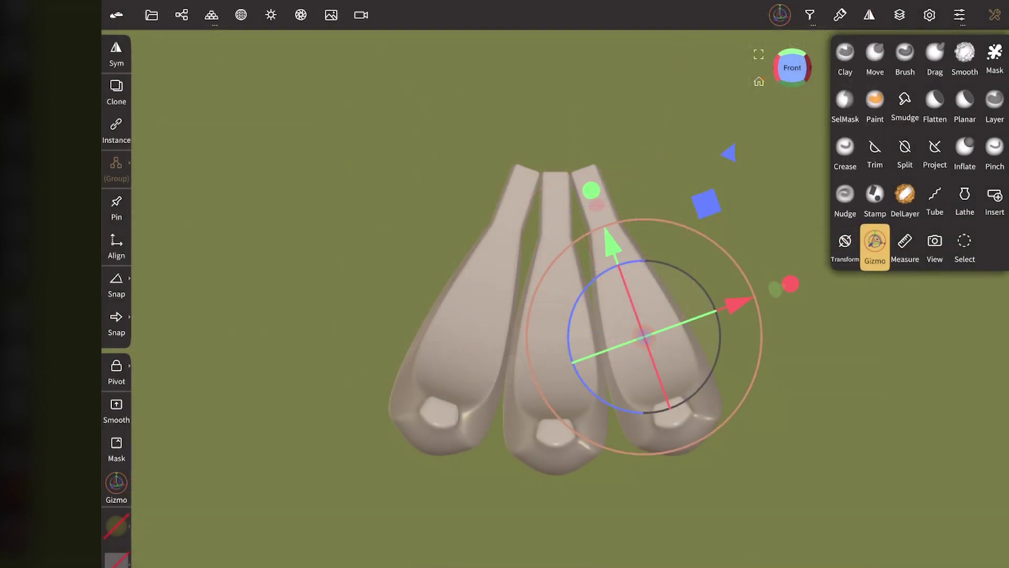
{"action": "left_click", "coordinate": [181, 15]}
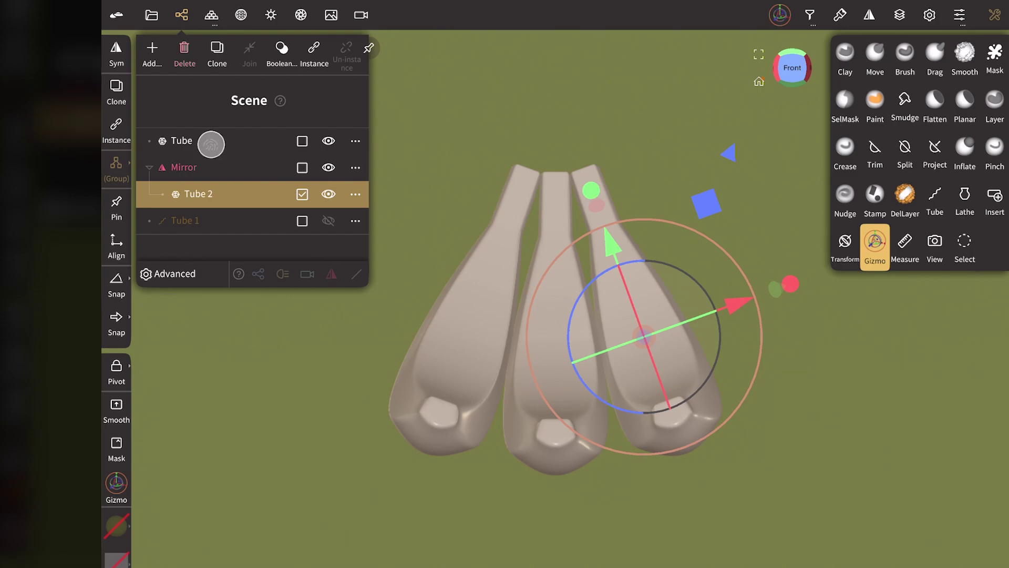
Draw a closed, thick tube curve above the three banana tops
{"action": "left_click", "coordinate": [211, 144]}
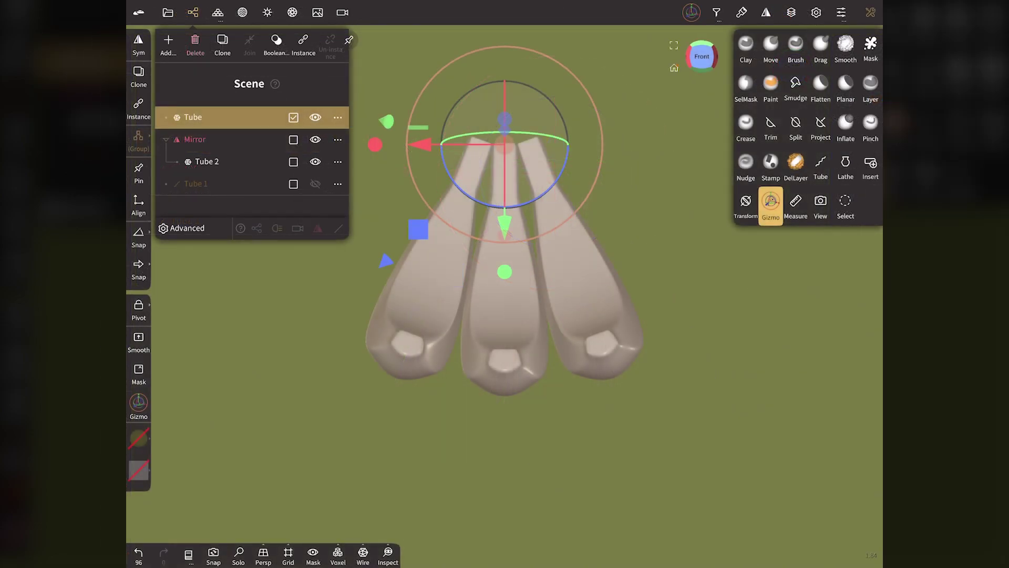
{"action": "left_click", "coordinate": [821, 167]}
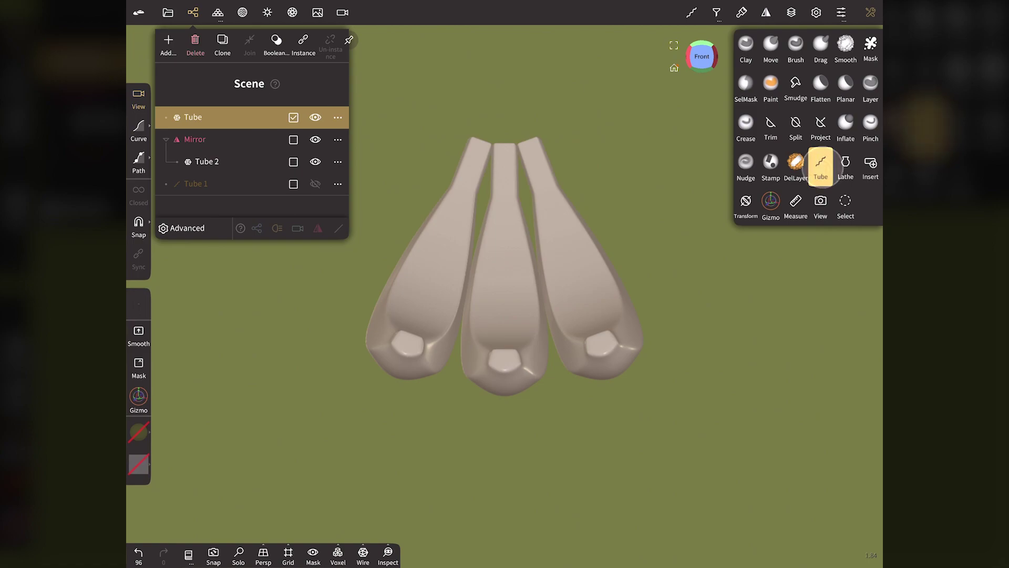
{"action": "left_click", "coordinate": [195, 12]}
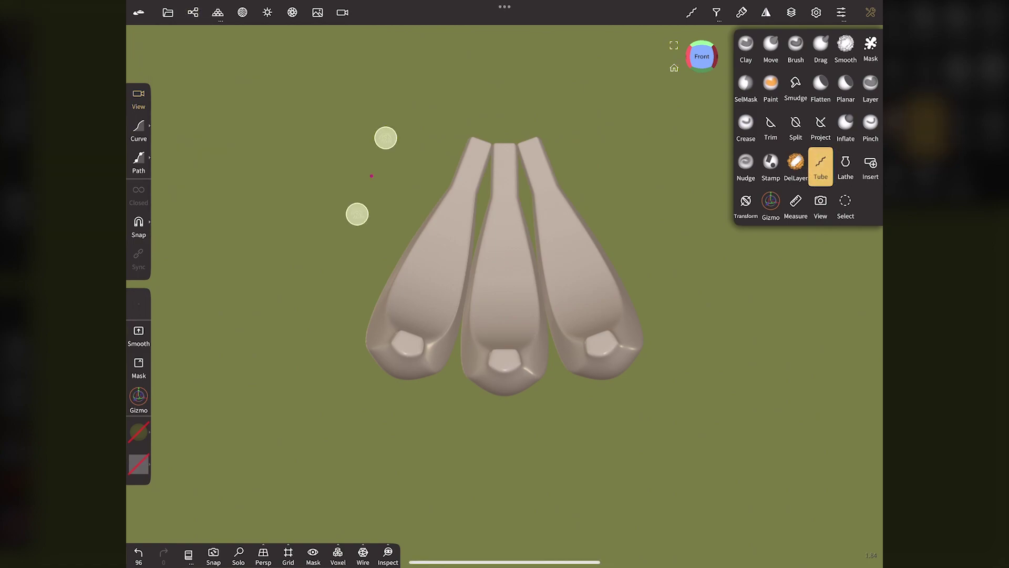
{"action": "scroll", "coordinate": [371, 176], "scroll_direction": "up", "scroll_amount": 5}
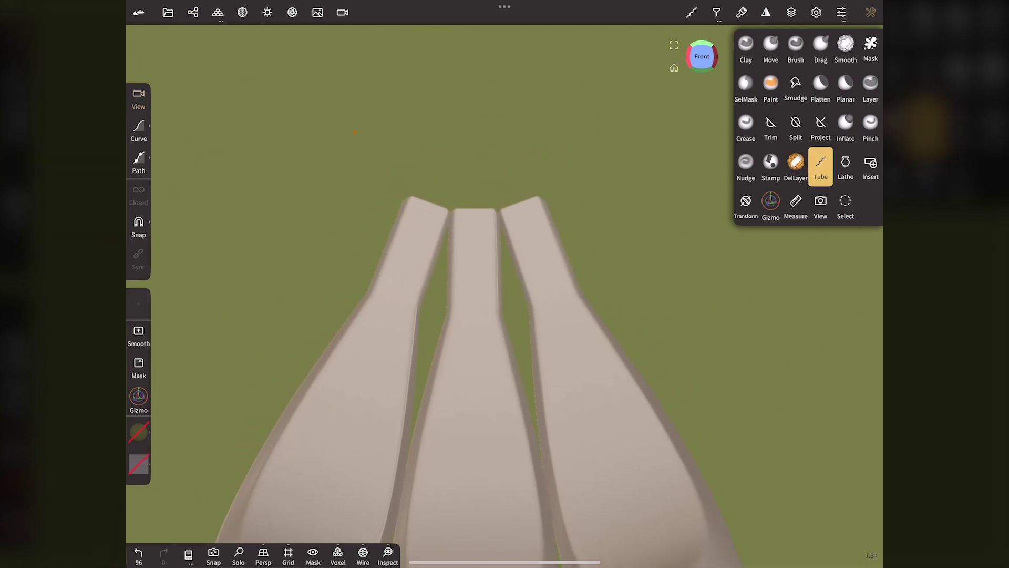
{"action": "left_click", "coordinate": [139, 126]}
{"action": "left_click_drag", "start_coordinate": [470, 185], "coordinate": [567, 131]}
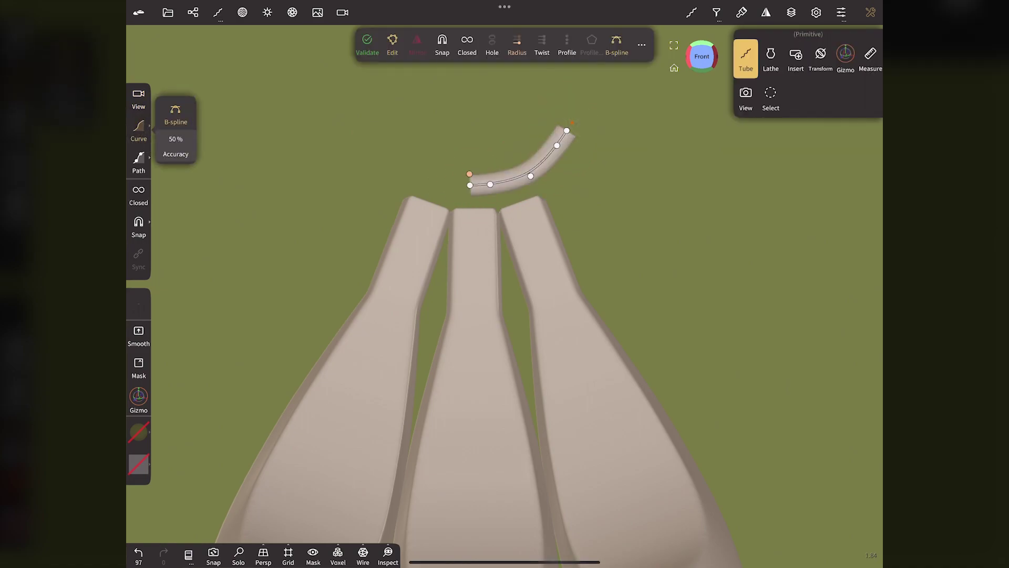
{"action": "left_click_drag", "start_coordinate": [469, 174], "coordinate": [476, 160]}
Delete two middle curve points, bend the tube into an arc, and add a control point
{"action": "left_click", "coordinate": [531, 175]}
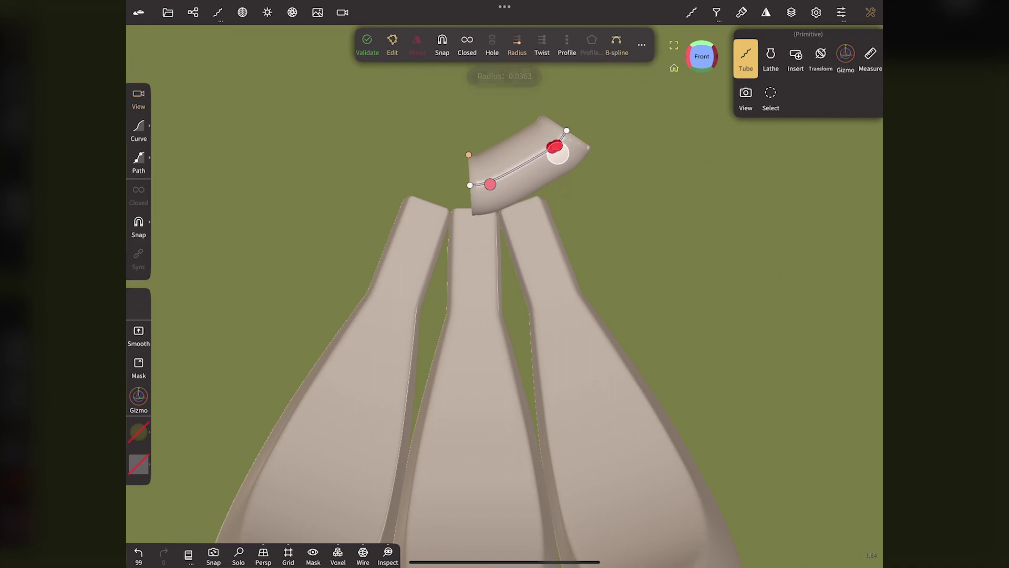
{"action": "left_click", "coordinate": [557, 145]}
{"action": "left_click", "coordinate": [490, 184]}
{"action": "left_click_drag", "start_coordinate": [496, 190], "coordinate": [537, 184]}
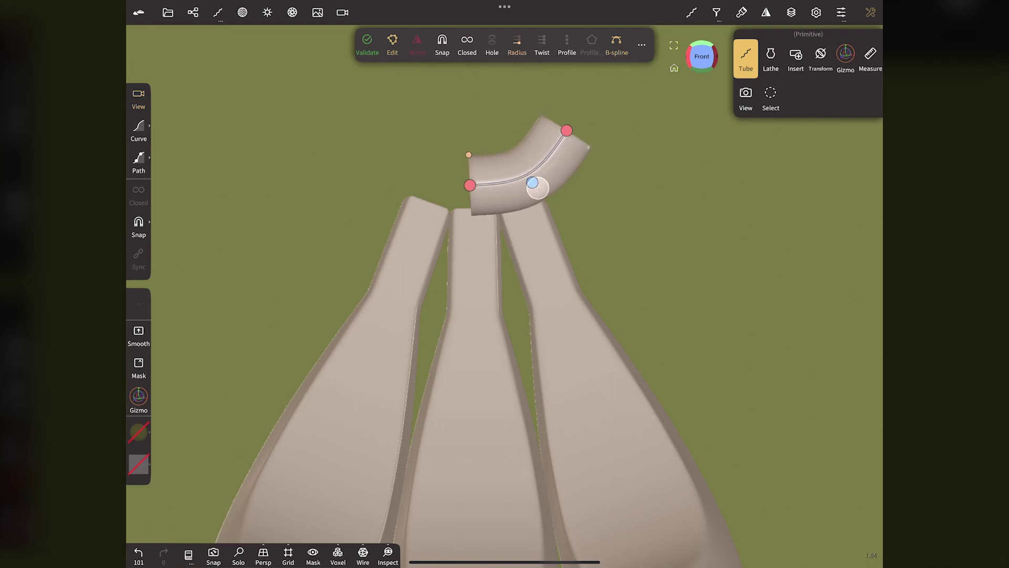
{"action": "left_click_drag", "start_coordinate": [568, 131], "coordinate": [591, 130]}
{"action": "mouse_move", "coordinate": [536, 185]}
{"action": "left_mouse_down"}
{"action": "mouse_move", "coordinate": [544, 183]}
{"action": "mouse_move", "coordinate": [521, 185]}
{"action": "left_mouse_up"}
{"action": "left_click", "coordinate": [566, 164]}
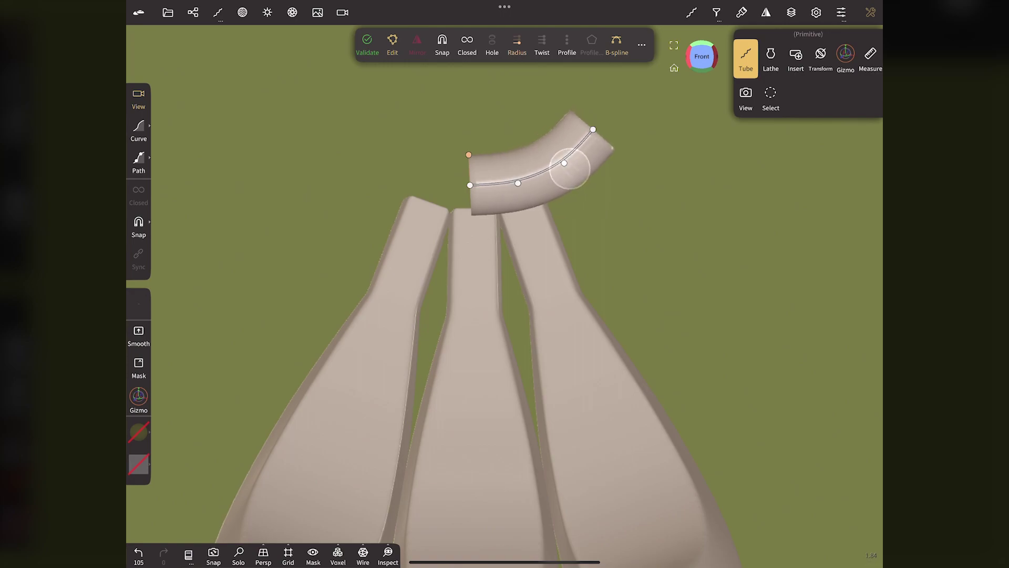
{"action": "left_click", "coordinate": [193, 12]}
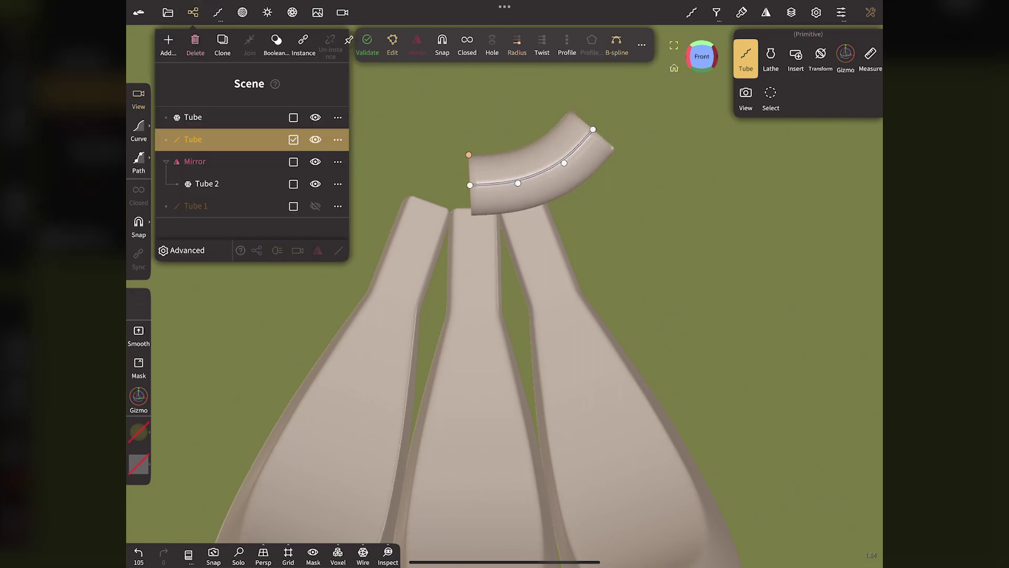
Put the crown tube under a Mirror repeater and adjust the curve's end point
{"action": "left_click", "coordinate": [168, 42]}
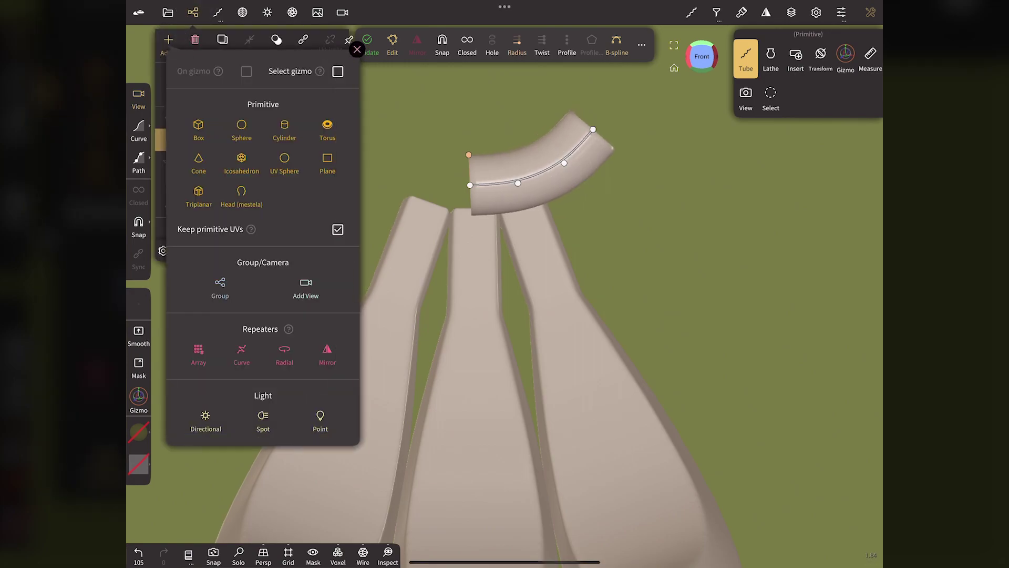
{"action": "left_click", "coordinate": [326, 353]}
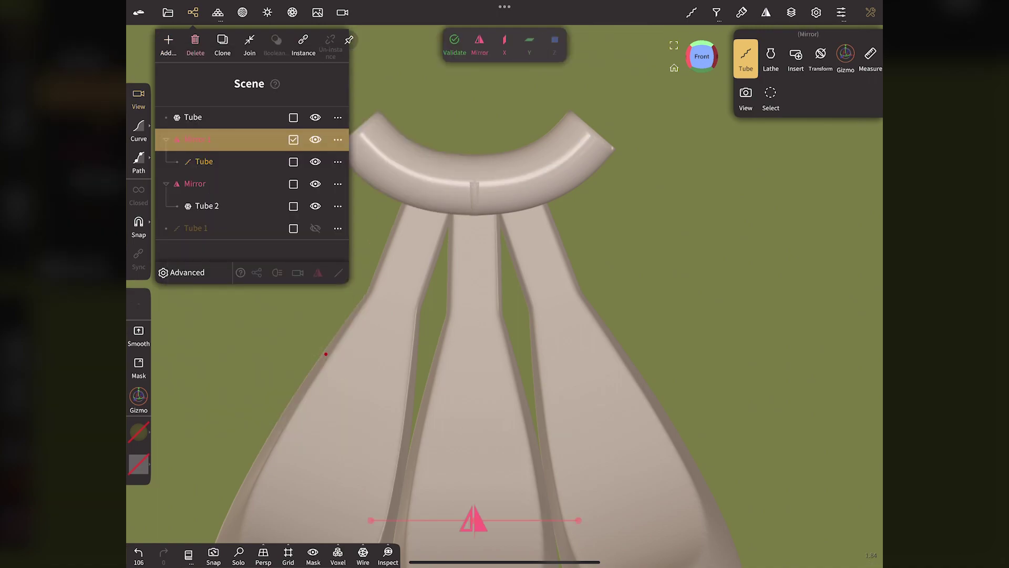
{"action": "left_click", "coordinate": [226, 162]}
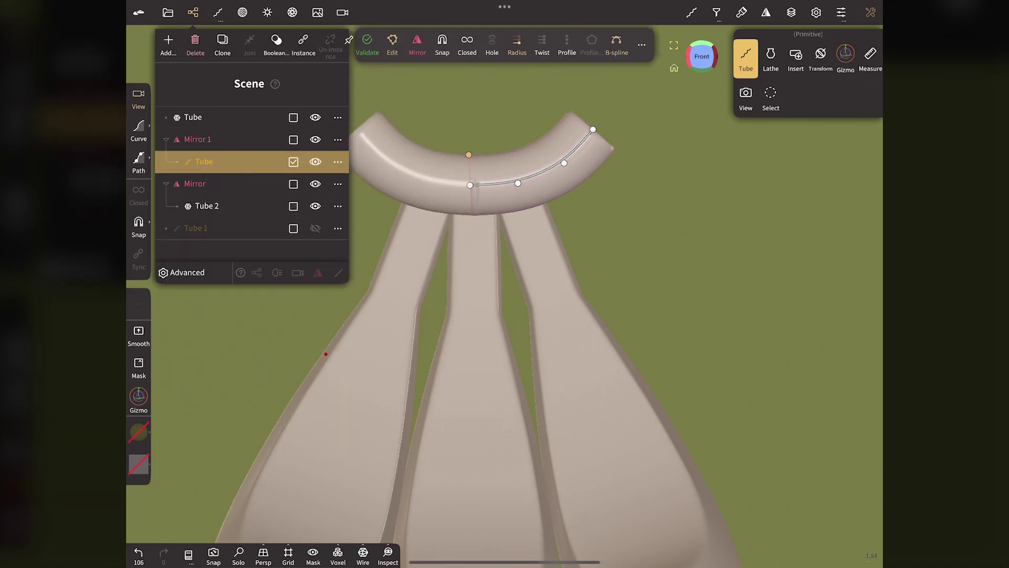
{"action": "left_click", "coordinate": [326, 353]}
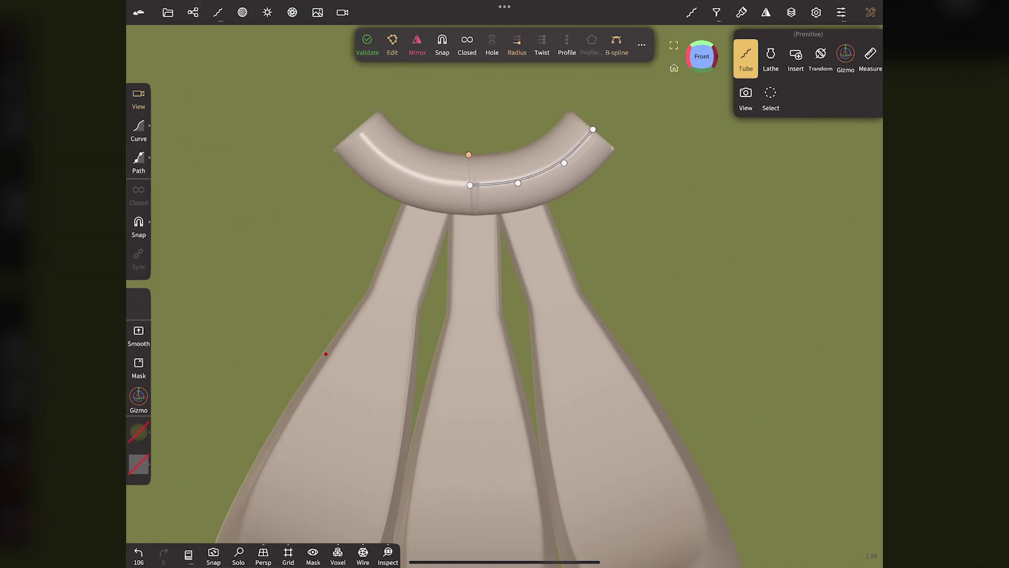
{"action": "left_click_drag", "start_coordinate": [593, 129], "coordinate": [602, 136]}
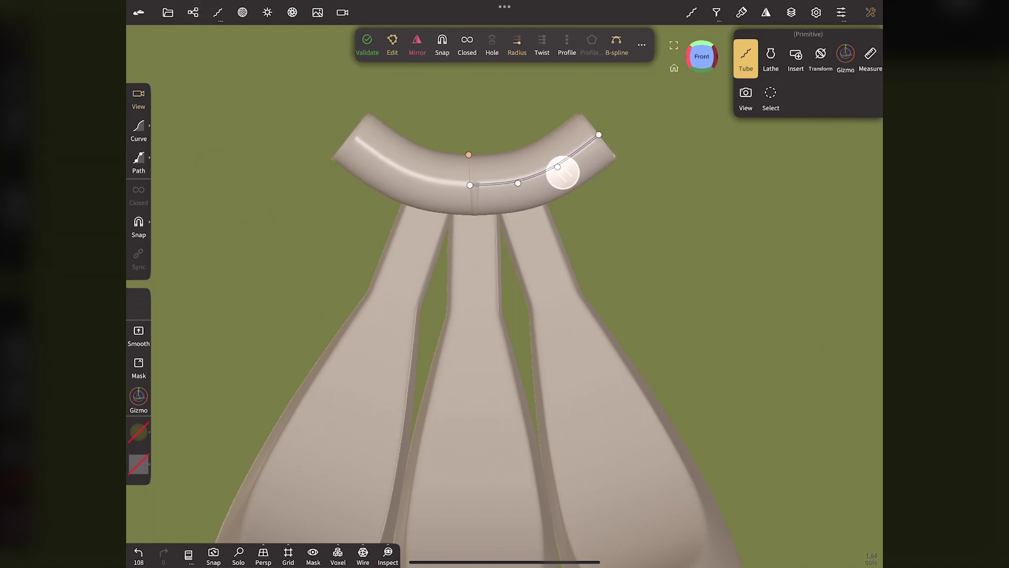
{"action": "left_click", "coordinate": [601, 138]}
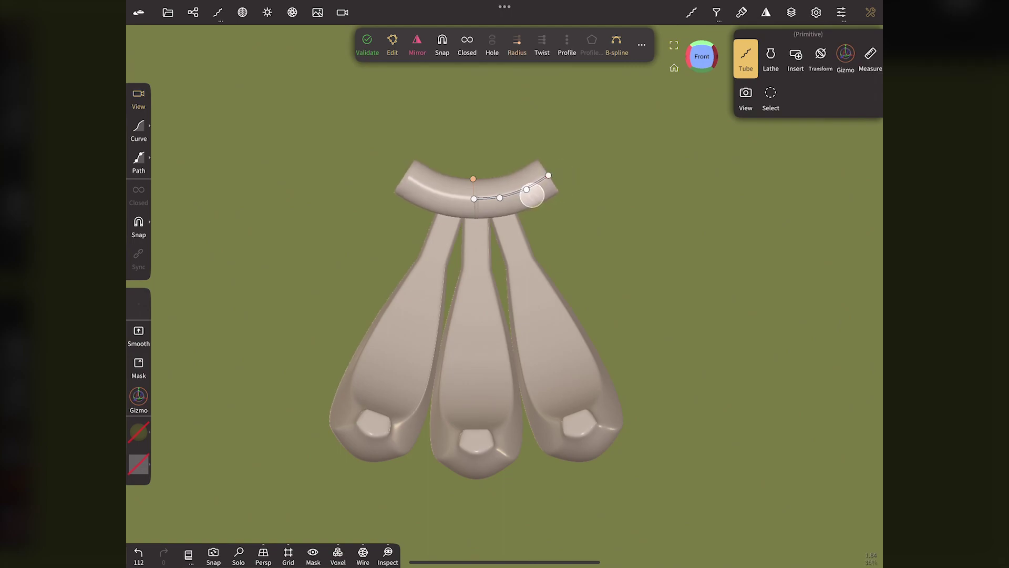
In Left view, use the gizmo to move and tilt the crown tube onto the stem tops
{"action": "left_click", "coordinate": [714, 56]}
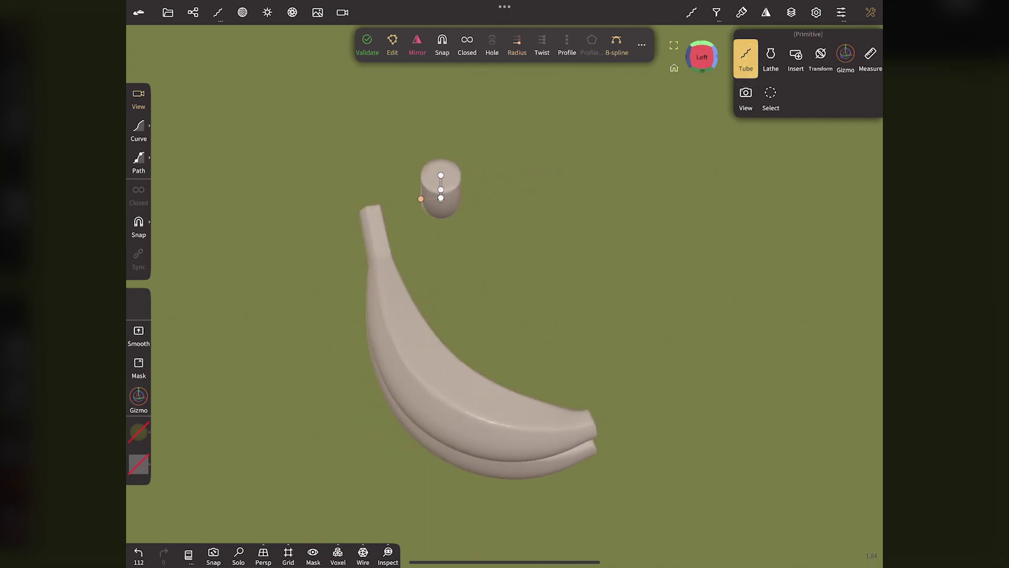
{"action": "left_click", "coordinate": [845, 56]}
{"action": "left_click_drag", "start_coordinate": [516, 199], "coordinate": [451, 199]}
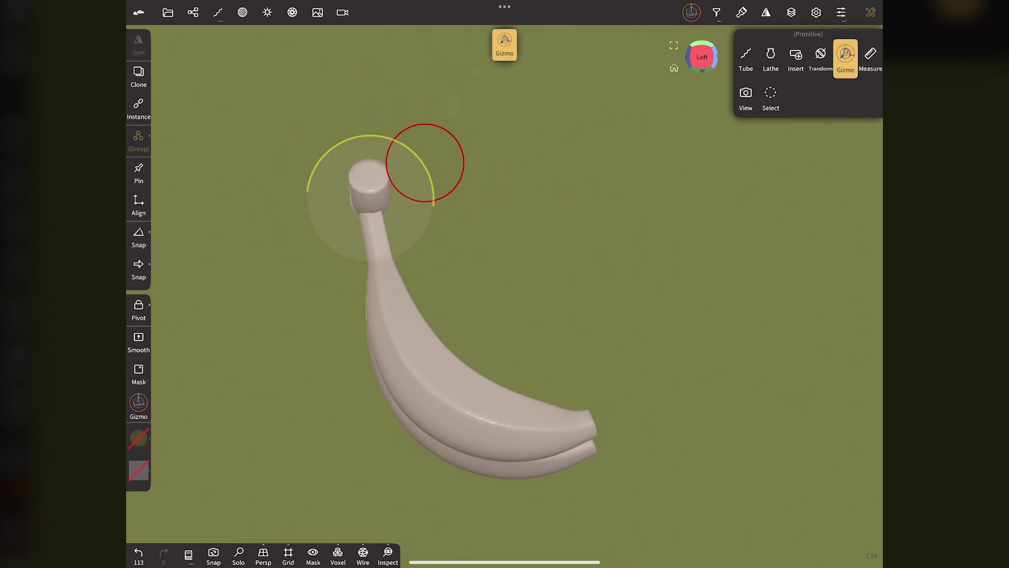
{"action": "mouse_move", "coordinate": [425, 162]}
{"action": "left_mouse_down"}
{"action": "mouse_move", "coordinate": [419, 156]}
{"action": "mouse_move", "coordinate": [441, 187]}
{"action": "left_mouse_up"}
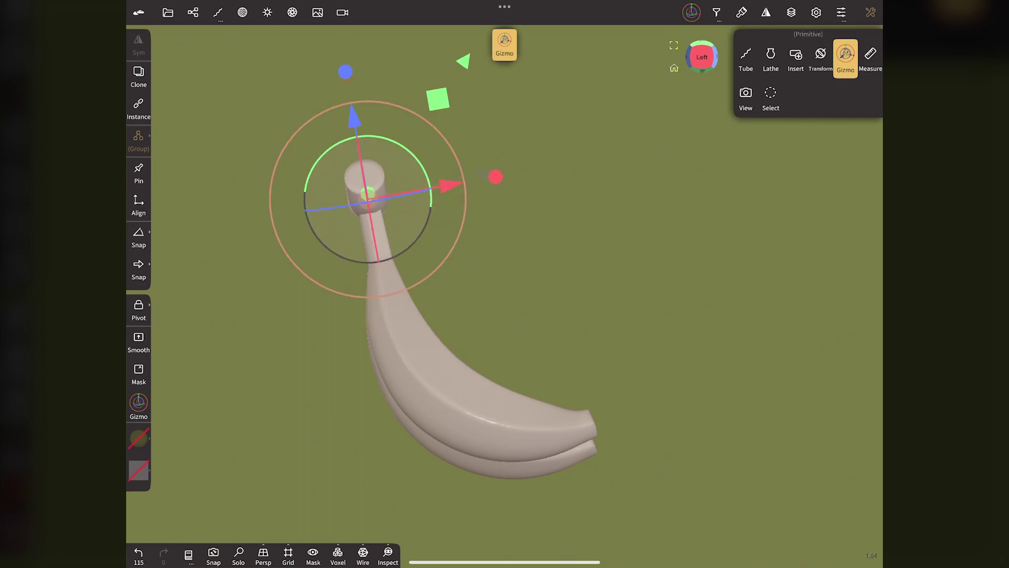
{"action": "left_click_drag", "start_coordinate": [702, 57], "coordinate": [663, 57]}
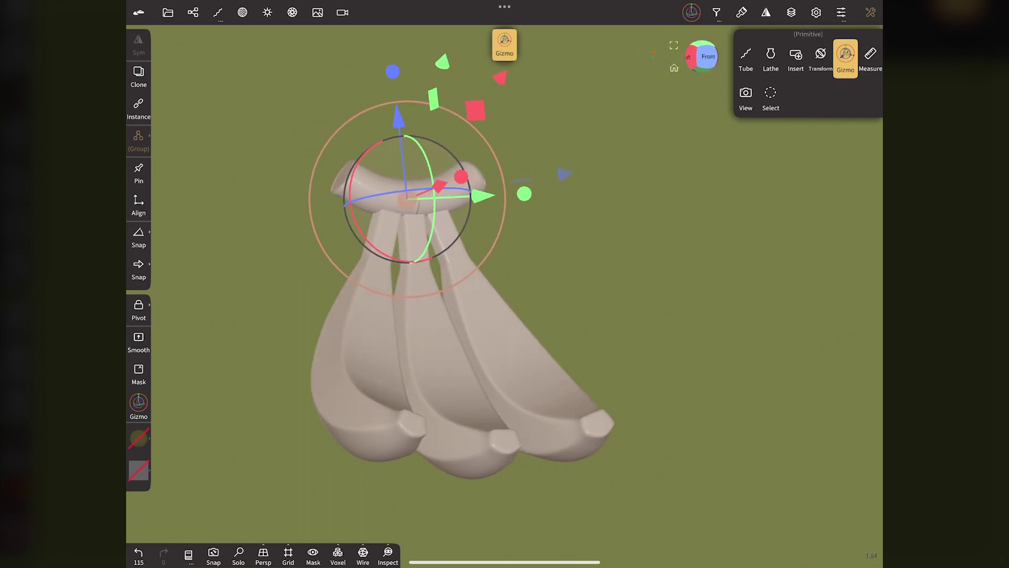
{"action": "left_click_drag", "start_coordinate": [398, 118], "coordinate": [398, 123]}
{"action": "left_click_drag", "start_coordinate": [702, 57], "coordinate": [741, 59]}
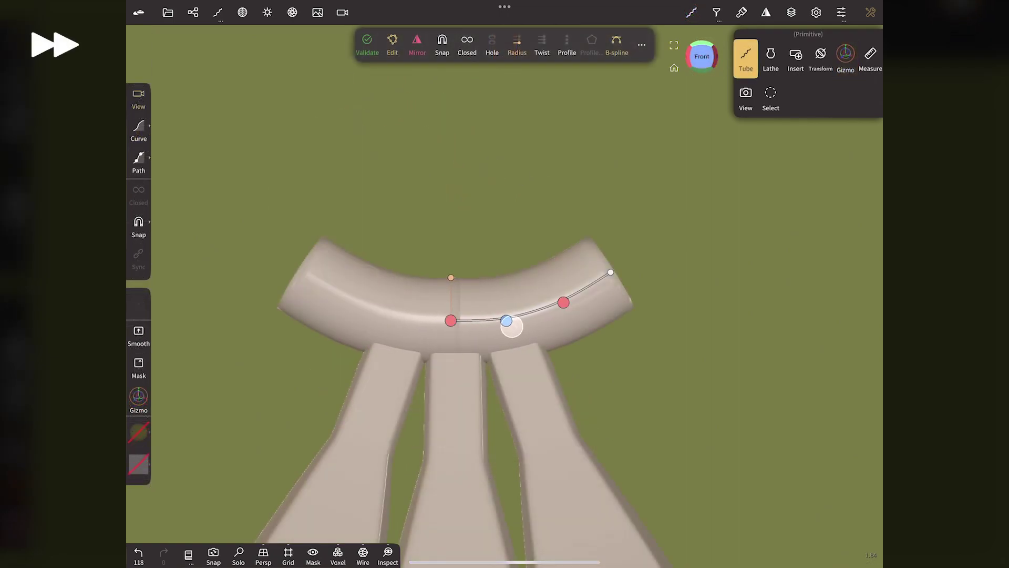
Insert two new control points near the crown's centre, select its right-side point, and check the shape
{"action": "left_click", "coordinate": [451, 321]}
{"action": "left_click", "coordinate": [470, 321]}
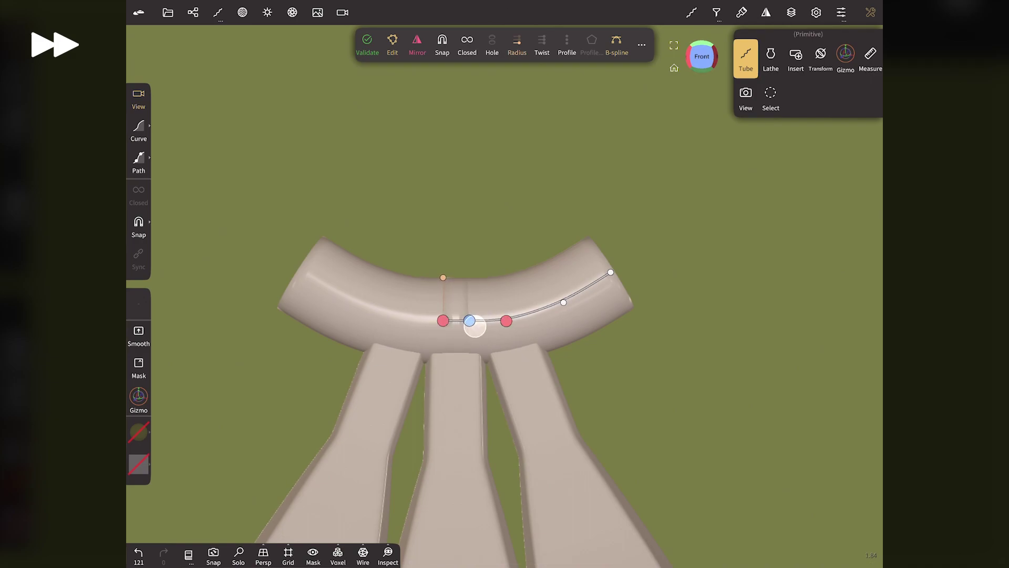
{"action": "left_click", "coordinate": [444, 321]}
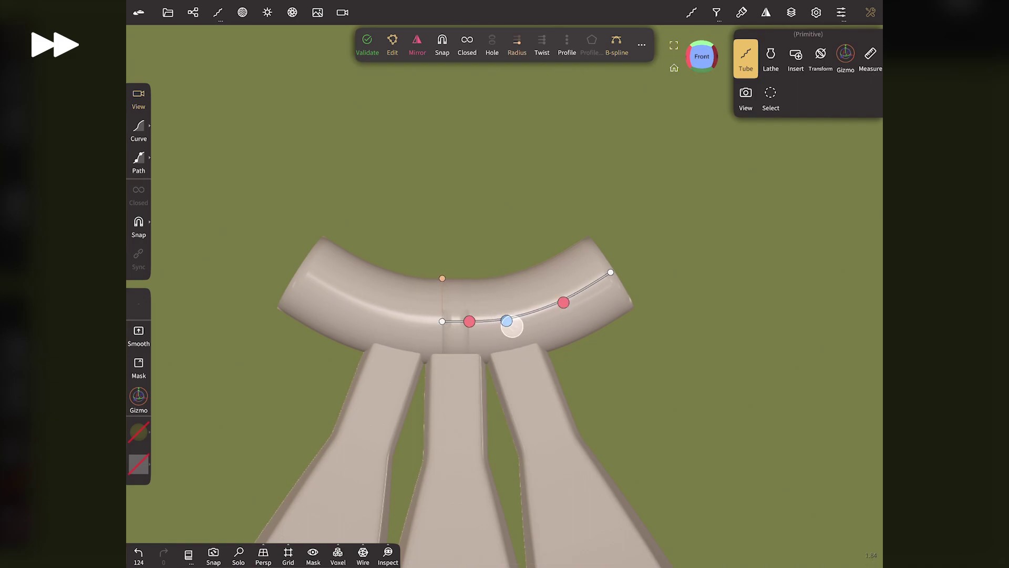
{"action": "left_click", "coordinate": [563, 302]}
{"action": "left_click_drag", "start_coordinate": [735, 315], "coordinate": [578, 315]}
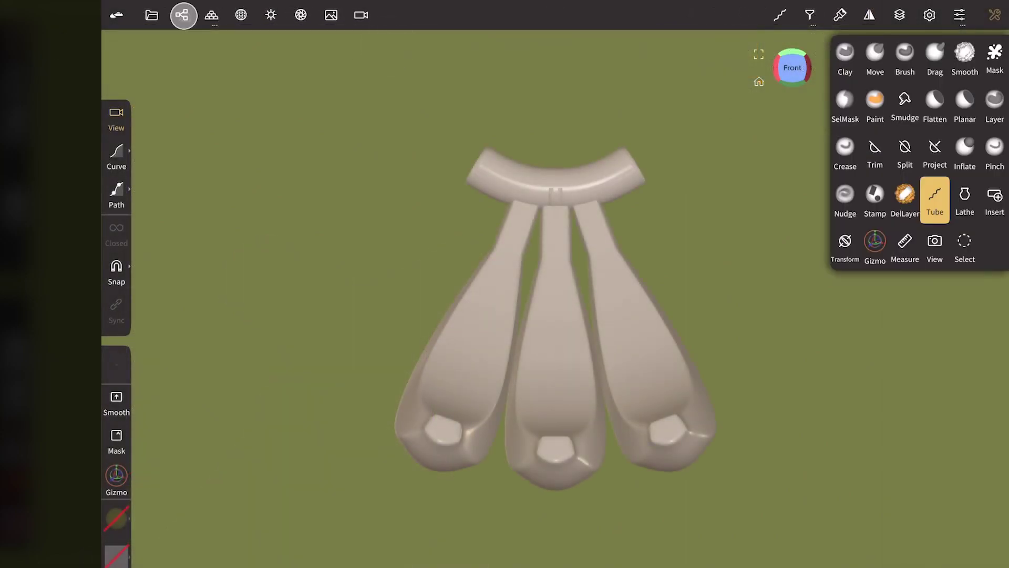
Validate Mirror 1 with its Tube, joining the children into one solid mesh
{"action": "left_click", "coordinate": [182, 15]}
{"action": "left_click", "coordinate": [225, 169]}
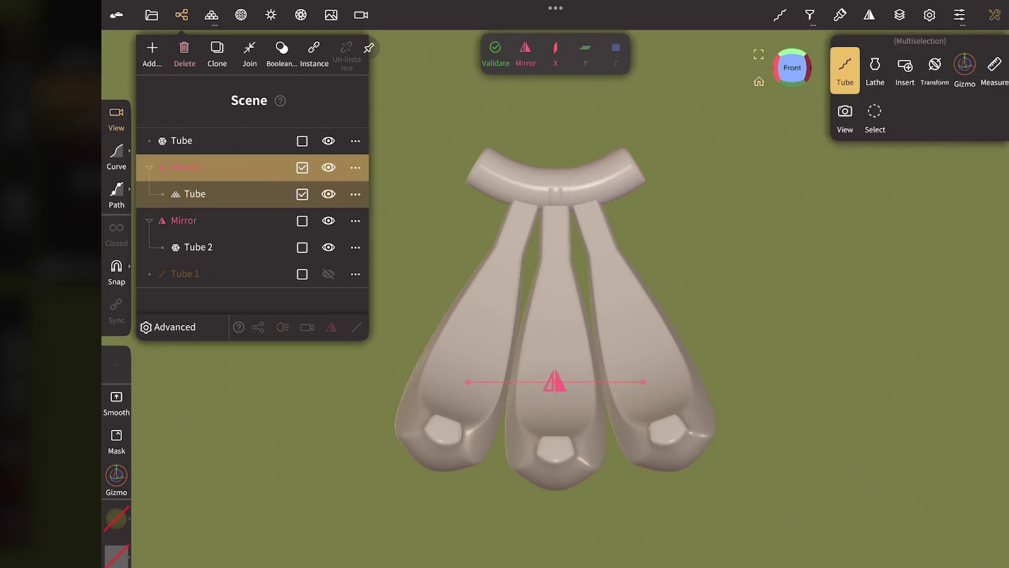
{"action": "left_click", "coordinate": [496, 50]}
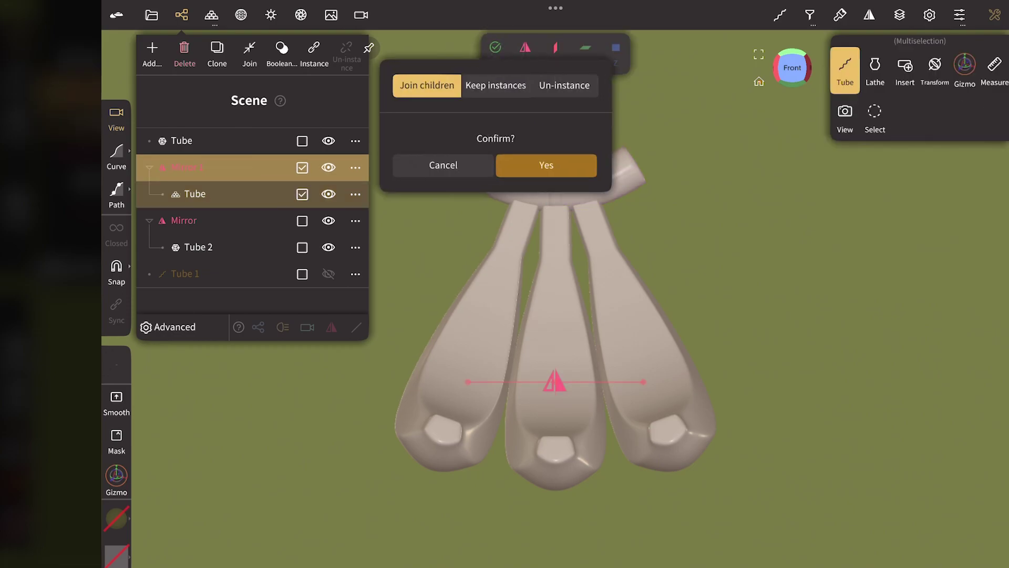
{"action": "left_click", "coordinate": [571, 162]}
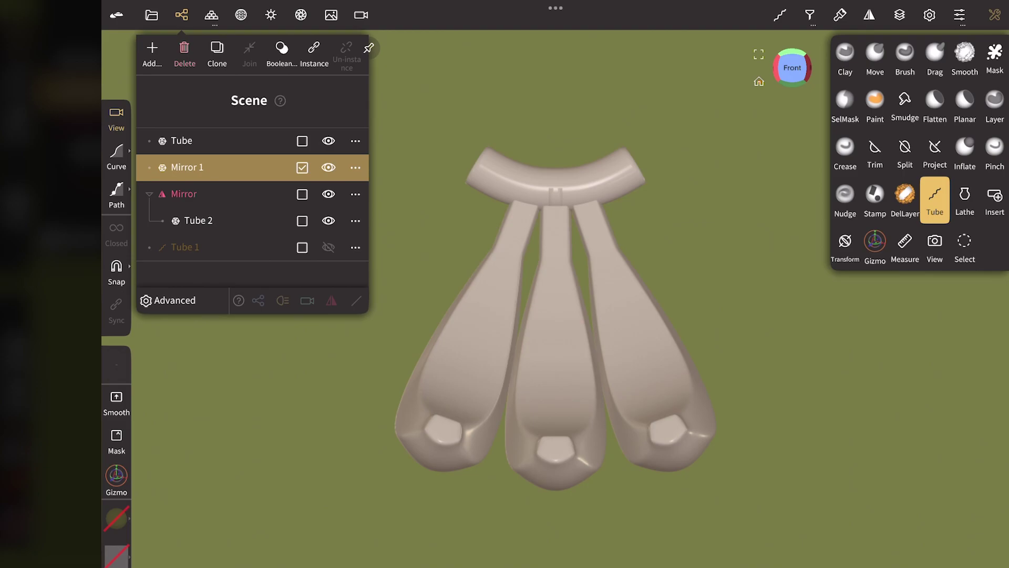
{"action": "left_click", "coordinate": [181, 15]}
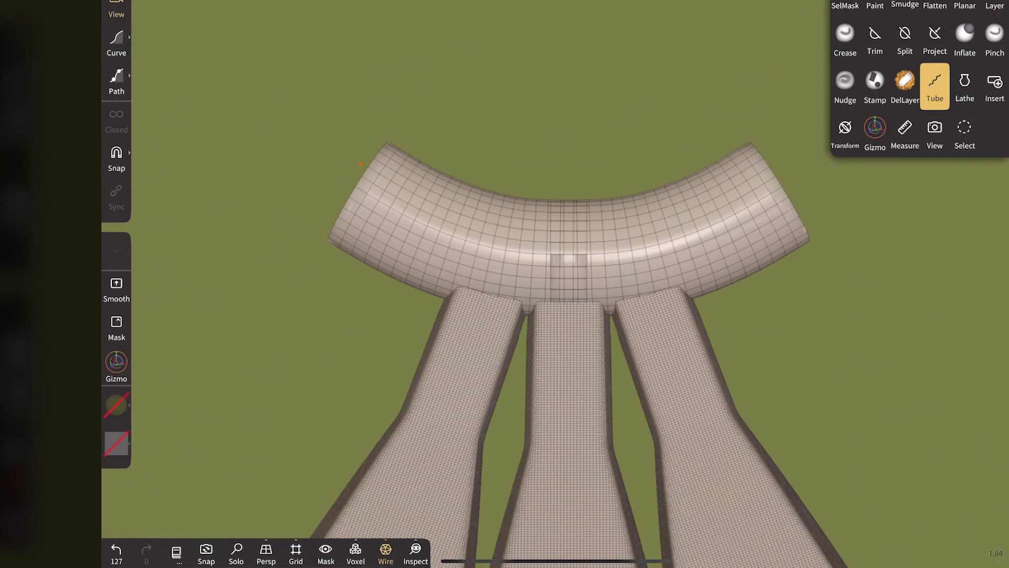
Voxel-remesh the crown at resolution 199, then turn the wireframe off
{"action": "left_click", "coordinate": [355, 552]}
{"action": "left_click_drag", "start_coordinate": [383, 488], "coordinate": [454, 504]}
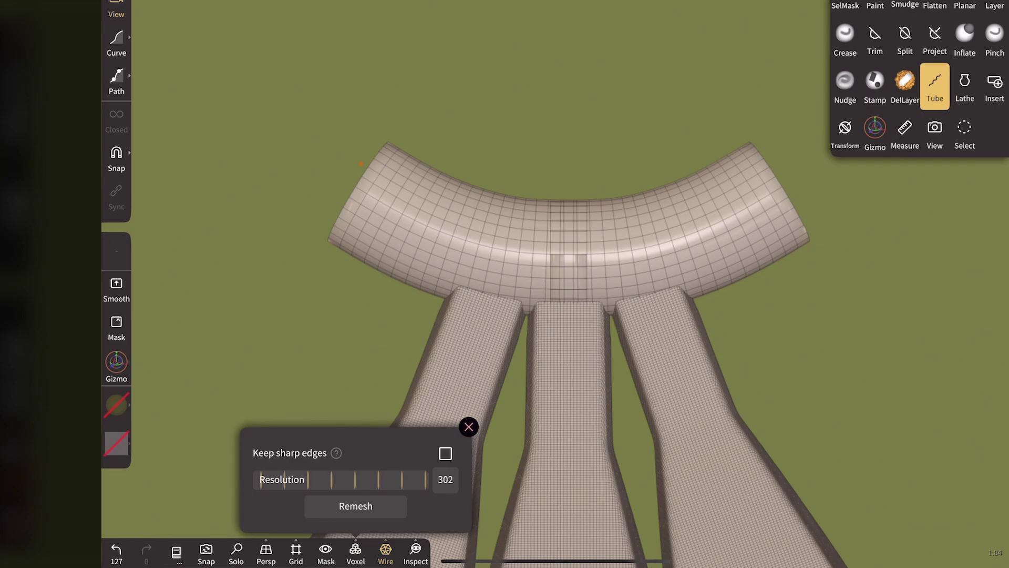
{"action": "left_click_drag", "start_coordinate": [391, 486], "coordinate": [314, 486]}
{"action": "left_click", "coordinate": [356, 505]}
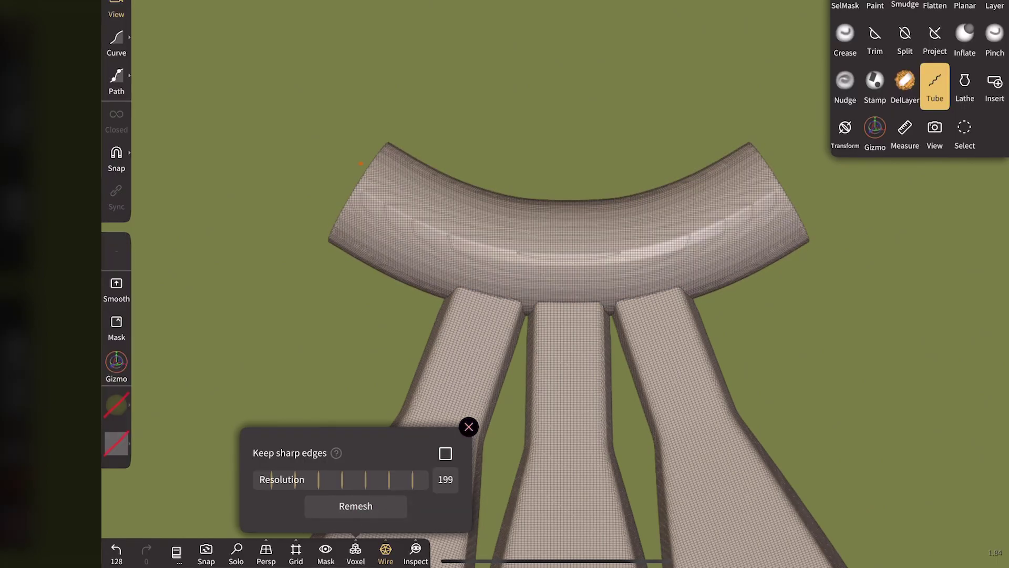
{"action": "left_click", "coordinate": [469, 427]}
{"action": "left_click", "coordinate": [385, 552]}
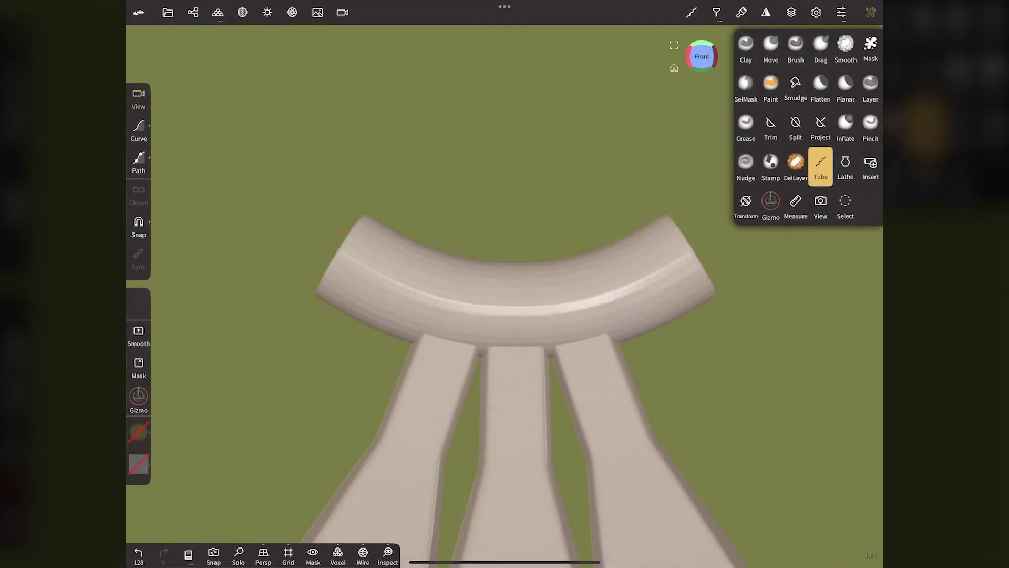
Smooth the crown's ends with the Smooth brush, redoing one stroke from behind
{"action": "left_click", "coordinate": [845, 46]}
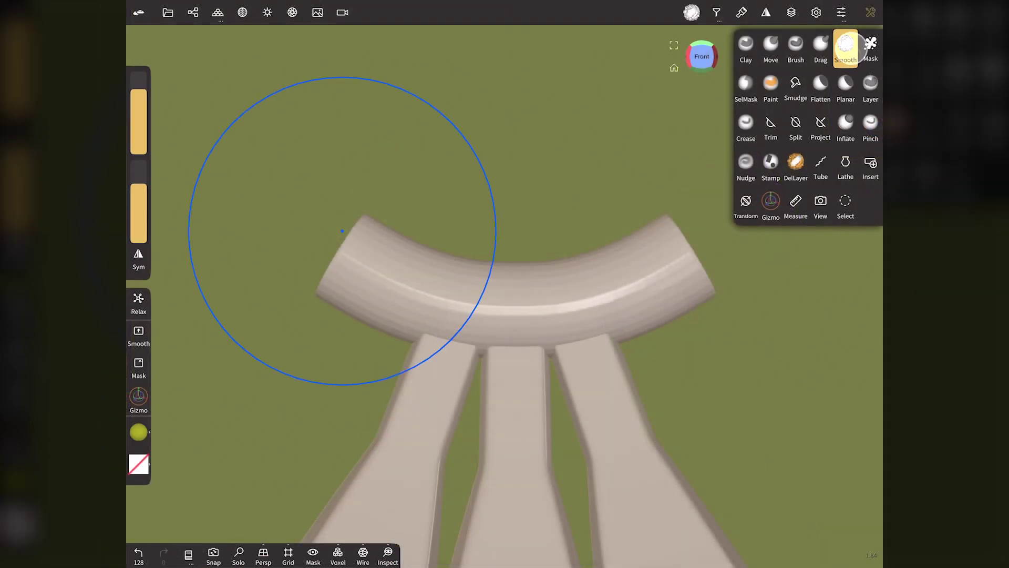
{"action": "mouse_move", "coordinate": [582, 275]}
{"action": "left_mouse_down"}
{"action": "mouse_move", "coordinate": [640, 309]}
{"action": "mouse_move", "coordinate": [614, 282]}
{"action": "mouse_move", "coordinate": [563, 341]}
{"action": "mouse_move", "coordinate": [586, 405]}
{"action": "left_mouse_up"}
{"action": "key", "text": "ctrl+z"}
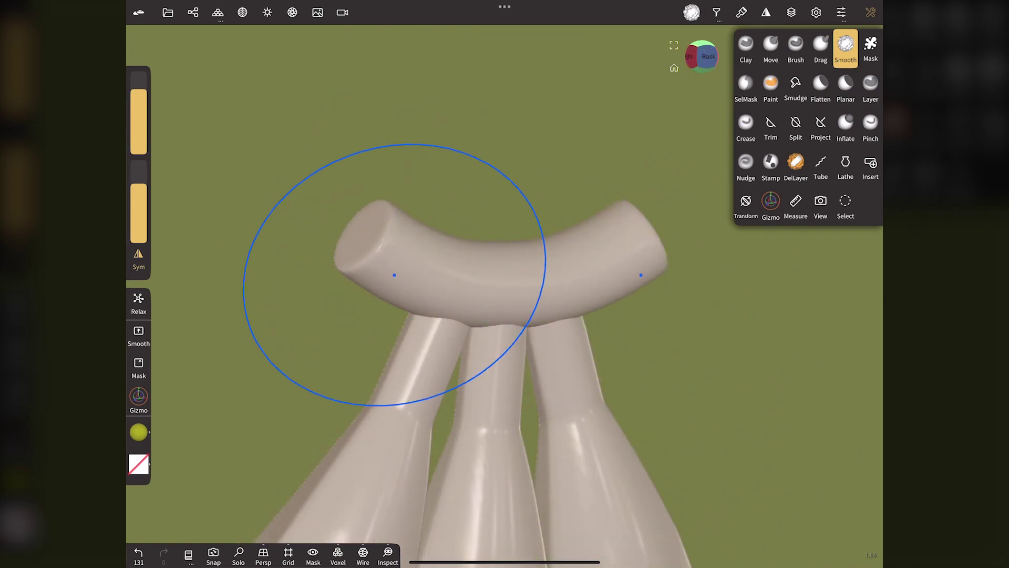
{"action": "left_click_drag", "start_coordinate": [360, 214], "coordinate": [440, 305]}
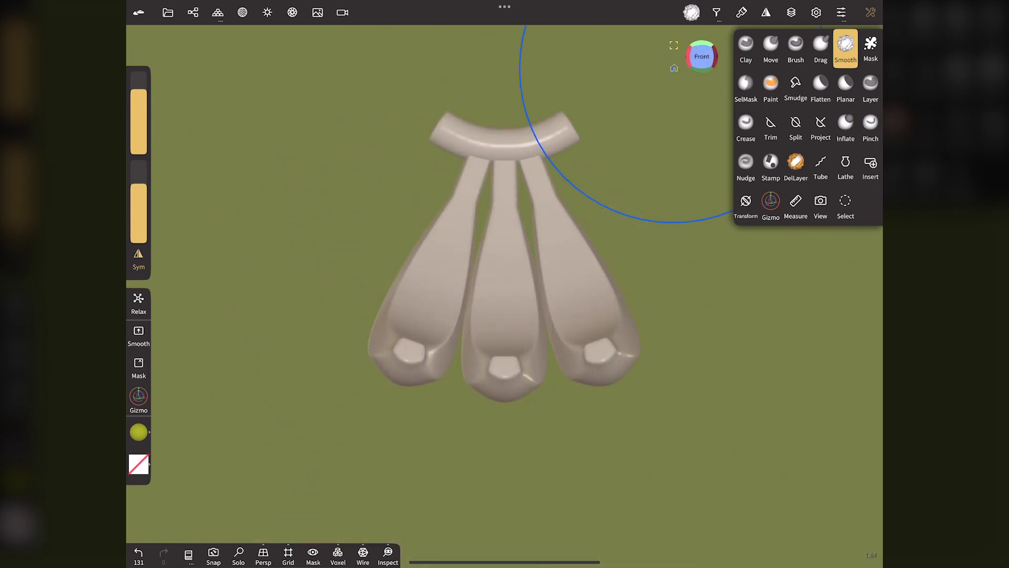
Add the background_13 curved backdrop project to the scene
{"action": "left_click", "coordinate": [168, 12]}
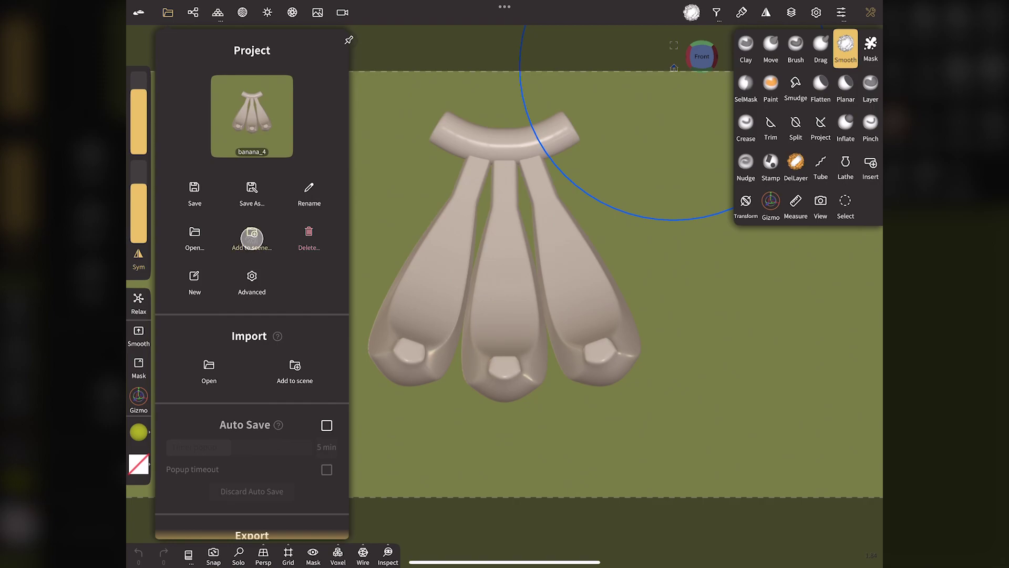
{"action": "left_click", "coordinate": [251, 238]}
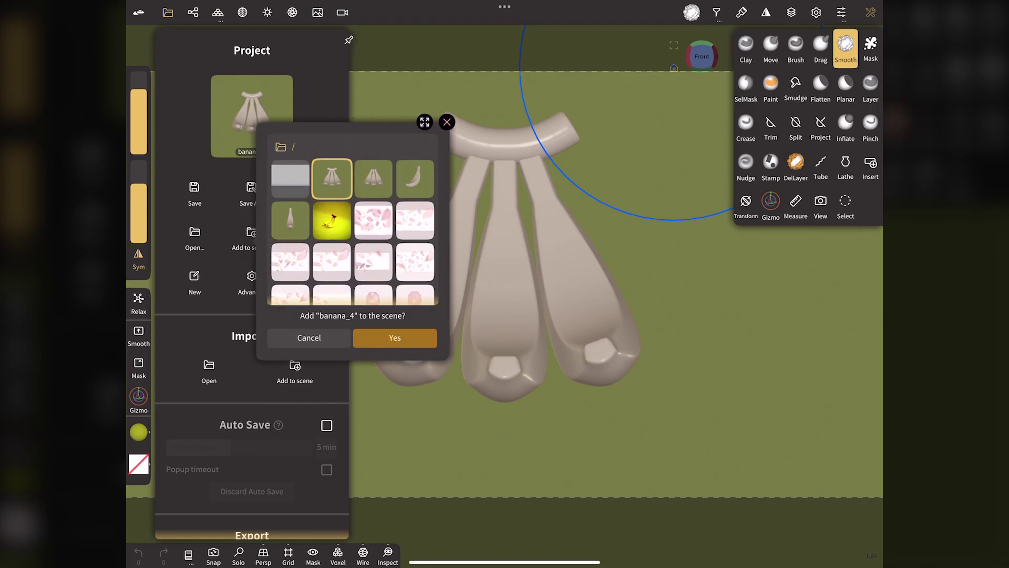
{"action": "left_click", "coordinate": [290, 179]}
{"action": "left_click", "coordinate": [395, 338]}
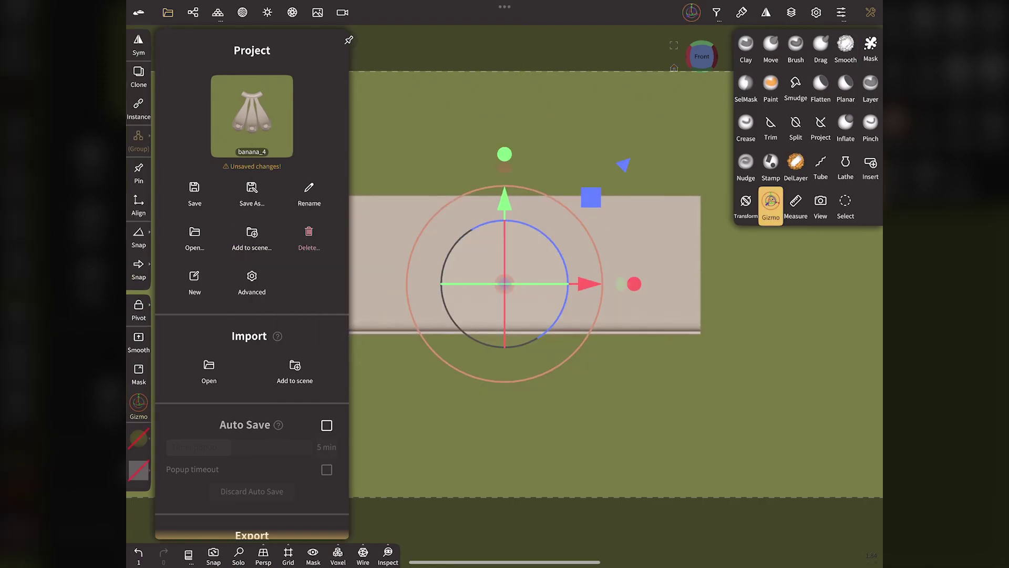
{"action": "left_click", "coordinate": [167, 13]}
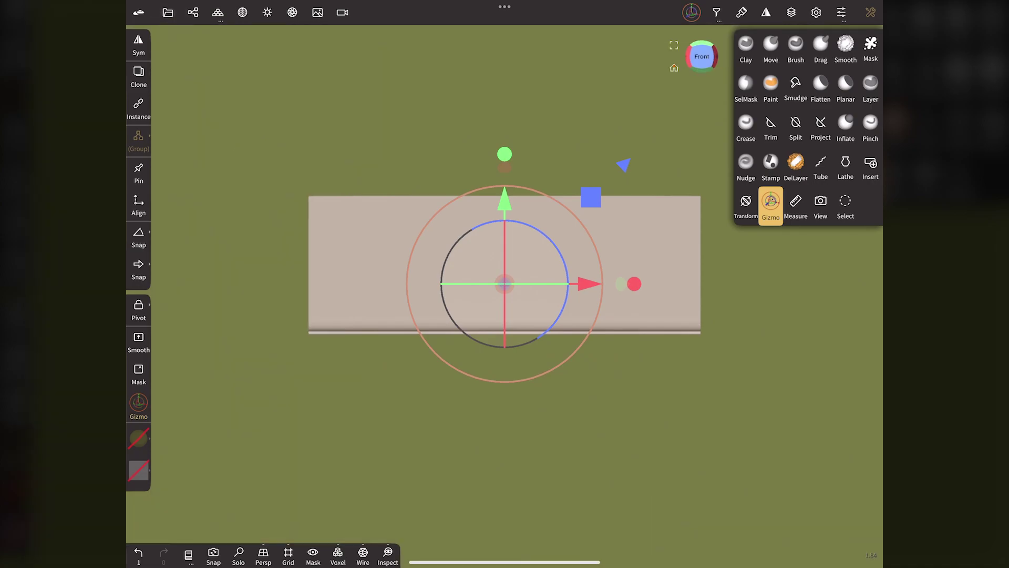
Raise the backdrop plane along Y so it sits behind the bananas
{"action": "left_click_drag", "start_coordinate": [368, 421], "coordinate": [578, 421]}
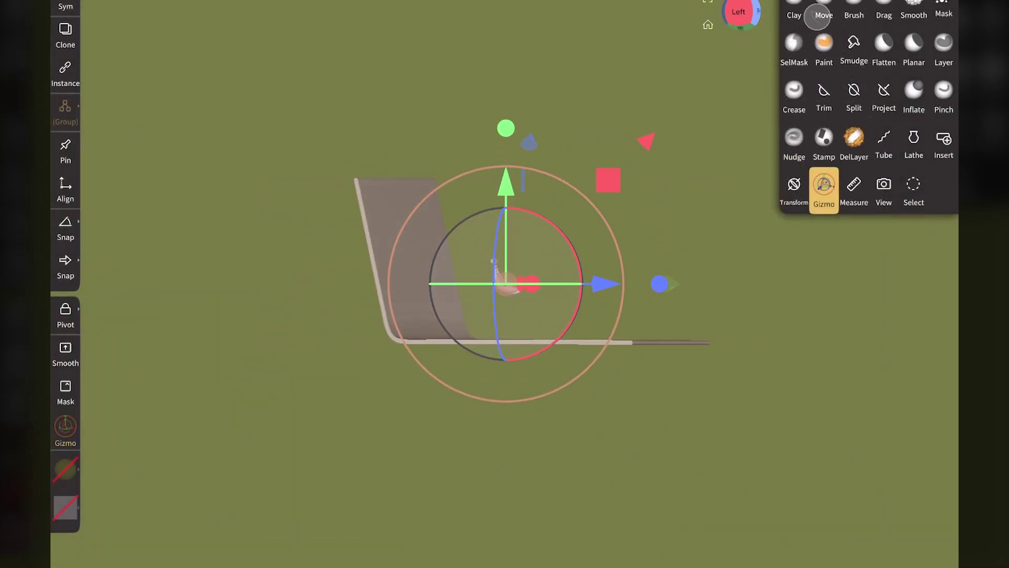
{"action": "mouse_move", "coordinate": [506, 184]}
{"action": "left_mouse_down"}
{"action": "mouse_move", "coordinate": [506, 140]}
{"action": "mouse_move", "coordinate": [510, 158]}
{"action": "left_mouse_up"}
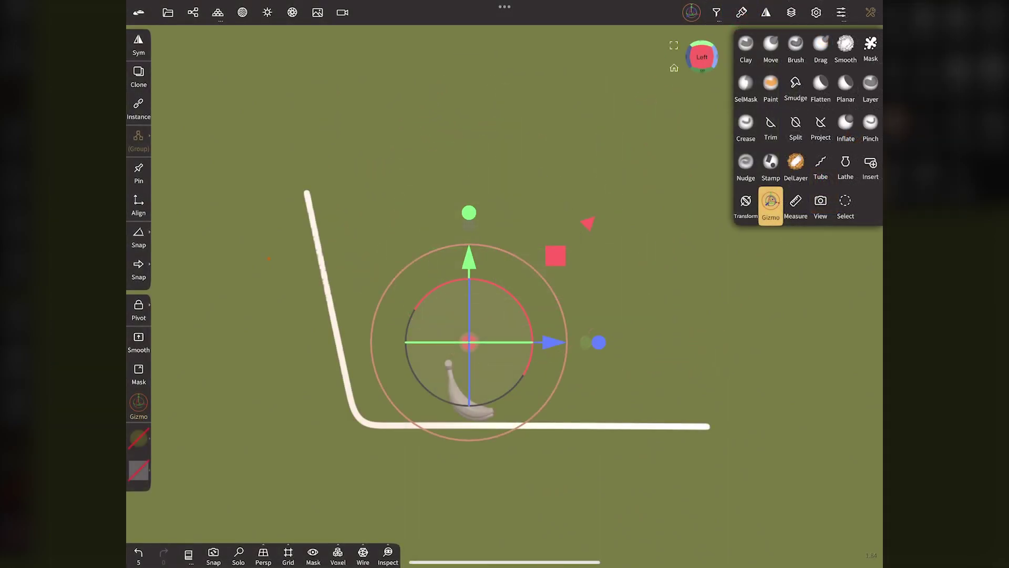
{"action": "left_click_drag", "start_coordinate": [469, 342], "coordinate": [469, 342]}
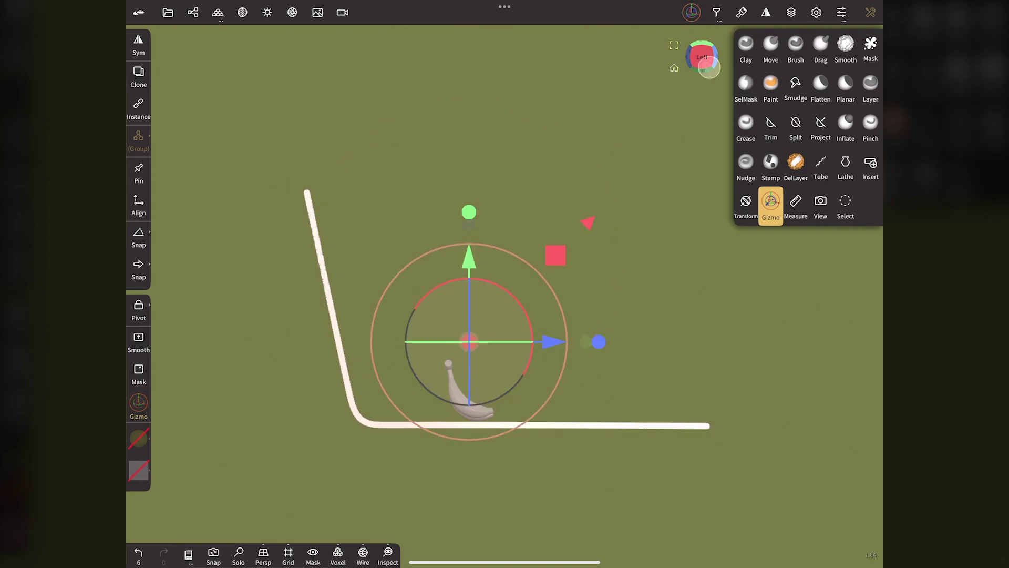
{"action": "left_click_drag", "start_coordinate": [703, 57], "coordinate": [680, 66]}
Add a new light to the scene from the Shading panel
{"action": "left_click", "coordinate": [674, 68]}
{"action": "left_click", "coordinate": [267, 12]}
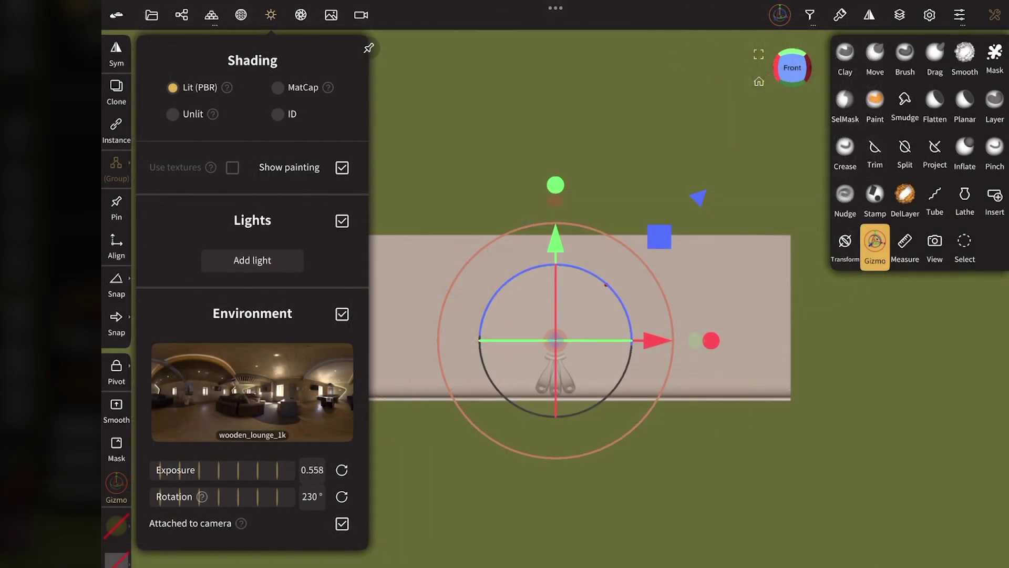
{"action": "left_click", "coordinate": [252, 261]}
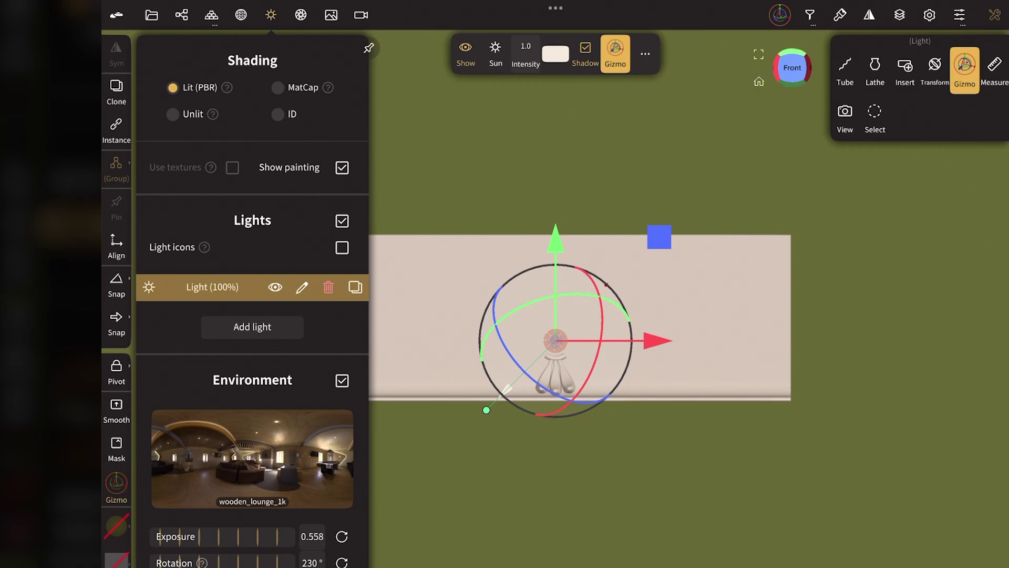
{"action": "left_click", "coordinate": [270, 15]}
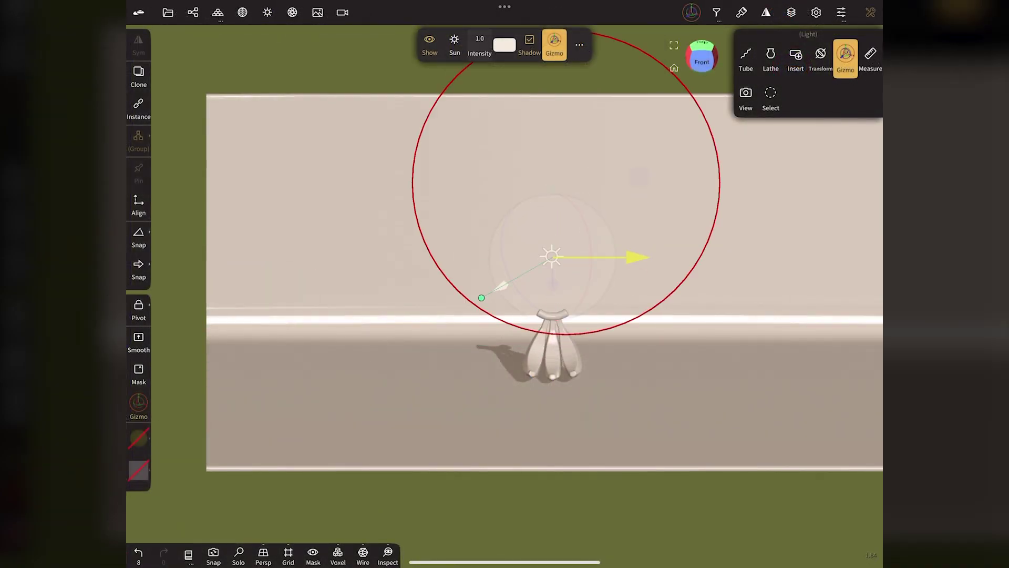
Move the light right, raise its intensity to 1.86, and enable soft shadows
{"action": "left_click_drag", "start_coordinate": [642, 256], "coordinate": [771, 252]}
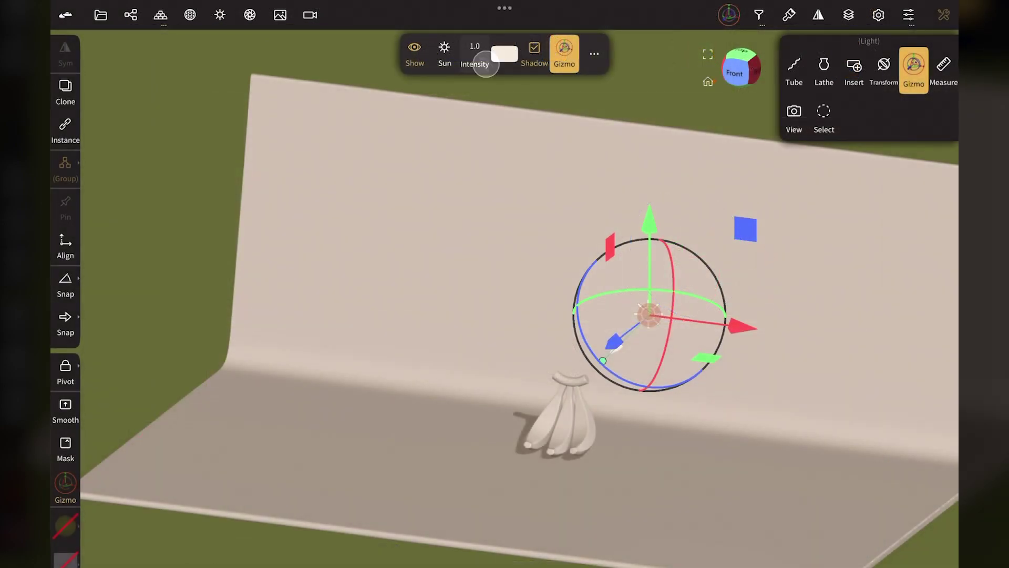
{"action": "left_click_drag", "start_coordinate": [485, 68], "coordinate": [502, 65]}
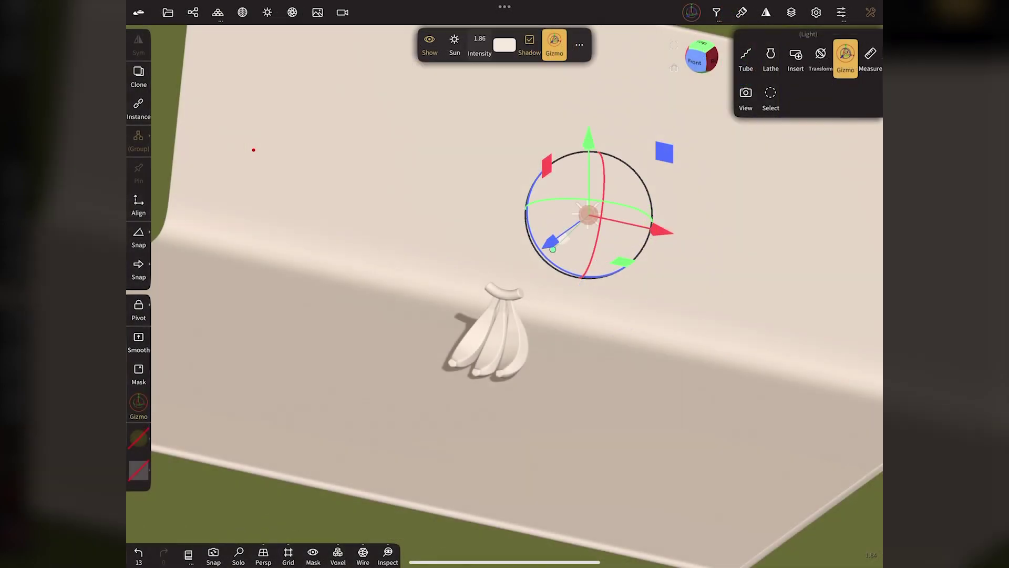
{"action": "left_click", "coordinate": [594, 53]}
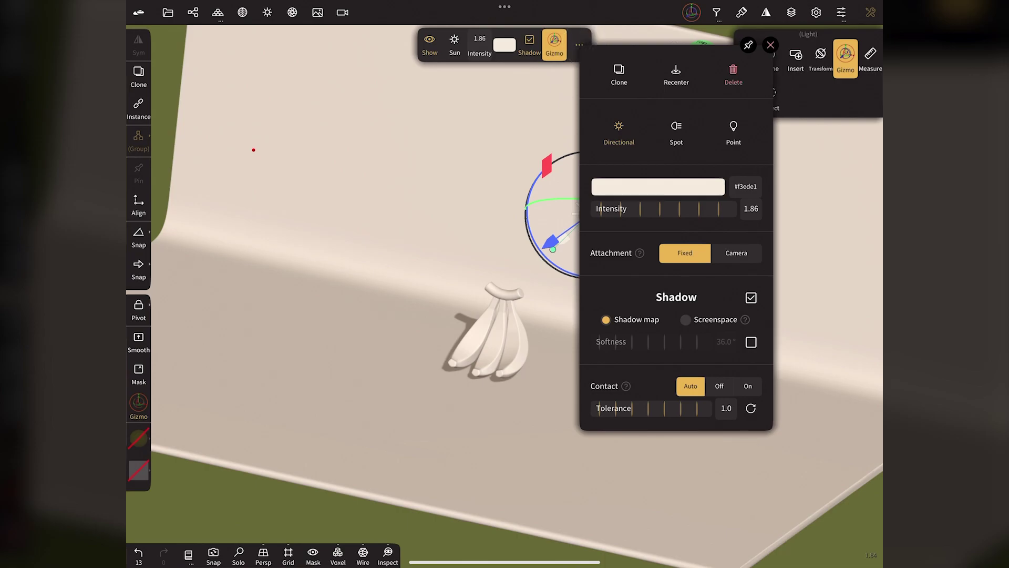
{"action": "left_click", "coordinate": [751, 341]}
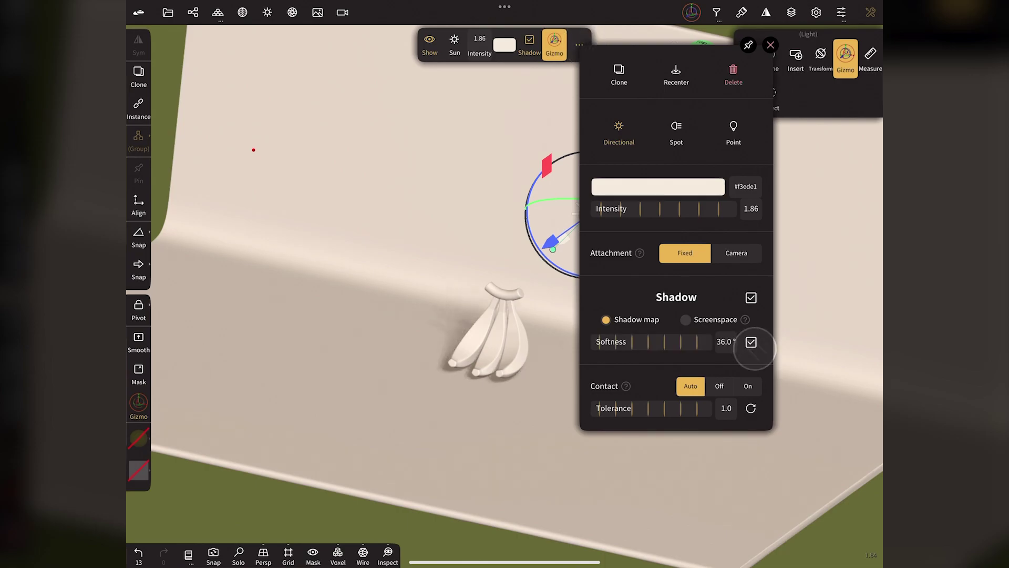
{"action": "left_click", "coordinate": [253, 150]}
Add a second light to the scene
{"action": "left_click", "coordinate": [267, 12]}
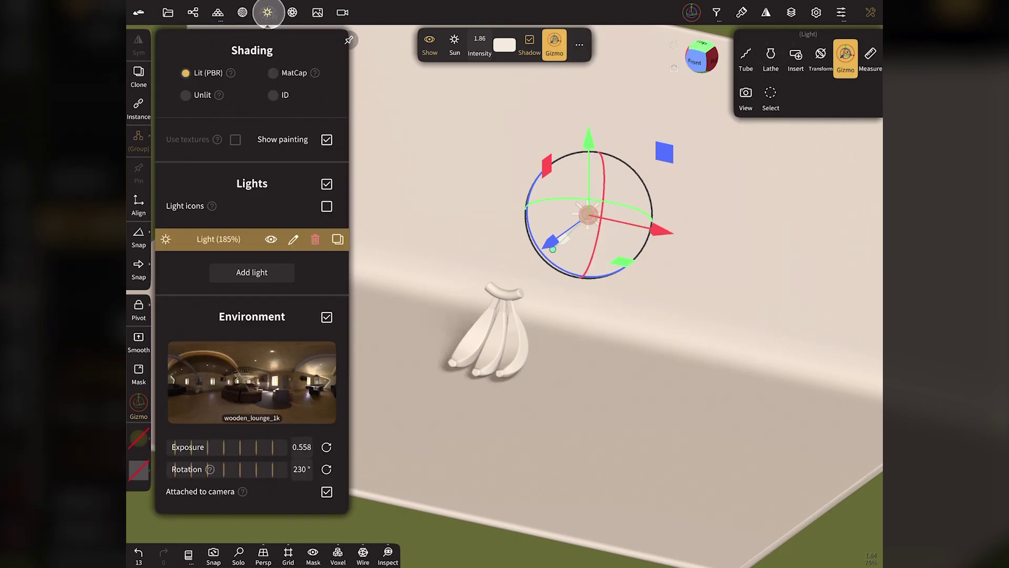
{"action": "left_click", "coordinate": [252, 272]}
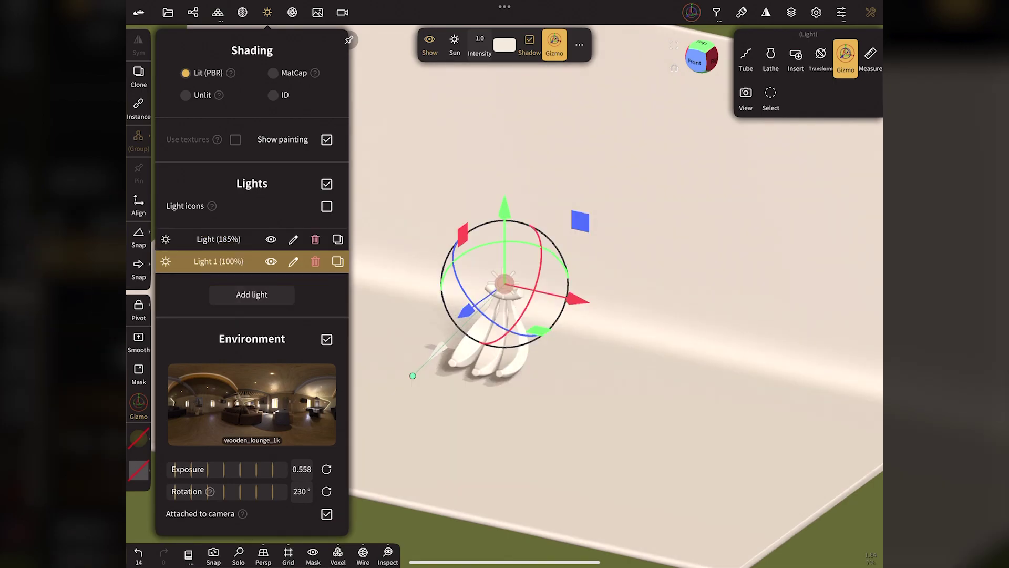
{"action": "left_click", "coordinate": [268, 12]}
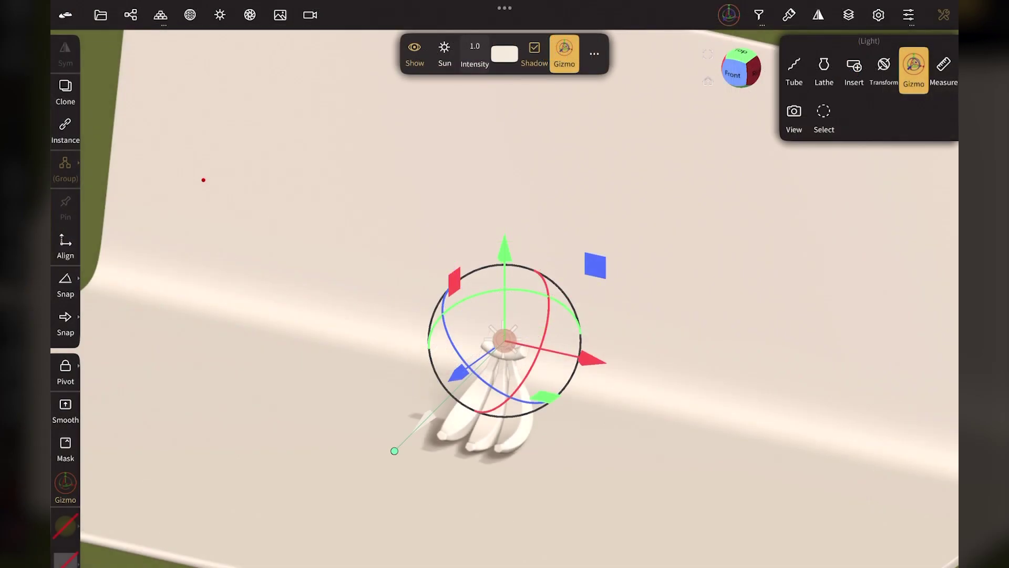
{"action": "left_click", "coordinate": [455, 43]}
Make the second light a Spot with a wider 64.3° cone and intensity 14.3
{"action": "left_click", "coordinate": [445, 74]}
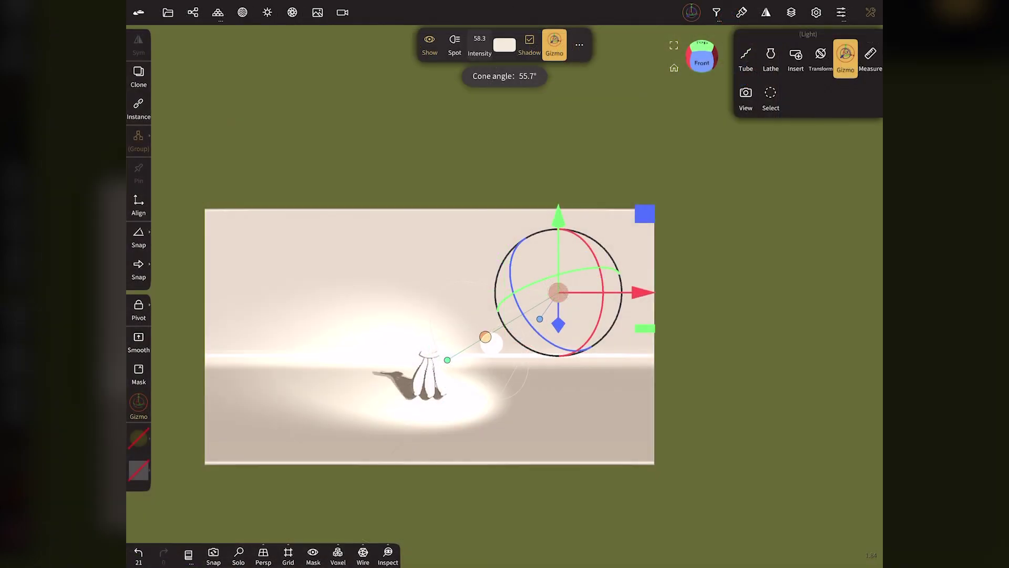
{"action": "left_click_drag", "start_coordinate": [487, 330], "coordinate": [491, 333]}
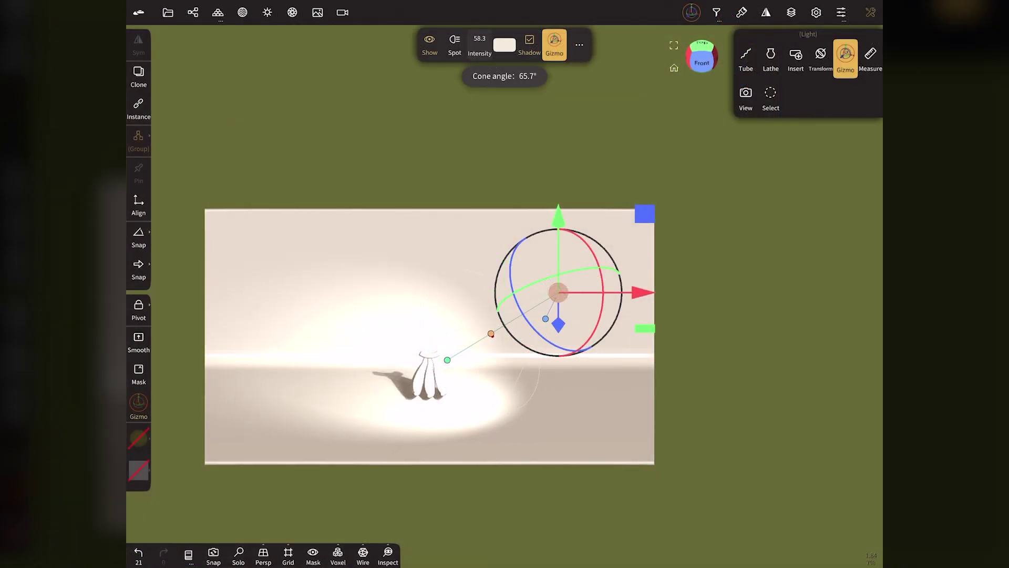
{"action": "mouse_move", "coordinate": [643, 292]}
{"action": "left_mouse_down"}
{"action": "mouse_move", "coordinate": [674, 292]}
{"action": "mouse_move", "coordinate": [660, 293]}
{"action": "left_mouse_up"}
{"action": "left_click_drag", "start_coordinate": [484, 51], "coordinate": [463, 53]}
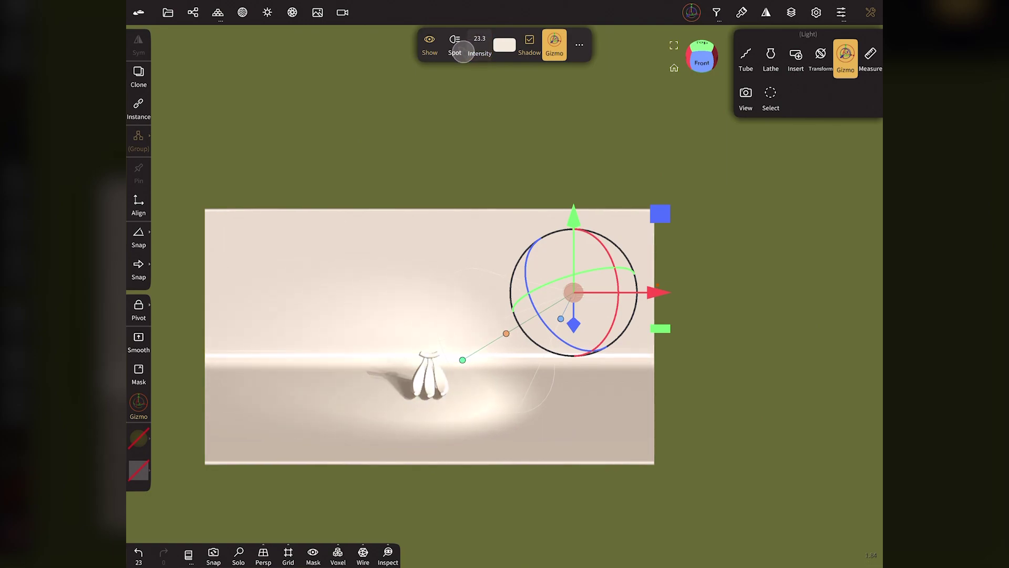
{"action": "left_click_drag", "start_coordinate": [788, 368], "coordinate": [709, 410]}
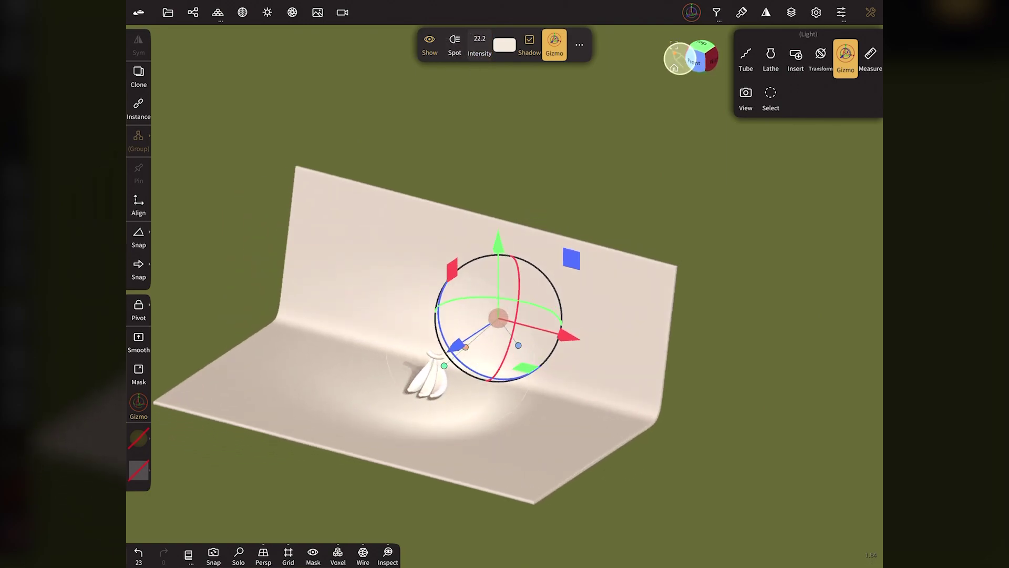
{"action": "left_click_drag", "start_coordinate": [529, 287], "coordinate": [521, 284]}
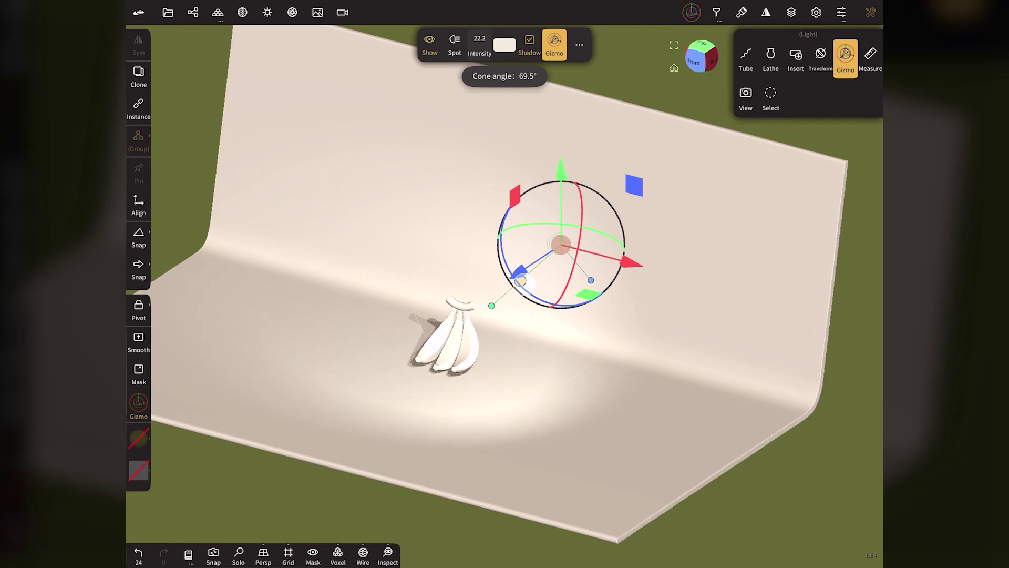
{"action": "left_click_drag", "start_coordinate": [479, 46], "coordinate": [466, 62]}
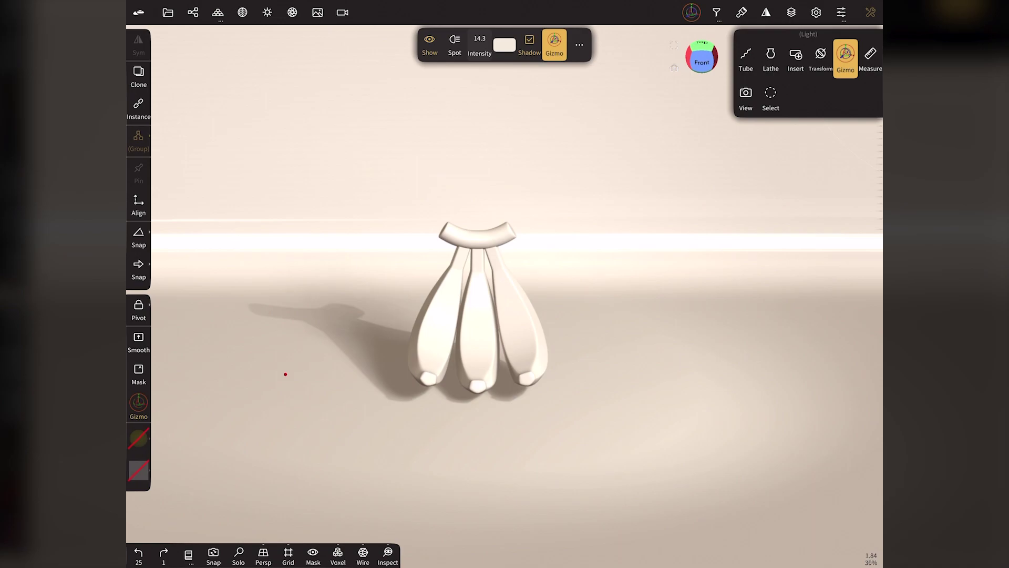
Turn on soft shadows for the spotlight
{"action": "left_click", "coordinate": [579, 45]}
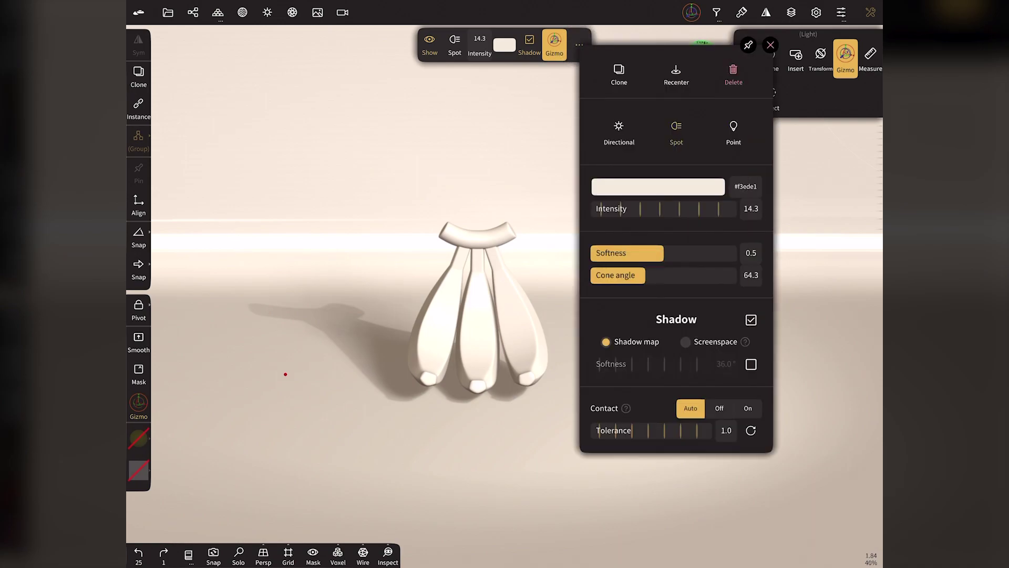
{"action": "left_click", "coordinate": [752, 364]}
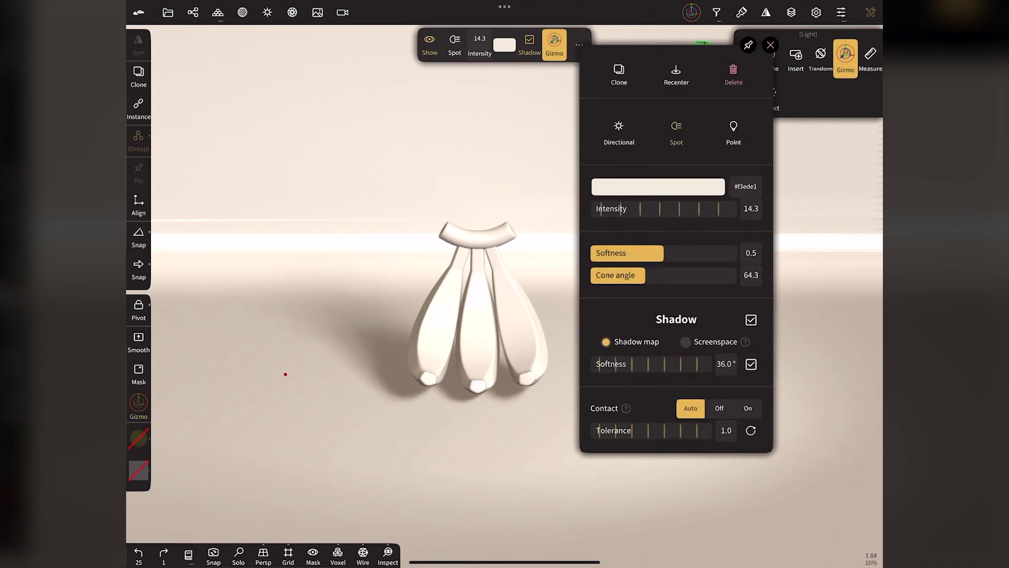
{"action": "left_click", "coordinate": [285, 374]}
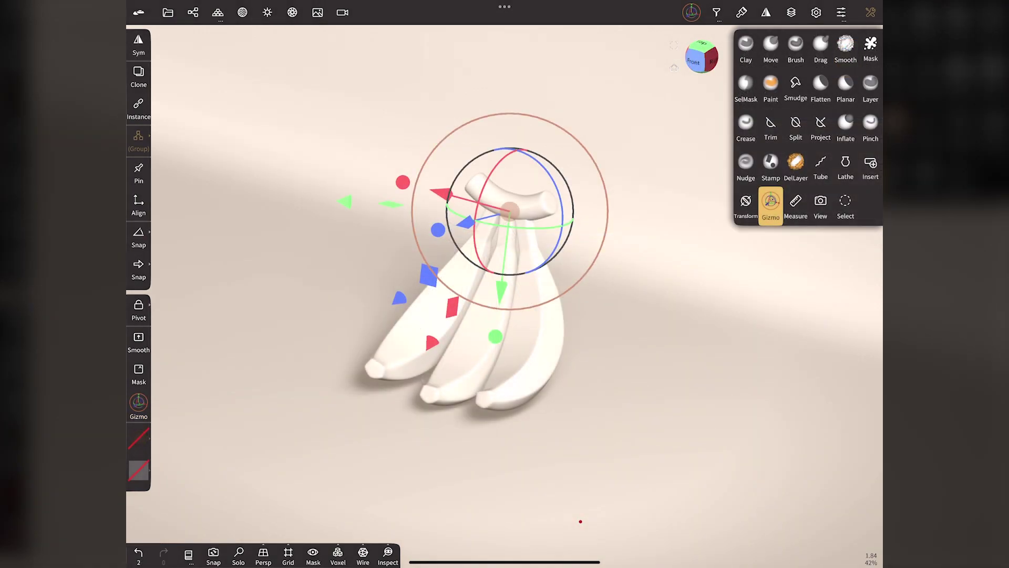
Hide the backdrop plane and delete the Tube 2 banana from the scene
{"action": "left_click", "coordinate": [193, 12]}
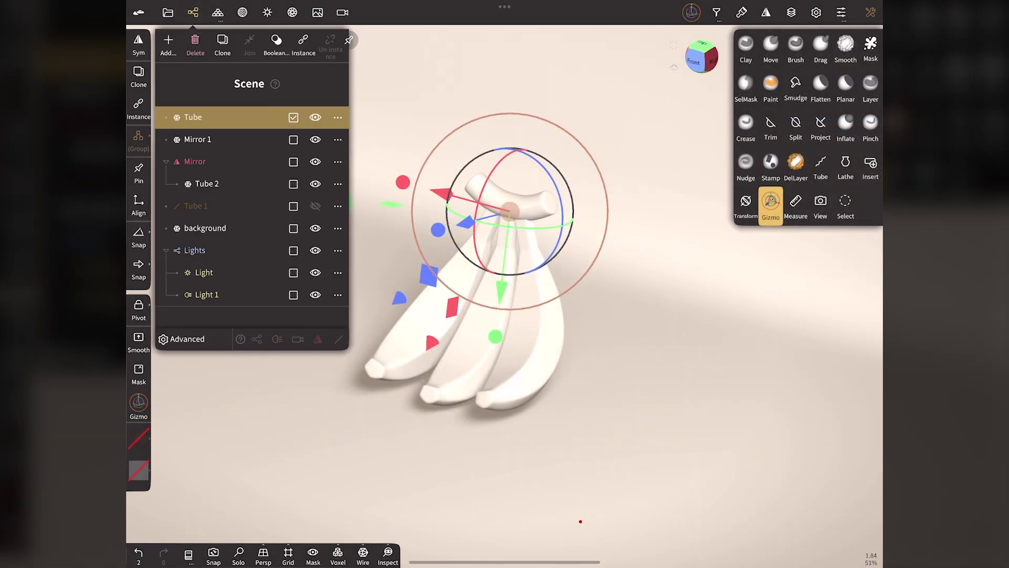
{"action": "left_click", "coordinate": [166, 250]}
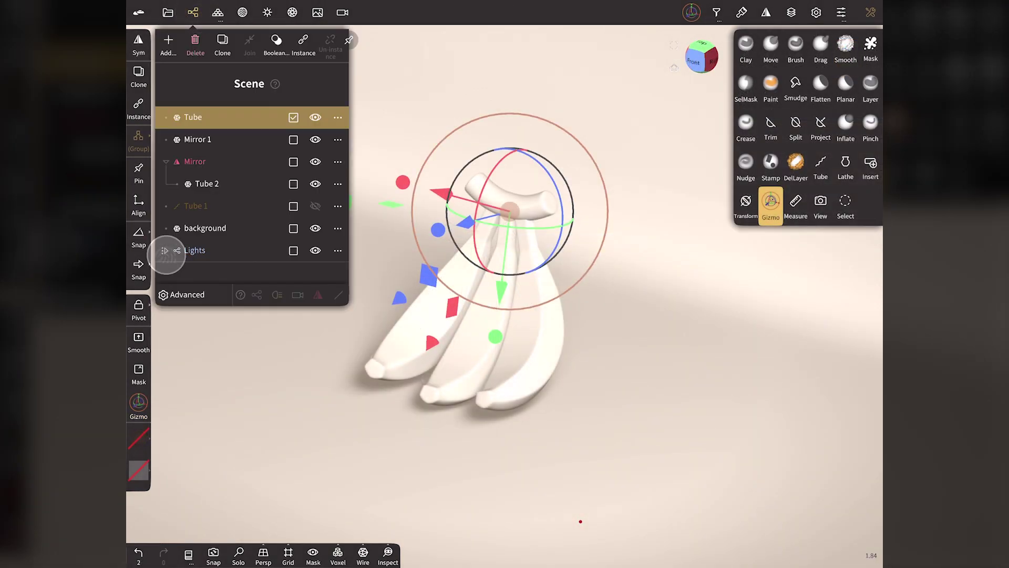
{"action": "left_click", "coordinate": [315, 228]}
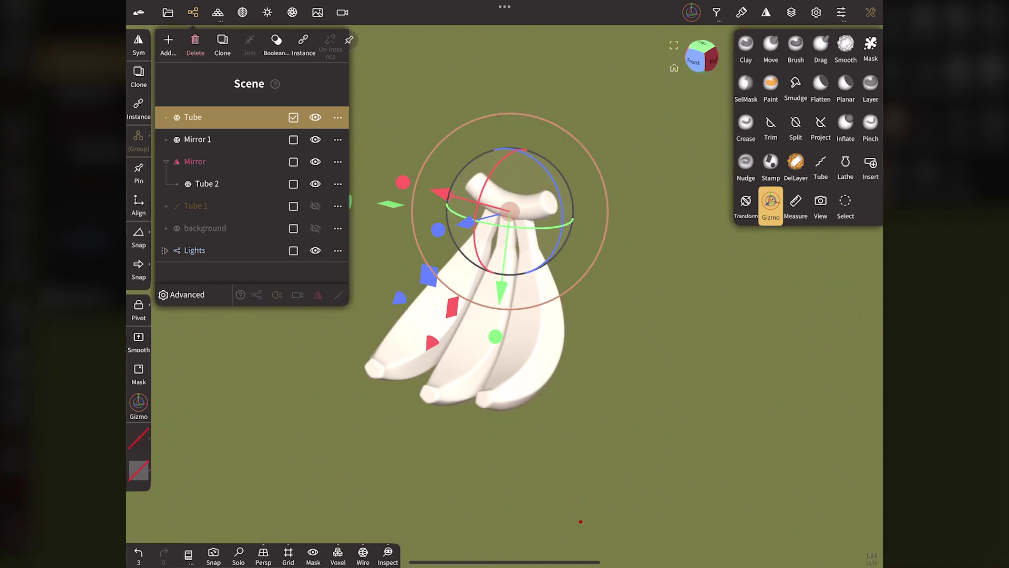
{"action": "left_click", "coordinate": [266, 183]}
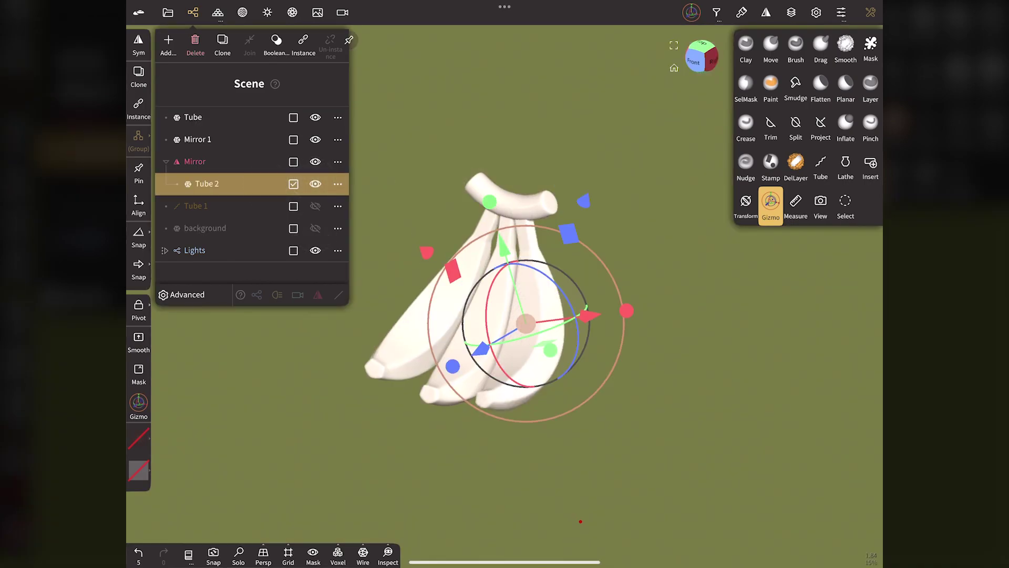
{"action": "left_click", "coordinate": [195, 43]}
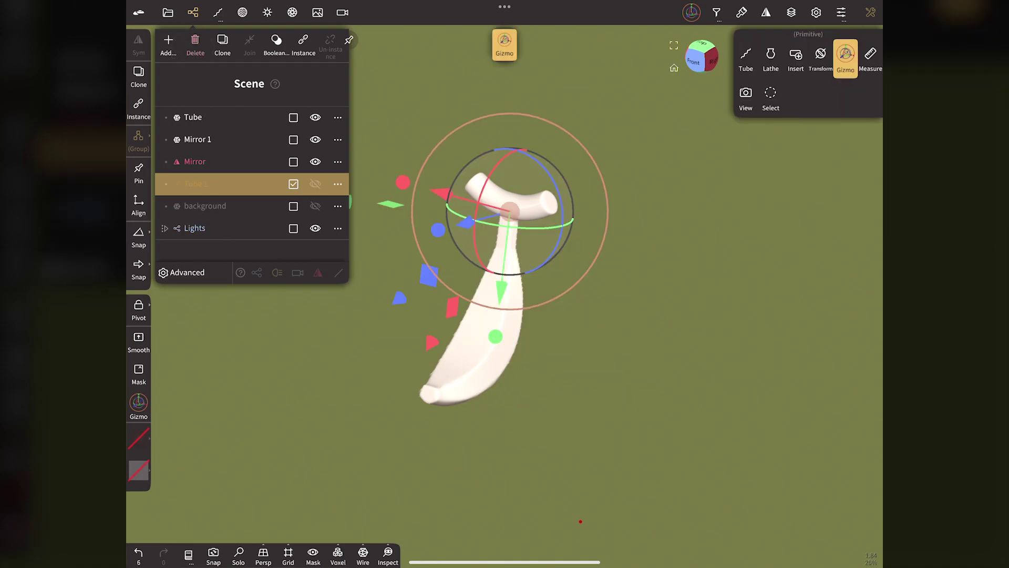
Select the Tube object and put the scene list away
{"action": "left_click", "coordinate": [221, 117]}
{"action": "left_click", "coordinate": [312, 116]}
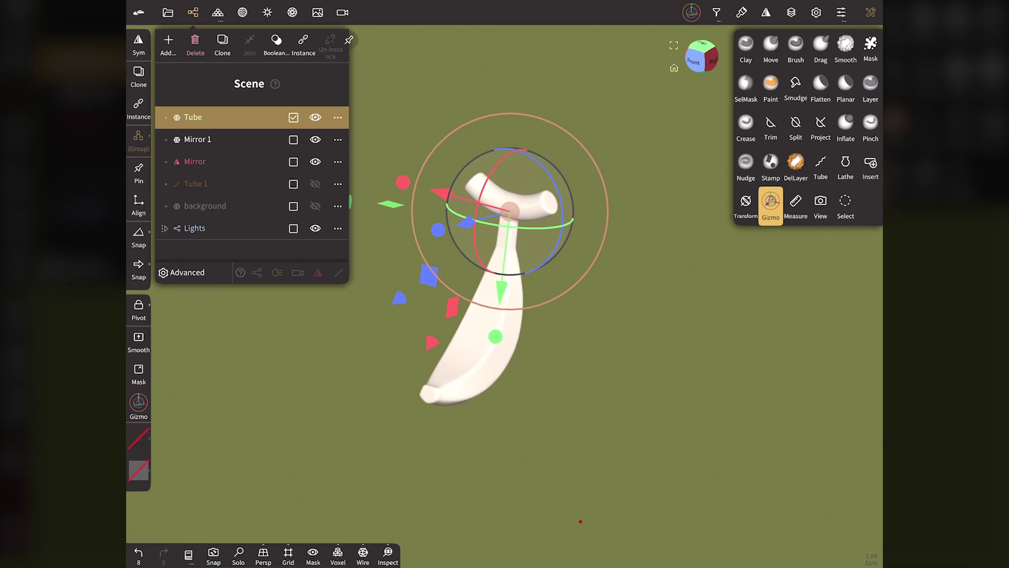
{"action": "left_click", "coordinate": [193, 12]}
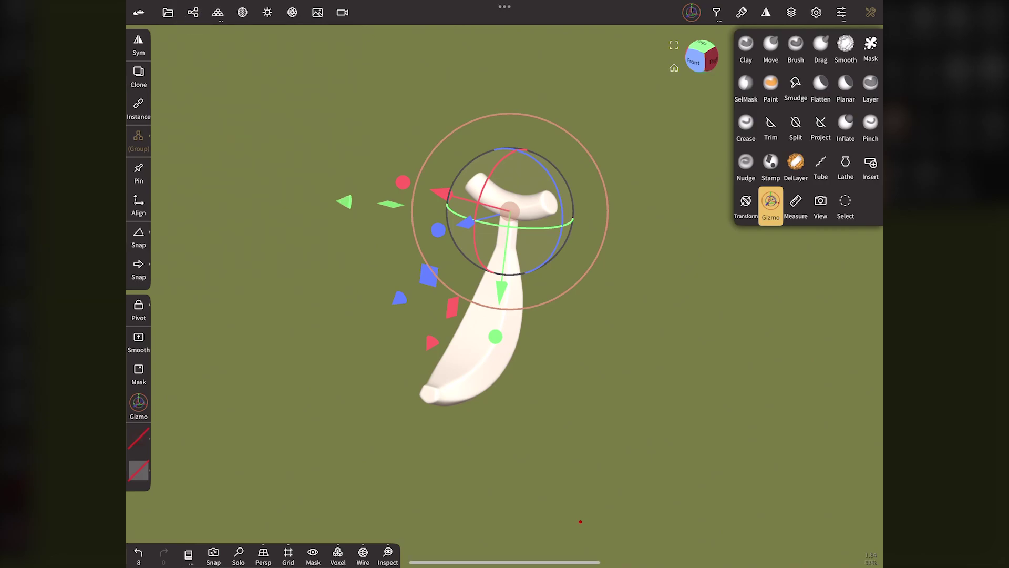
Paint the whole banana body bright yellow
{"action": "left_click_drag", "start_coordinate": [526, 342], "coordinate": [567, 263]}
{"action": "left_click", "coordinate": [138, 469]}
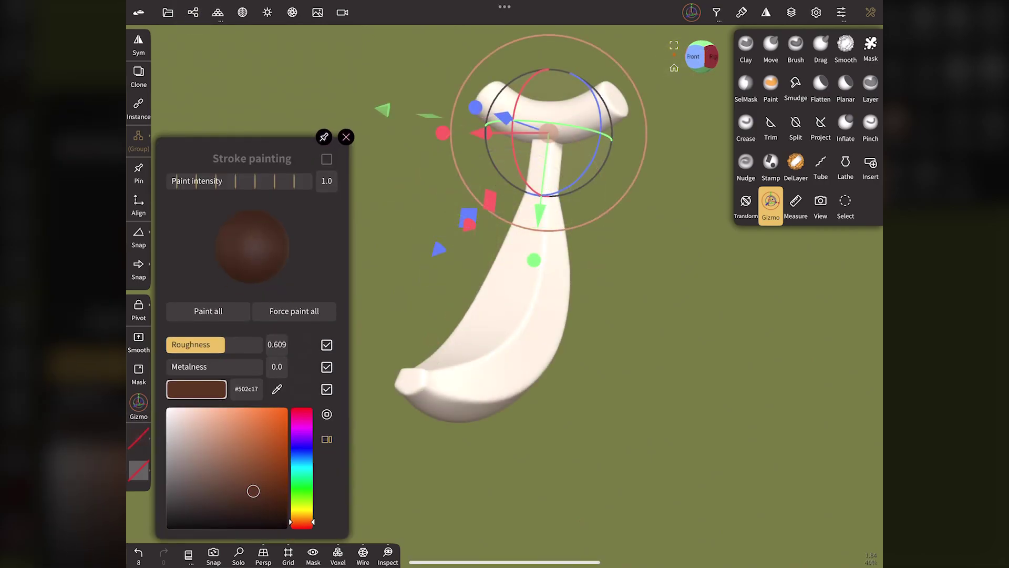
{"action": "mouse_move", "coordinate": [302, 522]}
{"action": "left_mouse_down"}
{"action": "mouse_move", "coordinate": [250, 408]}
{"action": "mouse_move", "coordinate": [259, 418]}
{"action": "left_mouse_up"}
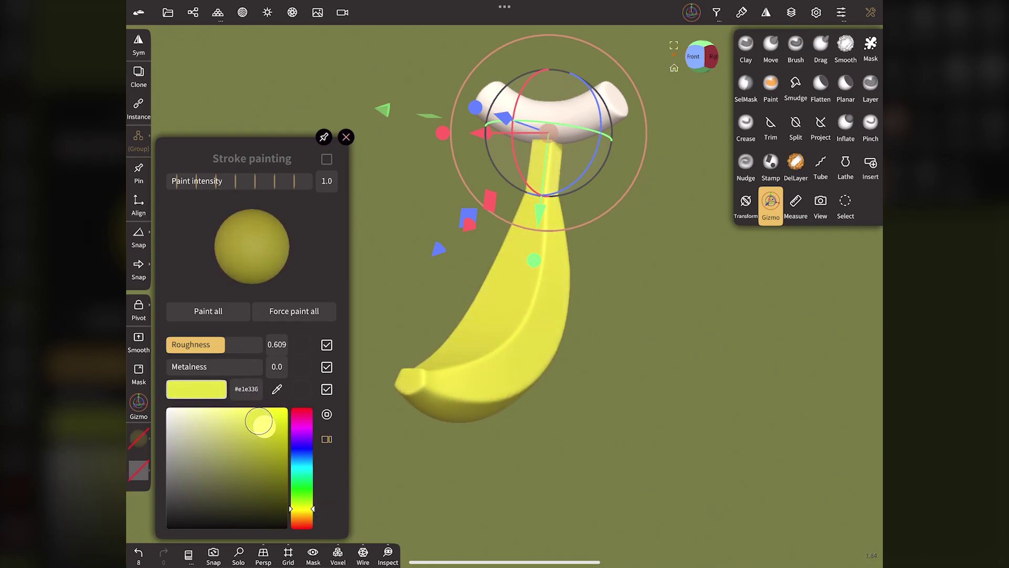
{"action": "left_click", "coordinate": [184, 307]}
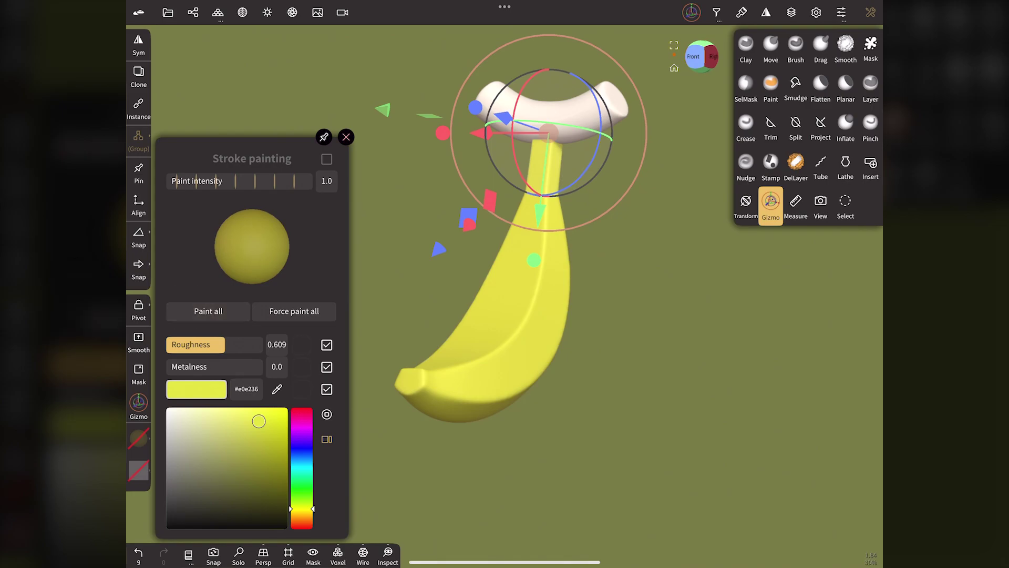
Paint the entire crown piece dark brown (#3e2910)
{"action": "left_click", "coordinate": [578, 117]}
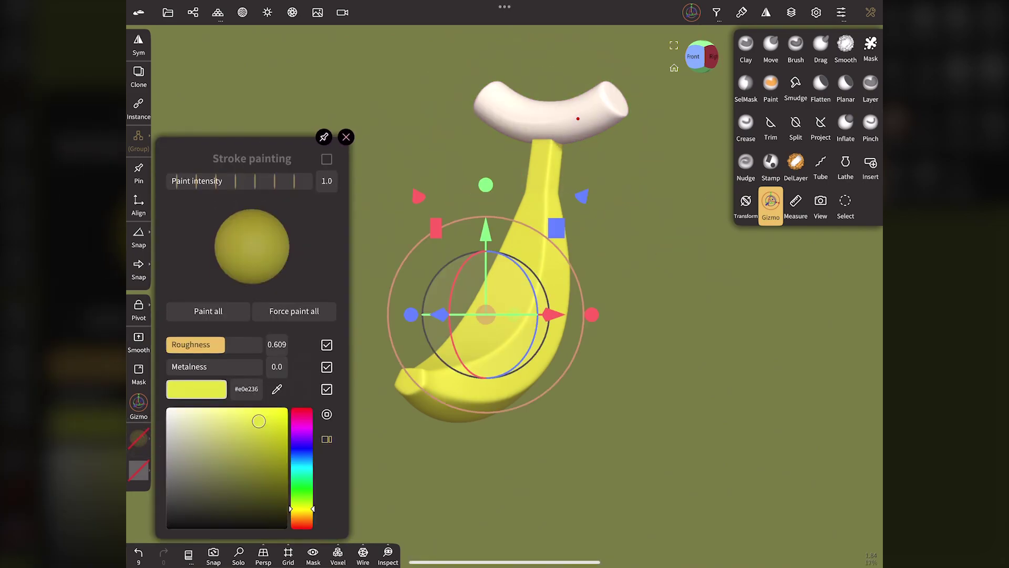
{"action": "mouse_move", "coordinate": [259, 420]}
{"action": "left_mouse_down"}
{"action": "mouse_move", "coordinate": [257, 498]}
{"action": "mouse_move", "coordinate": [309, 526]}
{"action": "left_mouse_up"}
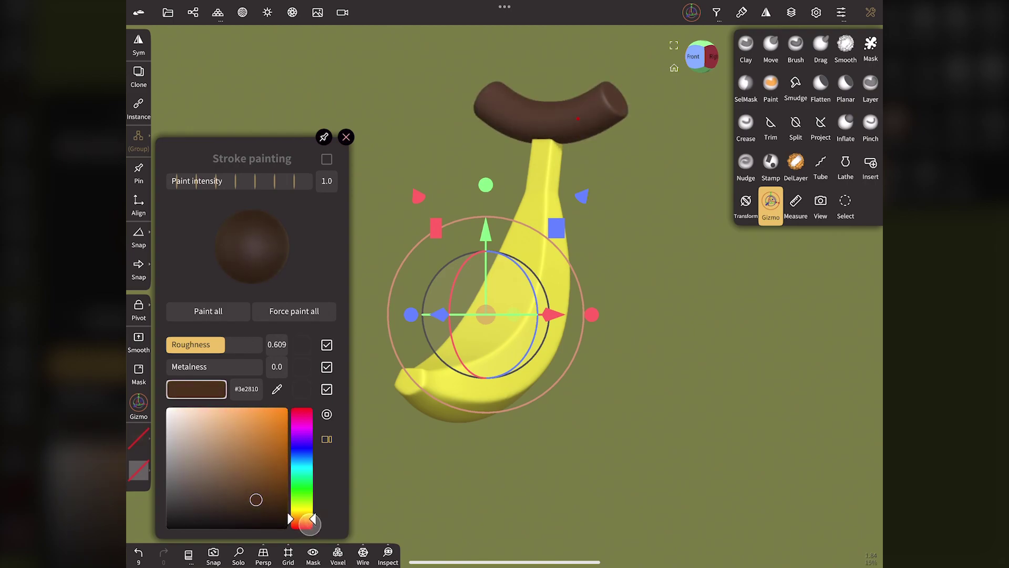
{"action": "left_click", "coordinate": [209, 311]}
{"action": "left_click", "coordinate": [346, 136]}
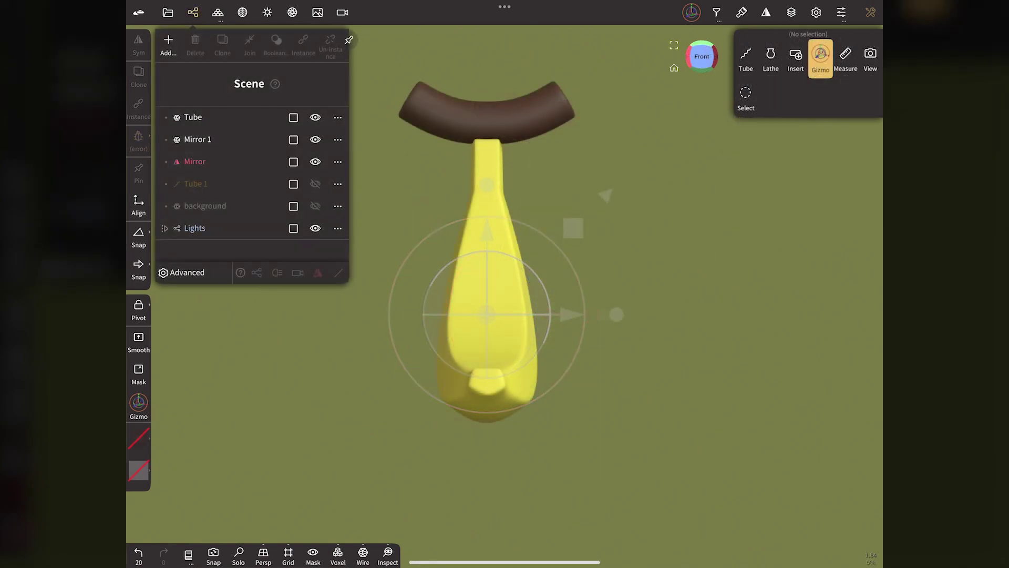
Select the banana Tube and view it zoomed in from the left side
{"action": "left_click", "coordinate": [225, 117]}
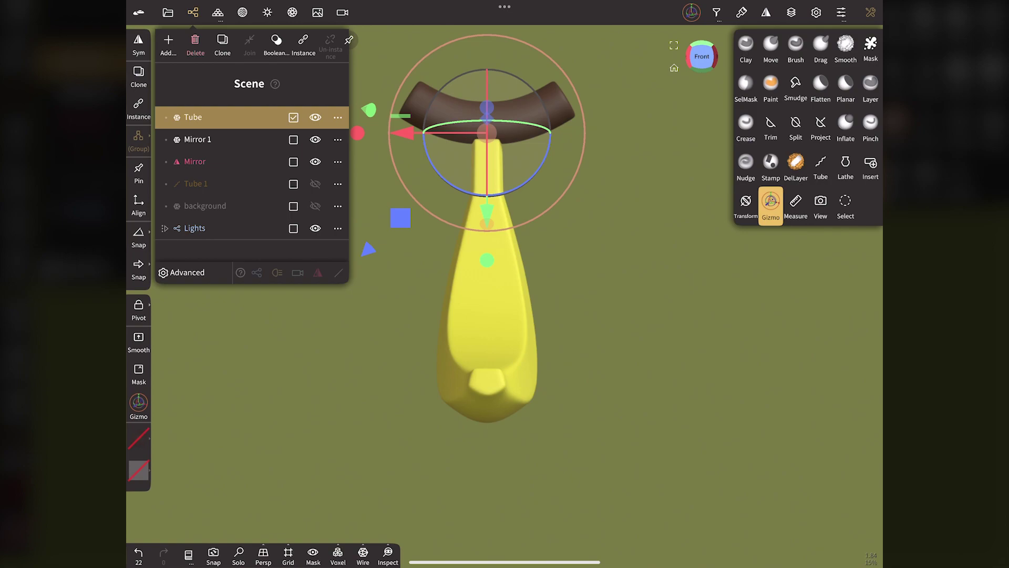
{"action": "left_click", "coordinate": [193, 12]}
{"action": "left_click", "coordinate": [690, 57]}
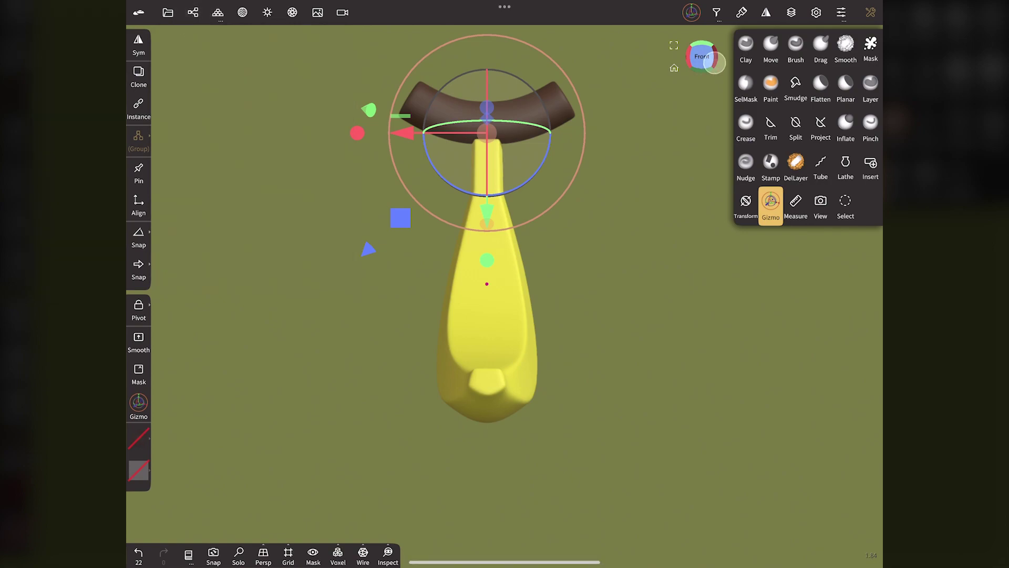
{"action": "scroll", "coordinate": [330, 391], "scroll_direction": "up", "scroll_amount": 5}
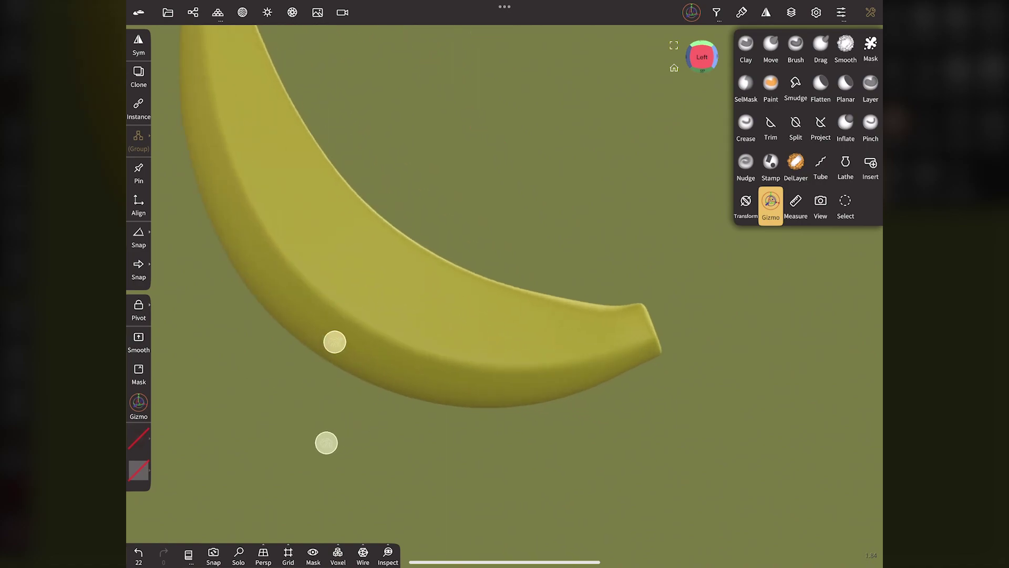
{"action": "scroll", "coordinate": [237, 392], "scroll_direction": "up", "scroll_amount": 3}
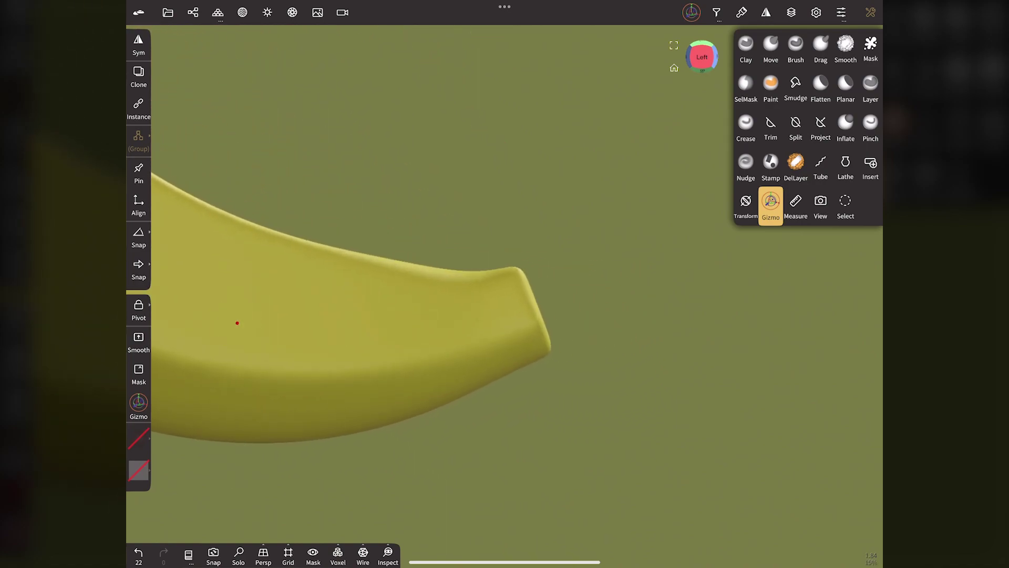
Line-mask across the banana near its tip, invert the mask and blur its edge
{"action": "left_click", "coordinate": [746, 84]}
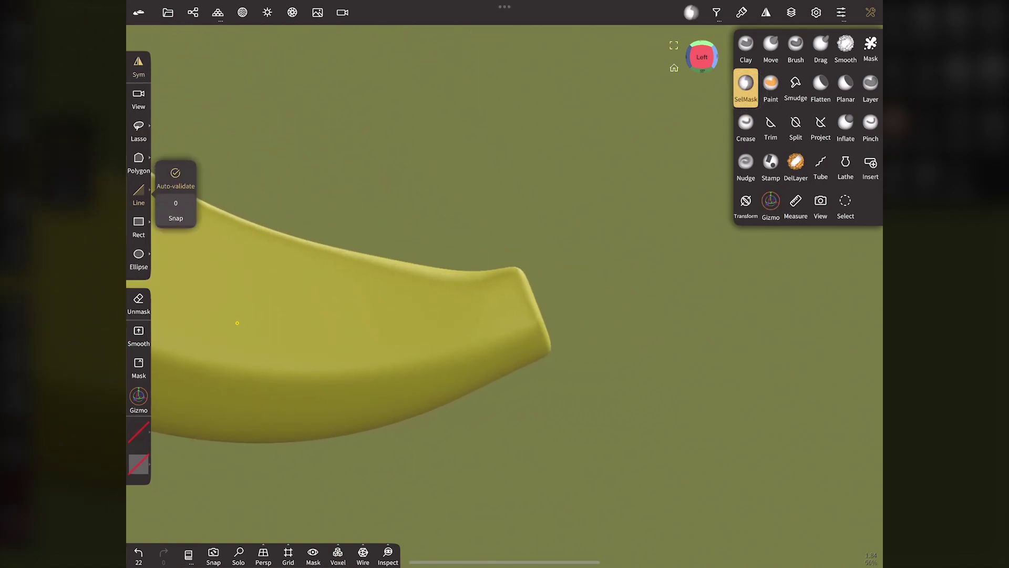
{"action": "left_click_drag", "start_coordinate": [493, 253], "coordinate": [543, 399]}
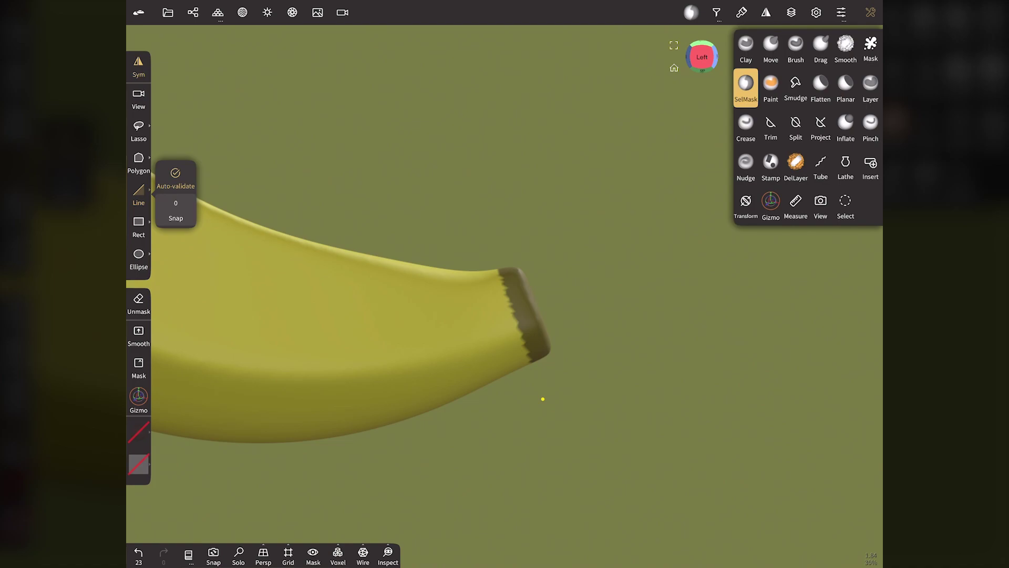
{"action": "left_click", "coordinate": [356, 158]}
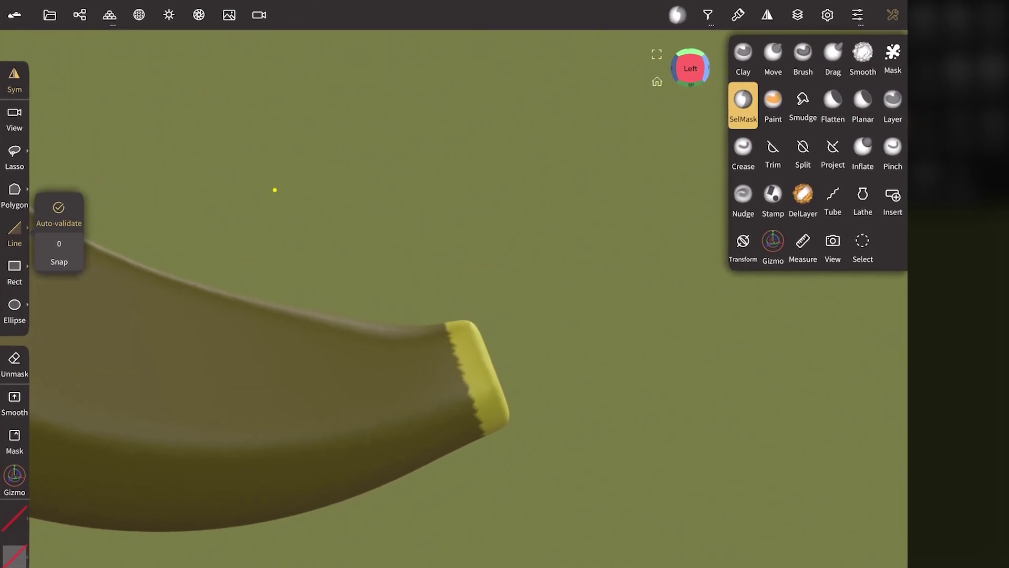
{"action": "left_click", "coordinate": [677, 15]}
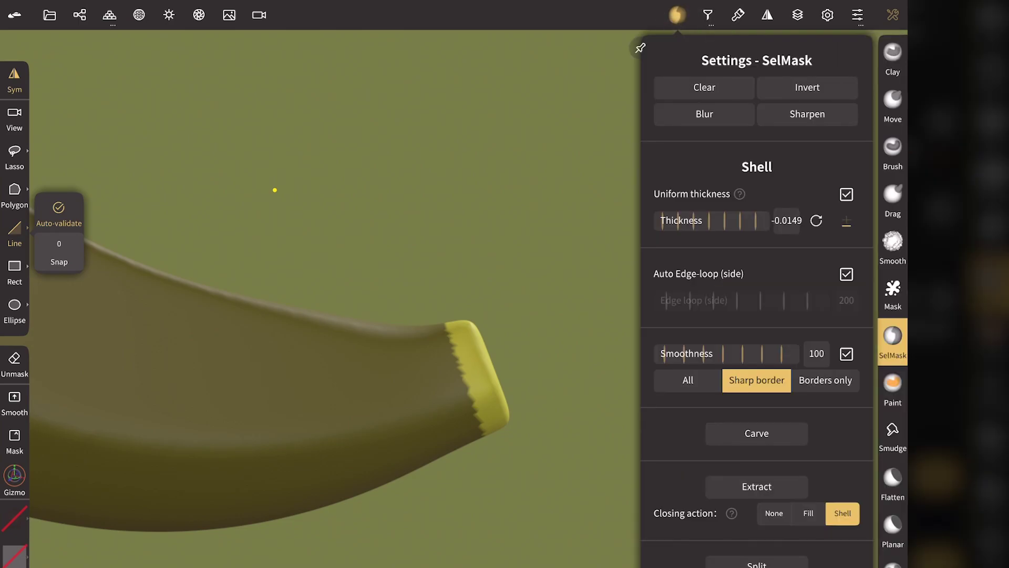
{"action": "left_click", "coordinate": [724, 115]}
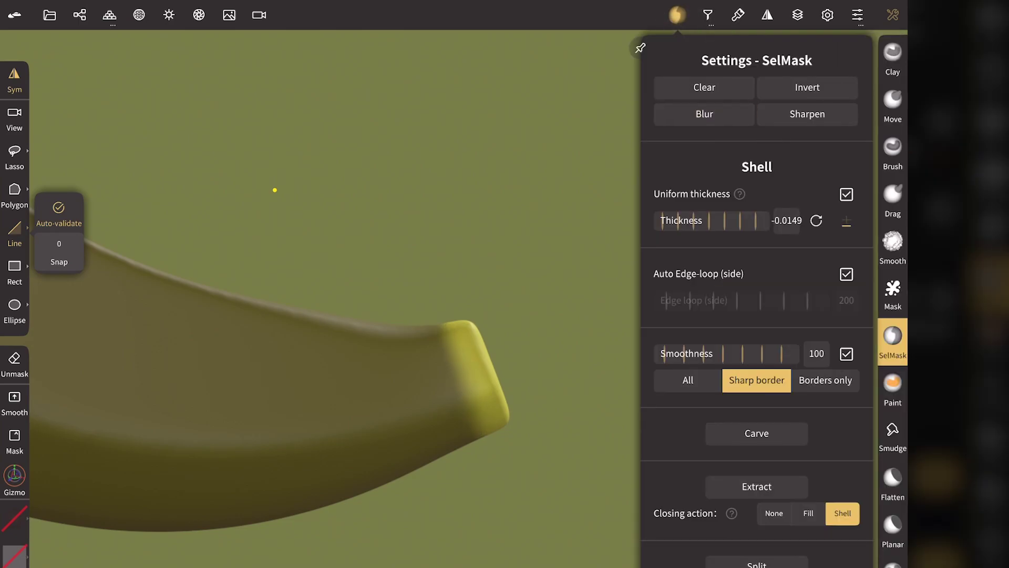
{"action": "left_click", "coordinate": [681, 26]}
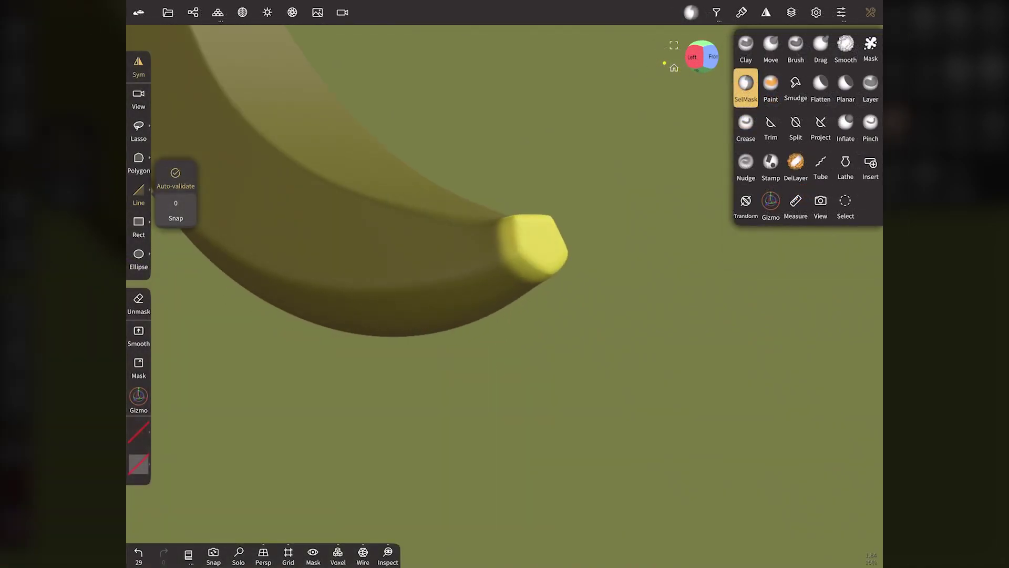
{"action": "left_click", "coordinate": [770, 86]}
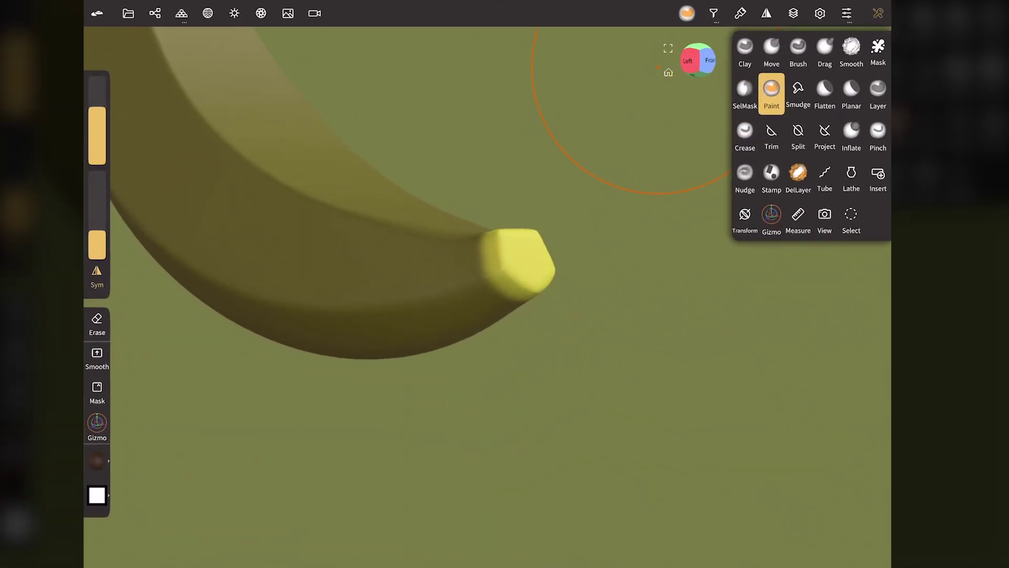
Add a new paint layer above Base and paint the banana's blunt tip dark brown
{"action": "left_click", "coordinate": [791, 12]}
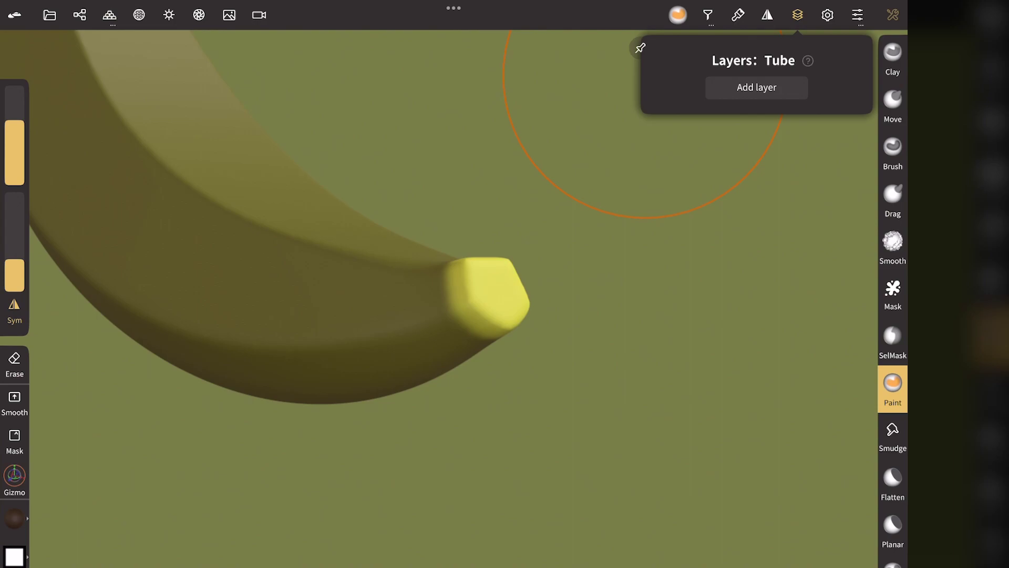
{"action": "left_click", "coordinate": [757, 87]}
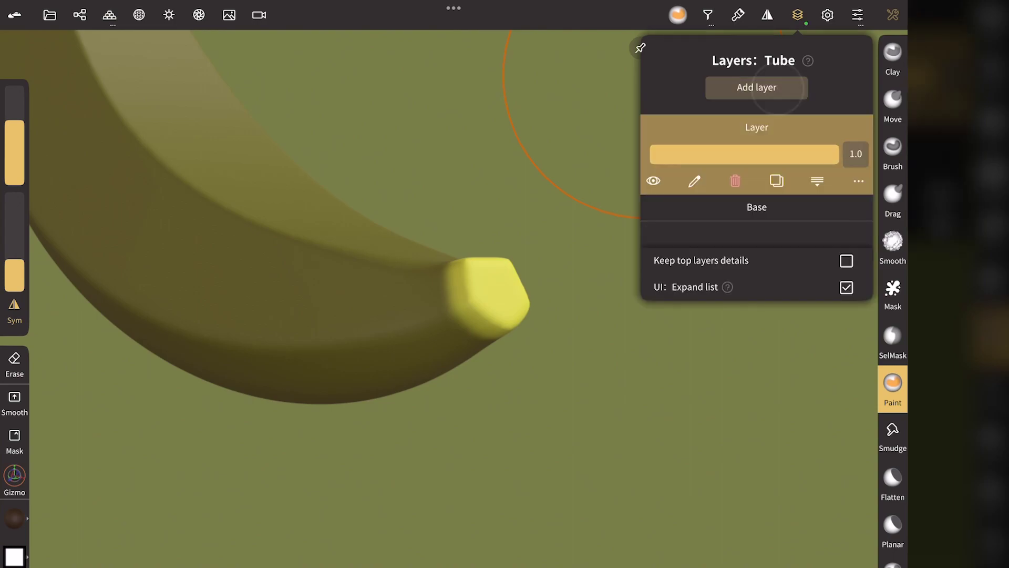
{"action": "left_click", "coordinate": [797, 15]}
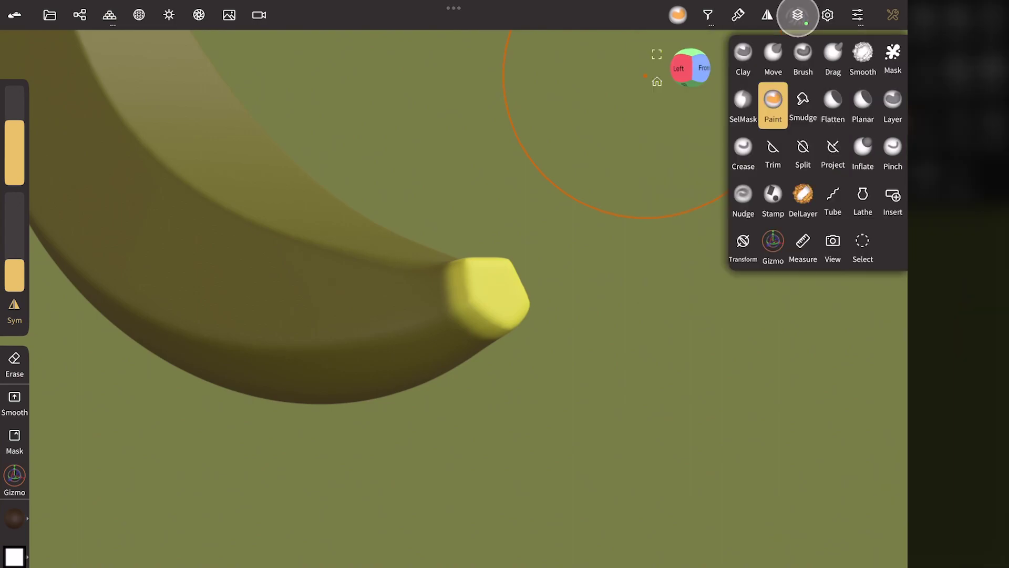
{"action": "mouse_move", "coordinate": [462, 278]}
{"action": "left_mouse_down"}
{"action": "mouse_move", "coordinate": [478, 262]}
{"action": "mouse_move", "coordinate": [492, 265]}
{"action": "left_mouse_up"}
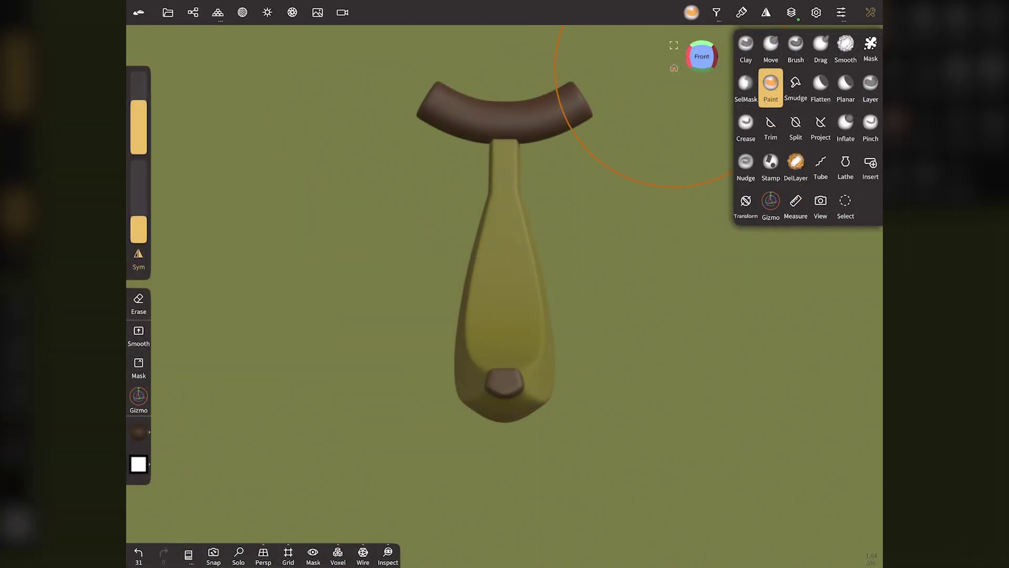
{"action": "left_click", "coordinate": [675, 66]}
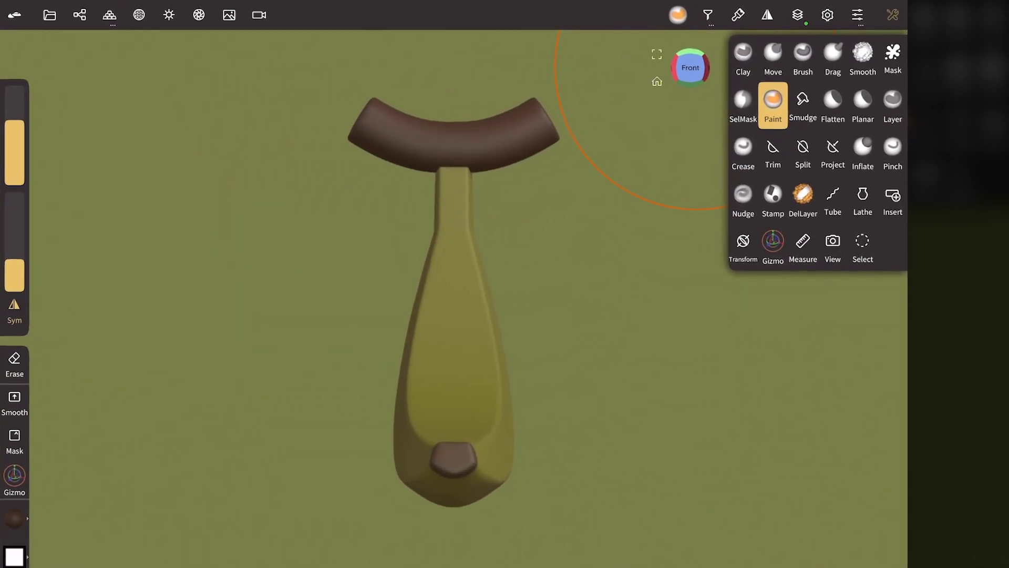
{"action": "left_click", "coordinate": [743, 104]}
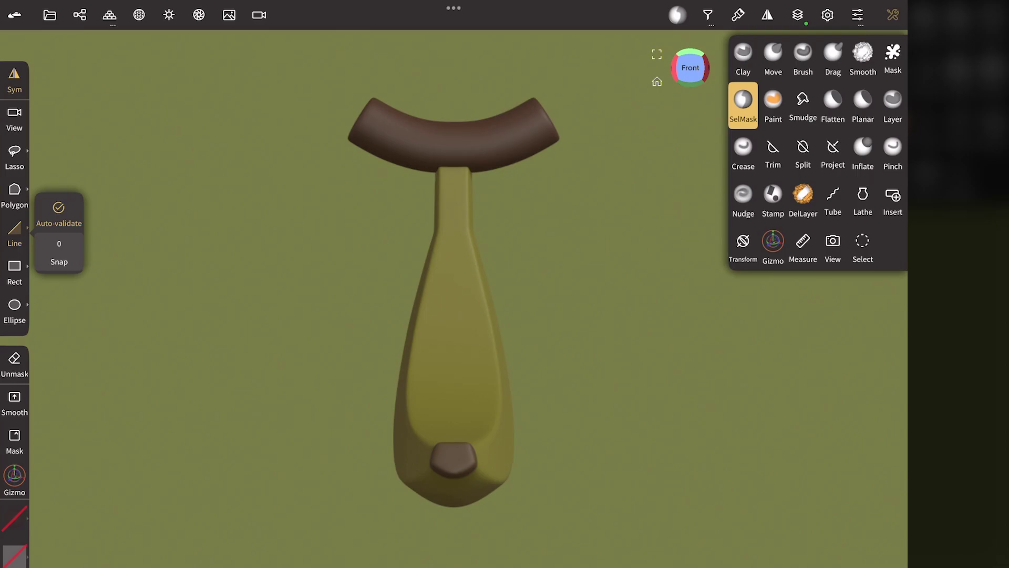
Clear the mask and check the brown tip layer by toggling its visibility
{"action": "left_click", "coordinate": [743, 104]}
{"action": "left_click", "coordinate": [704, 87]}
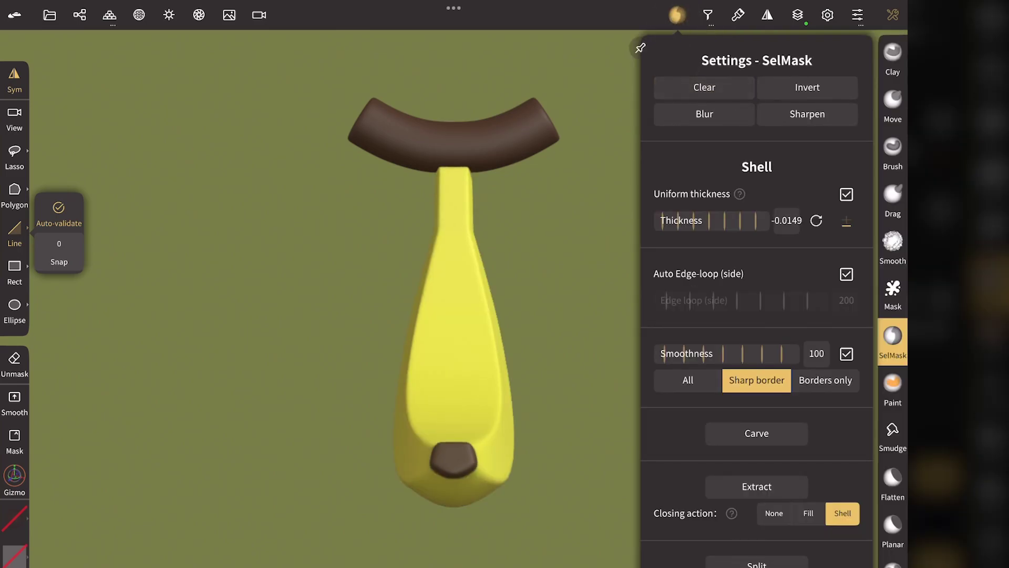
{"action": "left_click", "coordinate": [681, 23]}
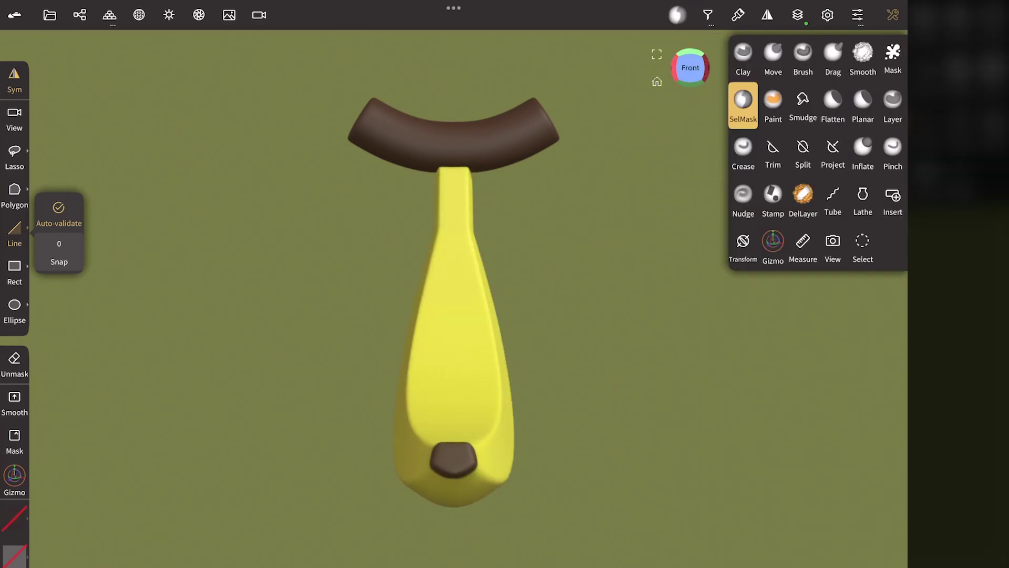
{"action": "left_click_drag", "start_coordinate": [690, 67], "coordinate": [658, 62]}
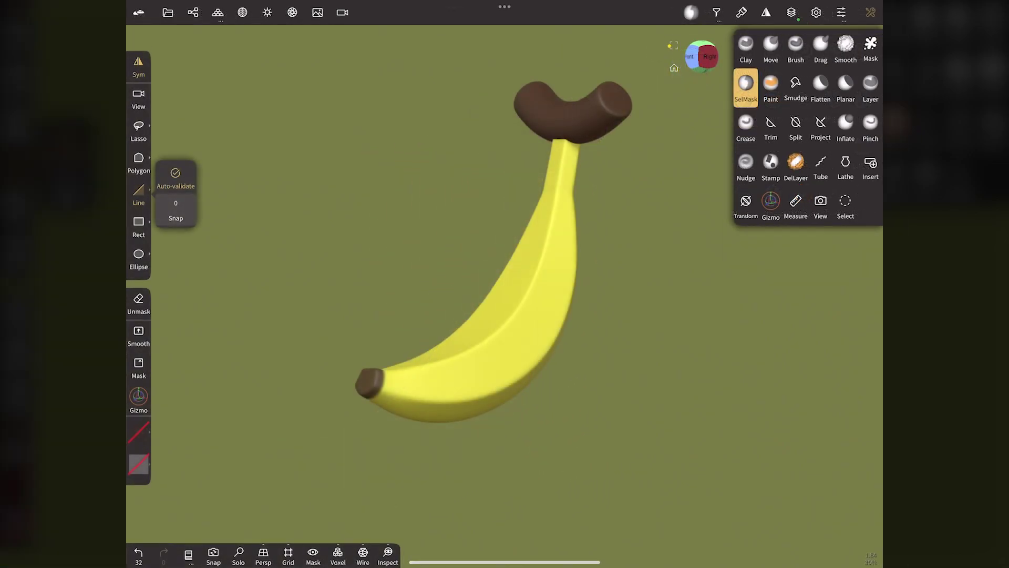
{"action": "left_click", "coordinate": [791, 12]}
{"action": "mouse_move", "coordinate": [808, 129]}
{"action": "left_mouse_down"}
{"action": "mouse_move", "coordinate": [720, 128]}
{"action": "mouse_move", "coordinate": [818, 128]}
{"action": "mouse_move", "coordinate": [698, 128]}
{"action": "mouse_move", "coordinate": [846, 139]}
{"action": "left_mouse_up"}
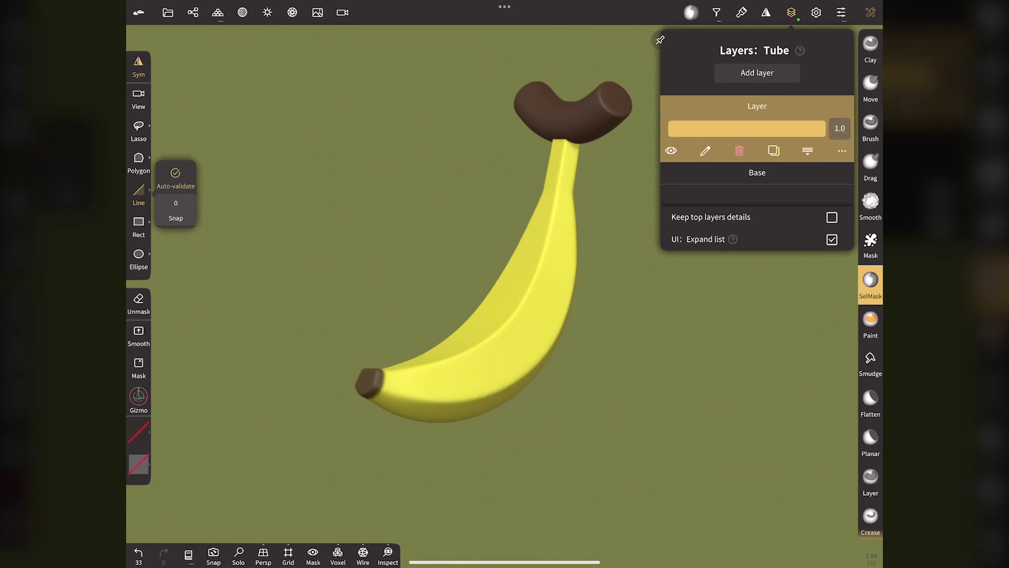
{"action": "left_click", "coordinate": [673, 152]}
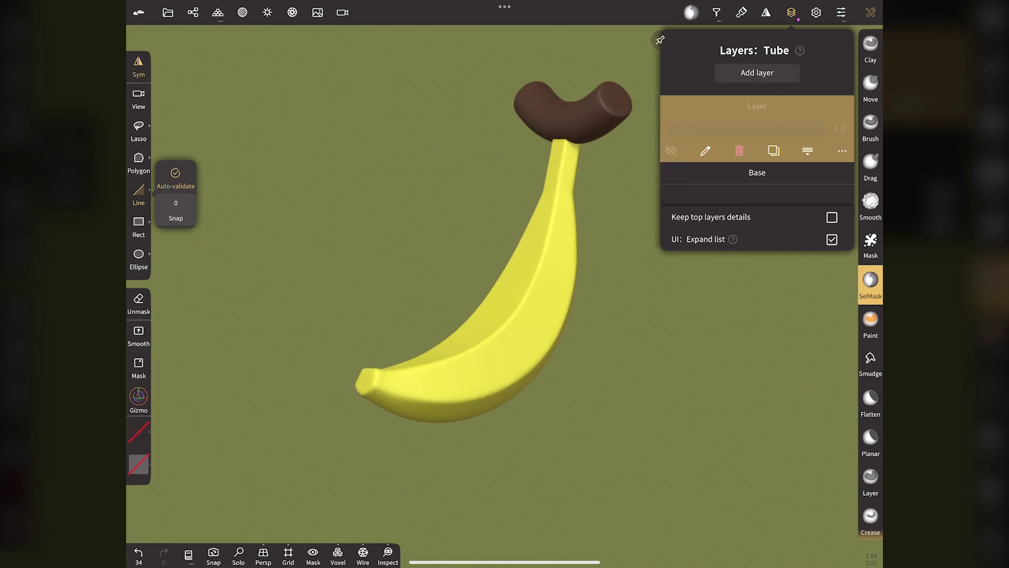
{"action": "left_click", "coordinate": [671, 151]}
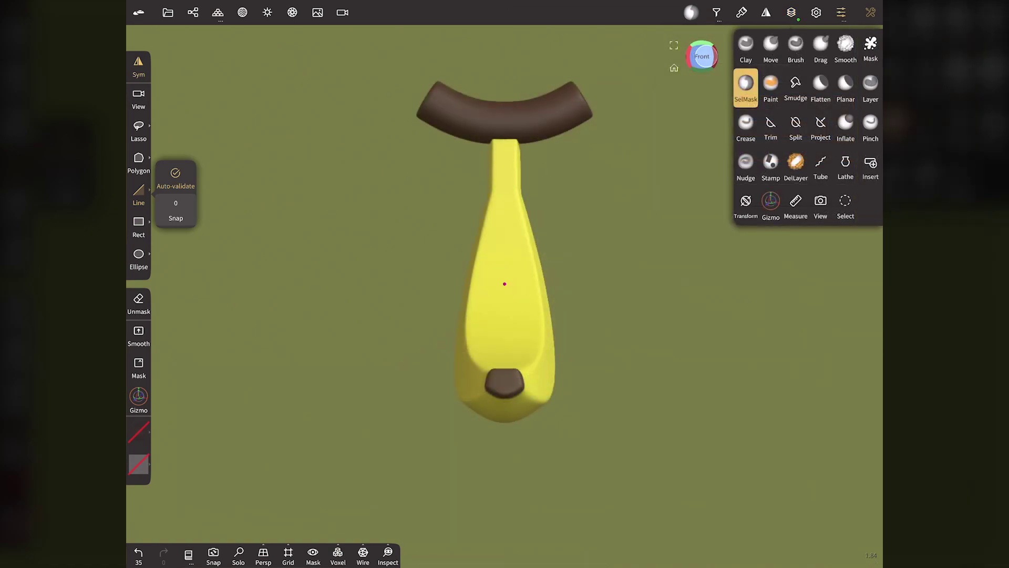
Line-mask the stem below the crown and blur the mask edge twice
{"action": "left_click_drag", "start_coordinate": [504, 284], "coordinate": [609, 284]}
{"action": "scroll", "coordinate": [349, 166], "scroll_direction": "up", "scroll_amount": 5}
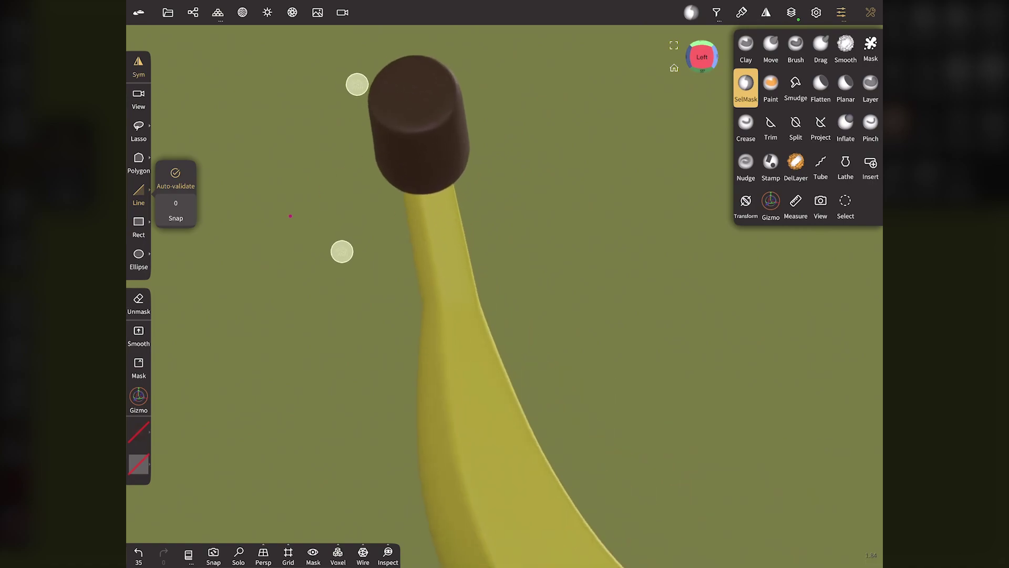
{"action": "scroll", "coordinate": [344, 167], "scroll_direction": "up", "scroll_amount": 3}
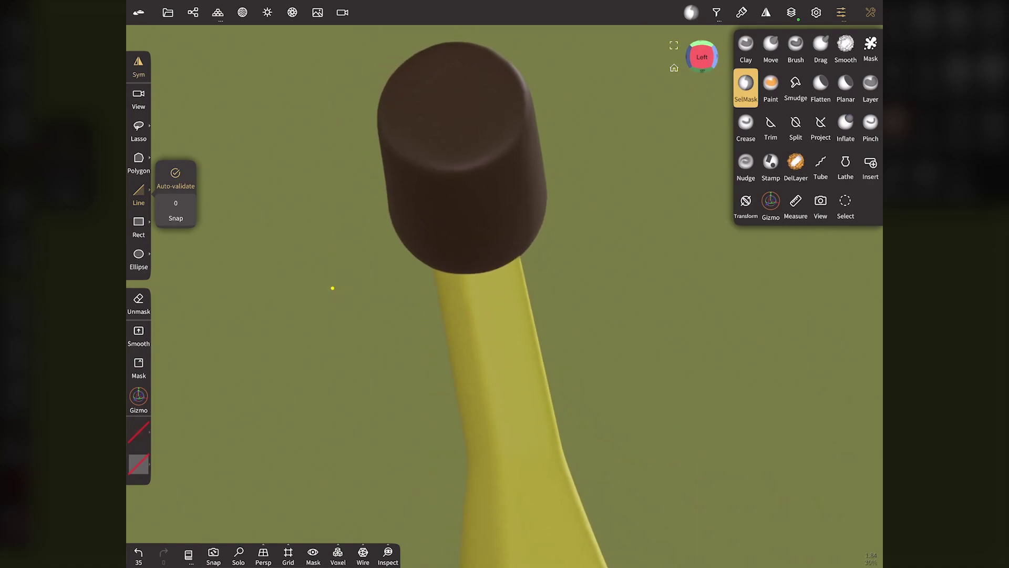
{"action": "left_click_drag", "start_coordinate": [414, 310], "coordinate": [579, 279]}
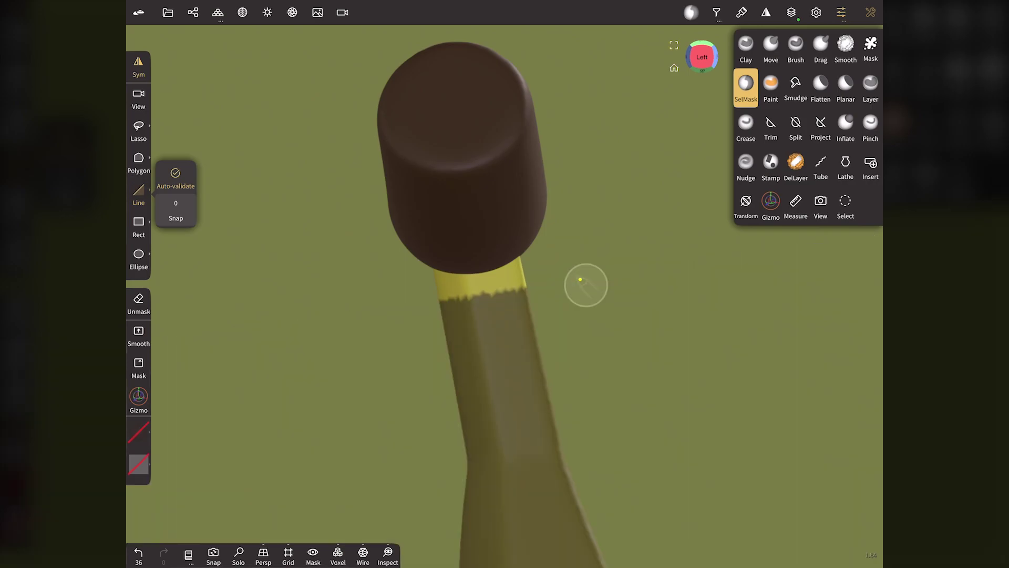
{"action": "left_click_drag", "start_coordinate": [579, 279], "coordinate": [581, 279]}
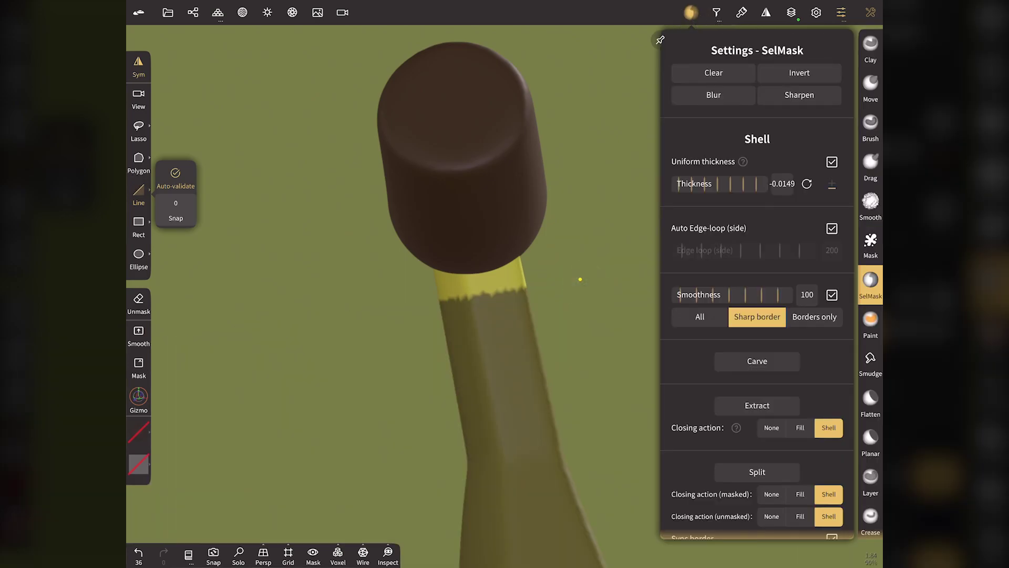
{"action": "left_click", "coordinate": [721, 98]}
{"action": "left_click", "coordinate": [720, 97]}
{"action": "left_click", "coordinate": [721, 99]}
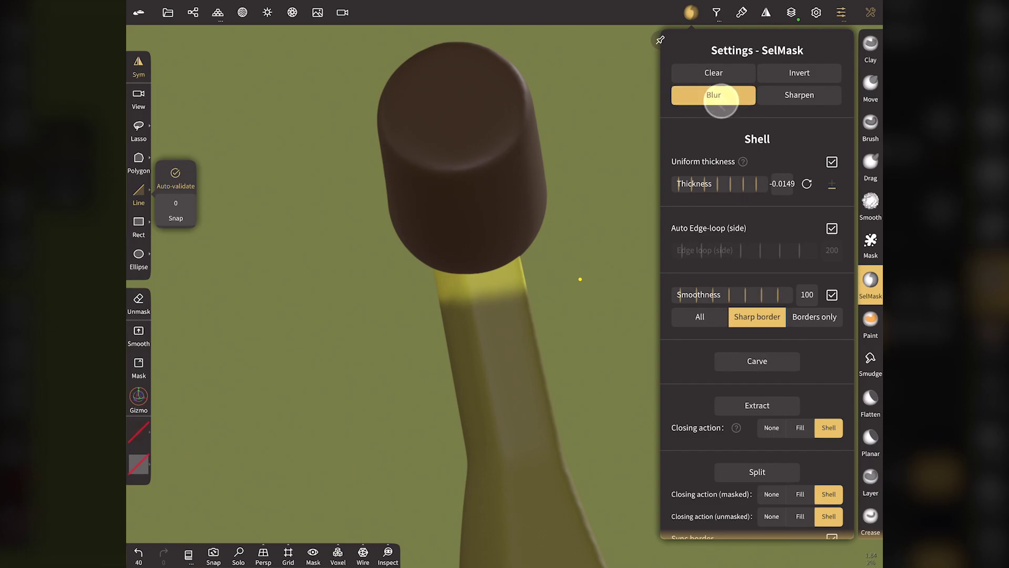
{"action": "left_click", "coordinate": [692, 12]}
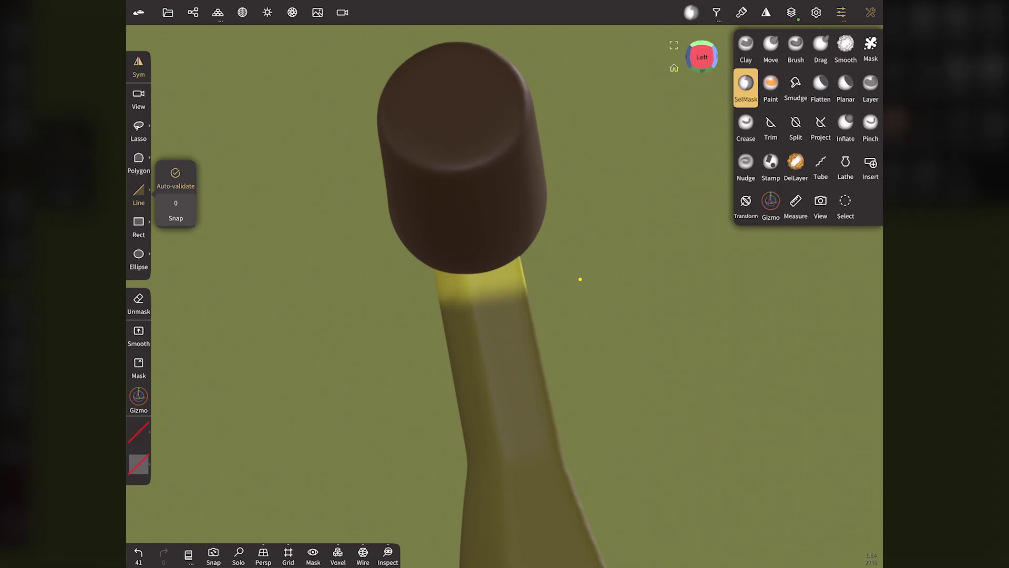
Add a new paint layer to the stem
{"action": "left_click_drag", "start_coordinate": [581, 279], "coordinate": [681, 61]}
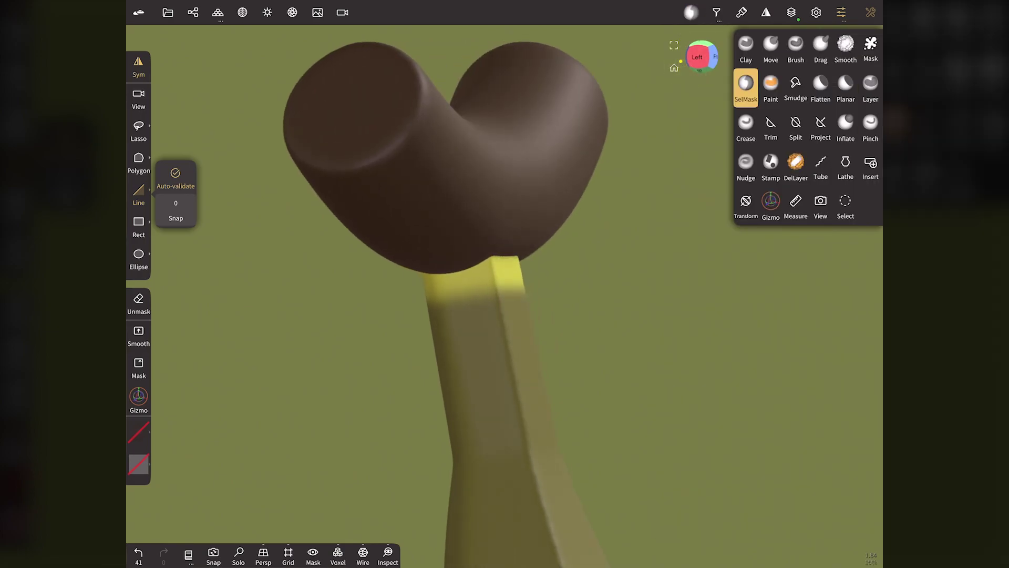
{"action": "left_click", "coordinate": [792, 14]}
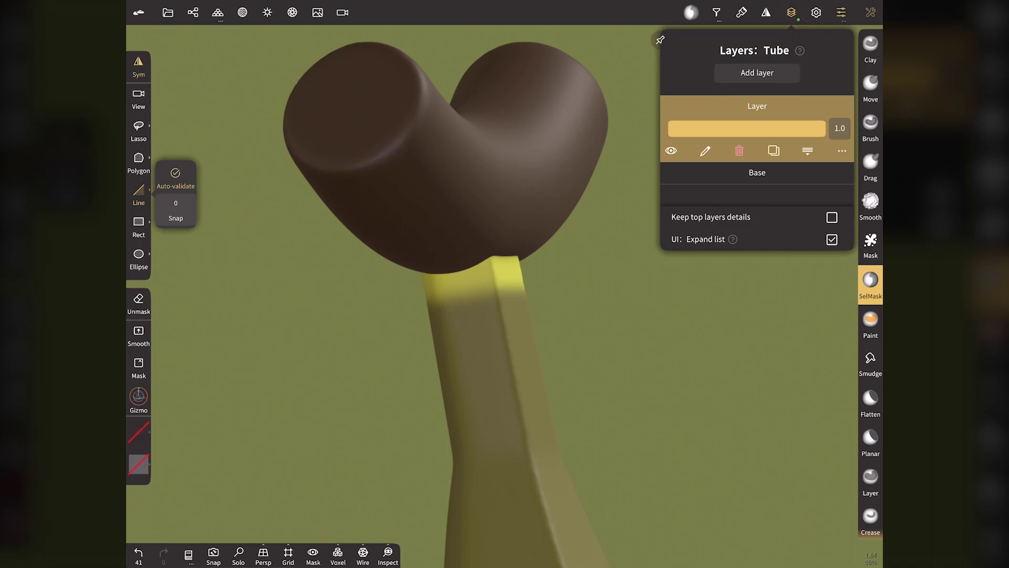
{"action": "left_click", "coordinate": [757, 72]}
{"action": "left_click", "coordinate": [792, 14]}
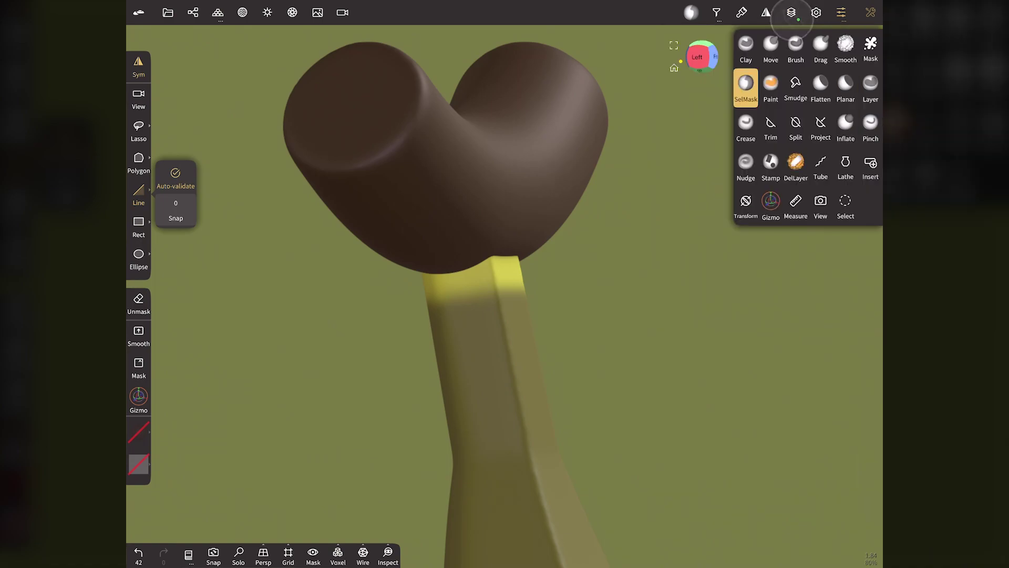
{"action": "left_click", "coordinate": [771, 84]}
Paint the unmasked top of the stem brown where it meets the crown
{"action": "mouse_move", "coordinate": [452, 281]}
{"action": "left_mouse_down"}
{"action": "mouse_move", "coordinate": [493, 305]}
{"action": "mouse_move", "coordinate": [461, 424]}
{"action": "left_mouse_up"}
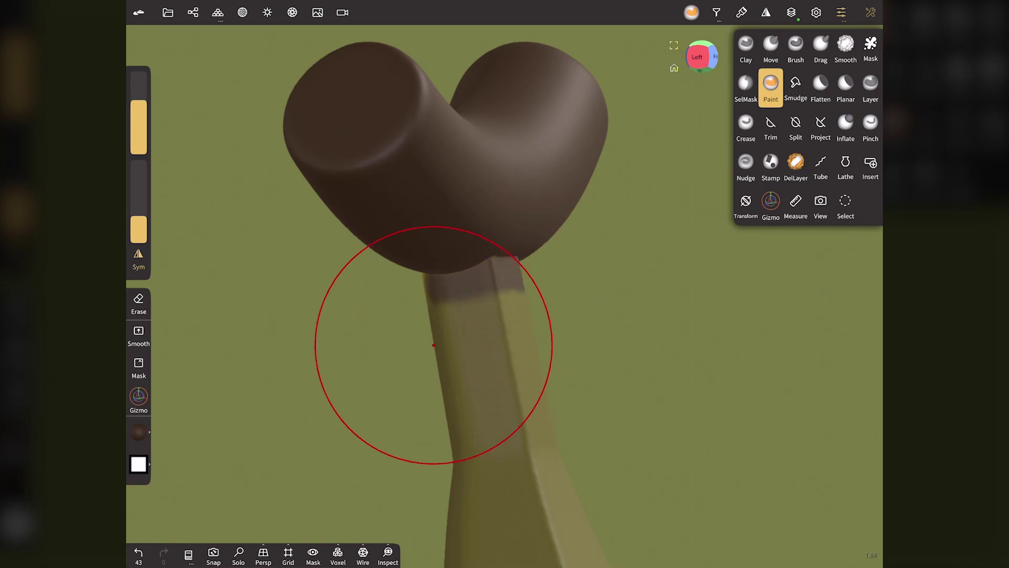
{"action": "middle_click_drag", "start_coordinate": [461, 424], "coordinate": [397, 246]}
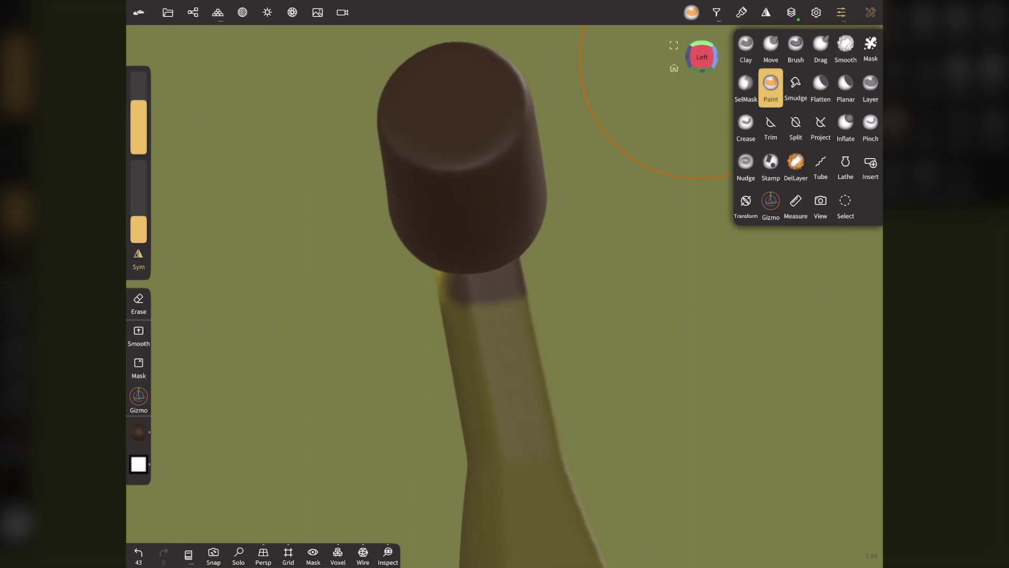
{"action": "left_click_drag", "start_coordinate": [398, 246], "coordinate": [424, 238]}
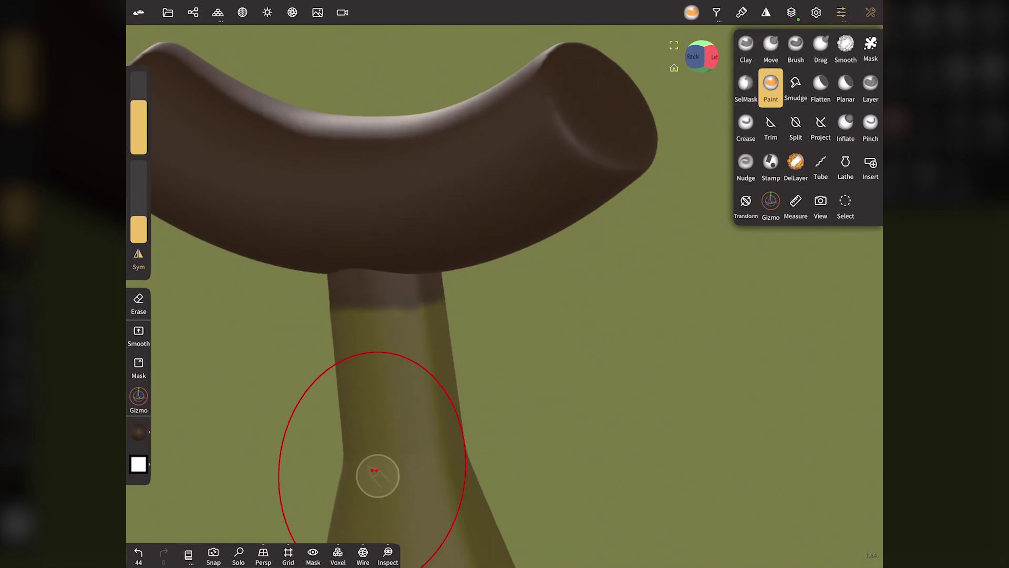
Gently smooth the banana's neck at reduced strength, then check Layer 1's visibility
{"action": "left_click", "coordinate": [846, 47]}
{"action": "scroll", "coordinate": [400, 294], "scroll_direction": "down", "scroll_amount": 3}
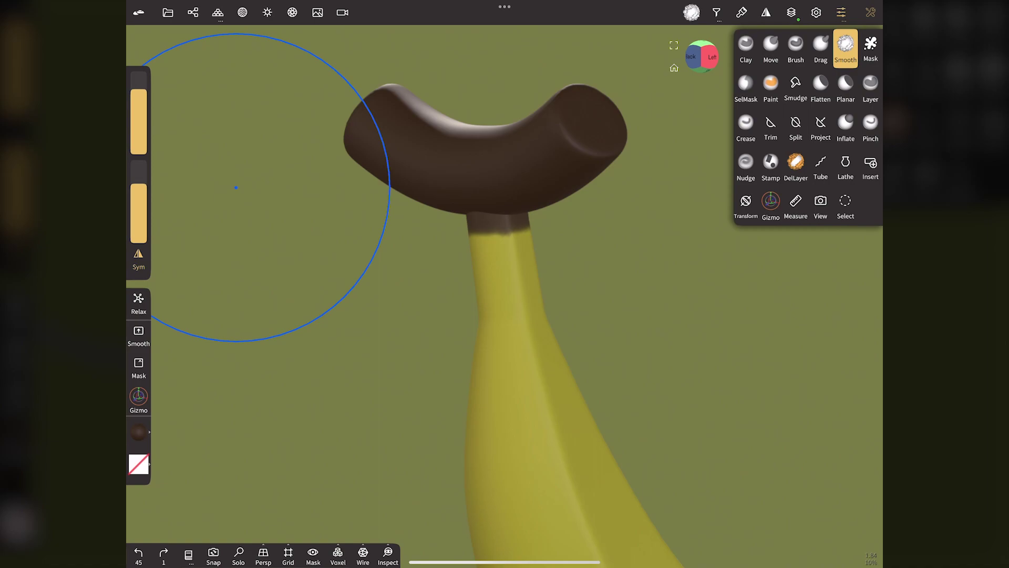
{"action": "left_click_drag", "start_coordinate": [138, 200], "coordinate": [139, 221]}
{"action": "left_click", "coordinate": [513, 304]}
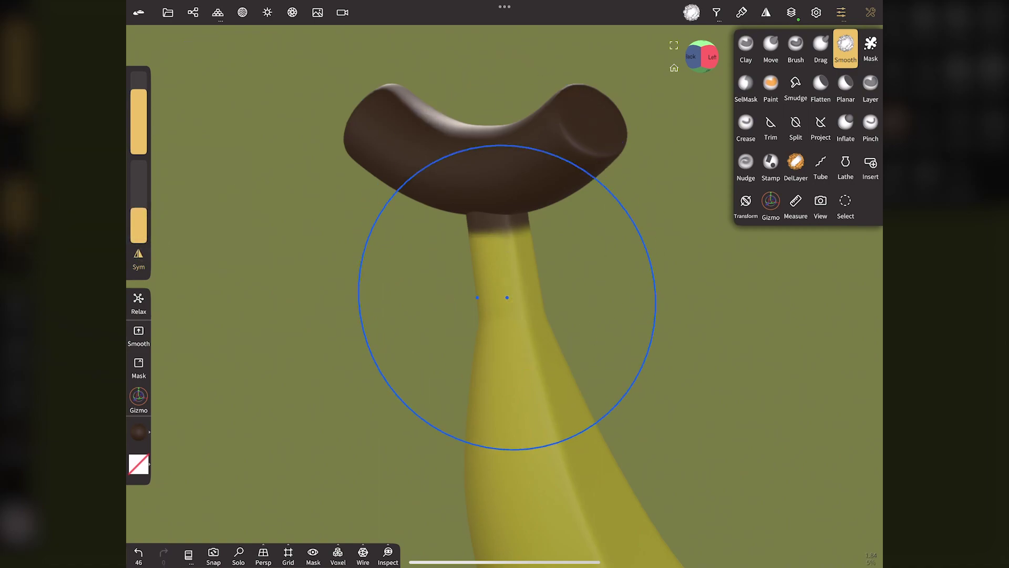
{"action": "left_click_drag", "start_coordinate": [507, 297], "coordinate": [665, 62]}
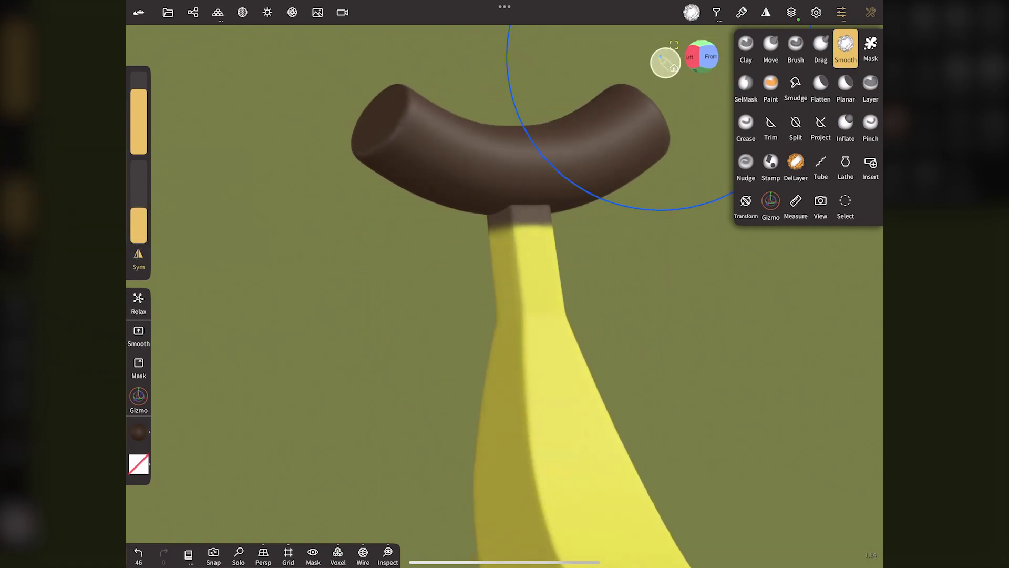
{"action": "left_click", "coordinate": [710, 56]}
{"action": "left_click_drag", "start_coordinate": [599, 284], "coordinate": [624, 284]}
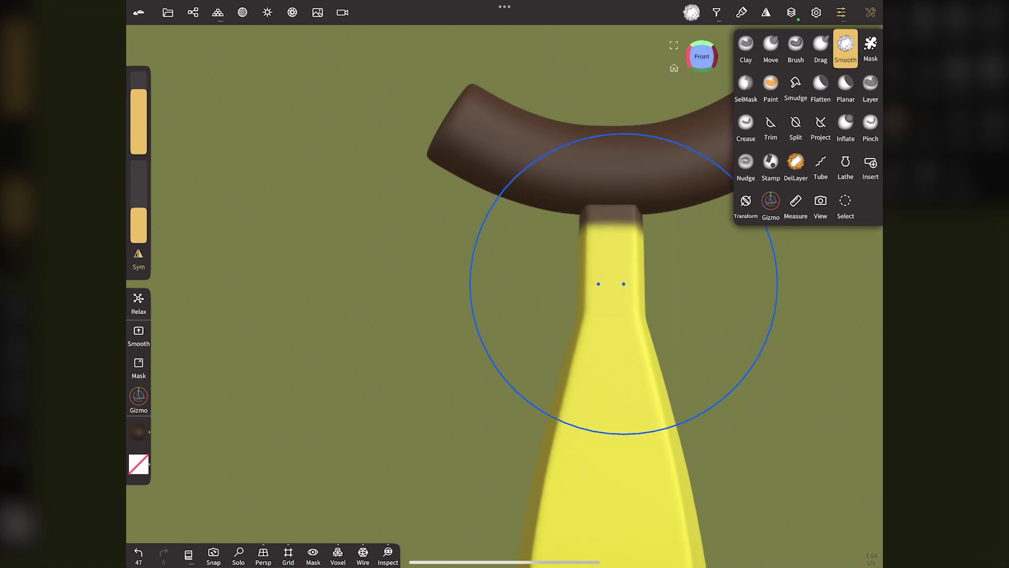
{"action": "left_click", "coordinate": [674, 45]}
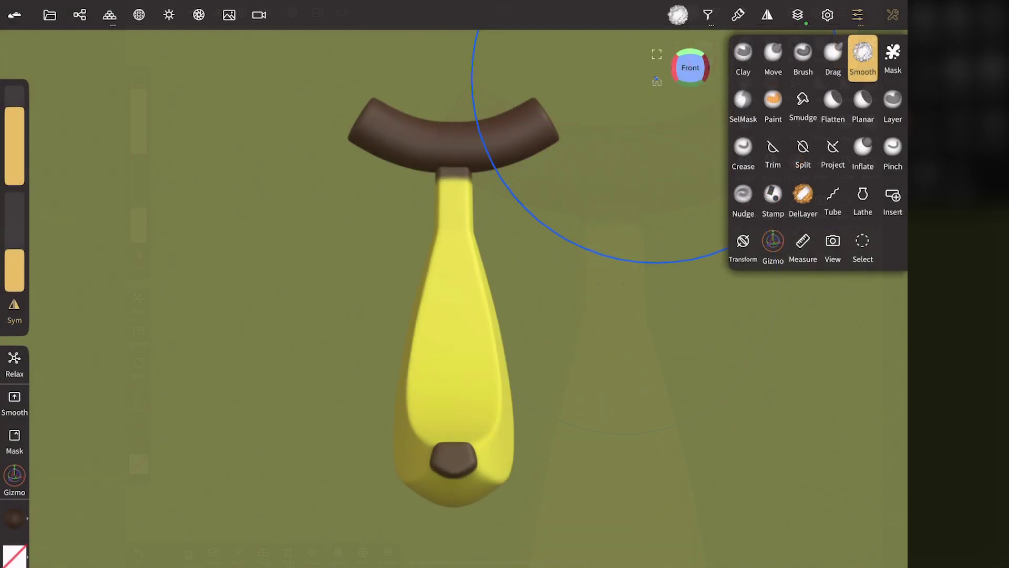
{"action": "left_click", "coordinate": [791, 12]}
{"action": "left_click", "coordinate": [674, 148]}
{"action": "left_click", "coordinate": [654, 180]}
{"action": "left_click", "coordinate": [653, 180]}
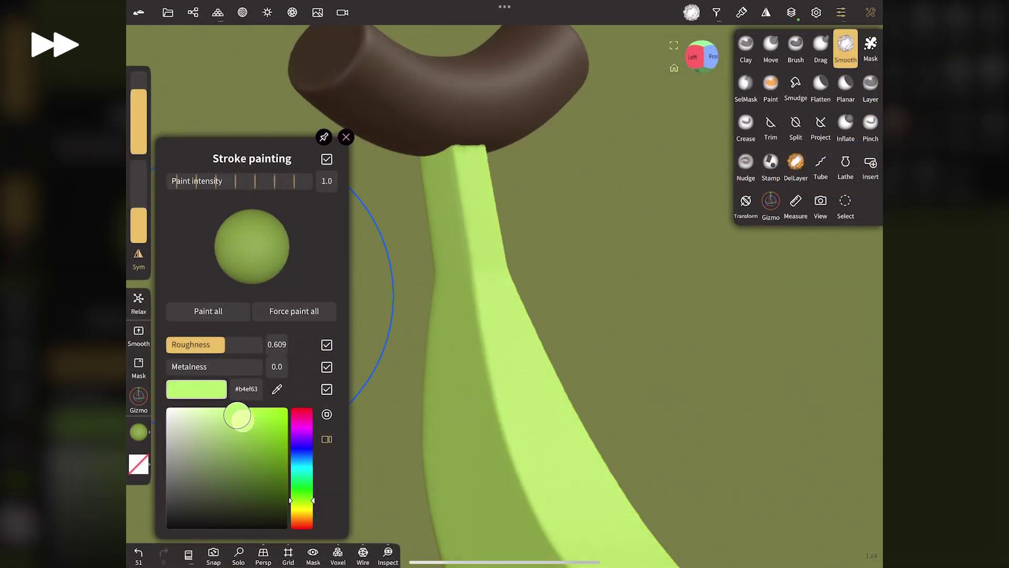
Set the paint colour to a yellowish green
{"action": "left_click_drag", "start_coordinate": [237, 416], "coordinate": [244, 438]}
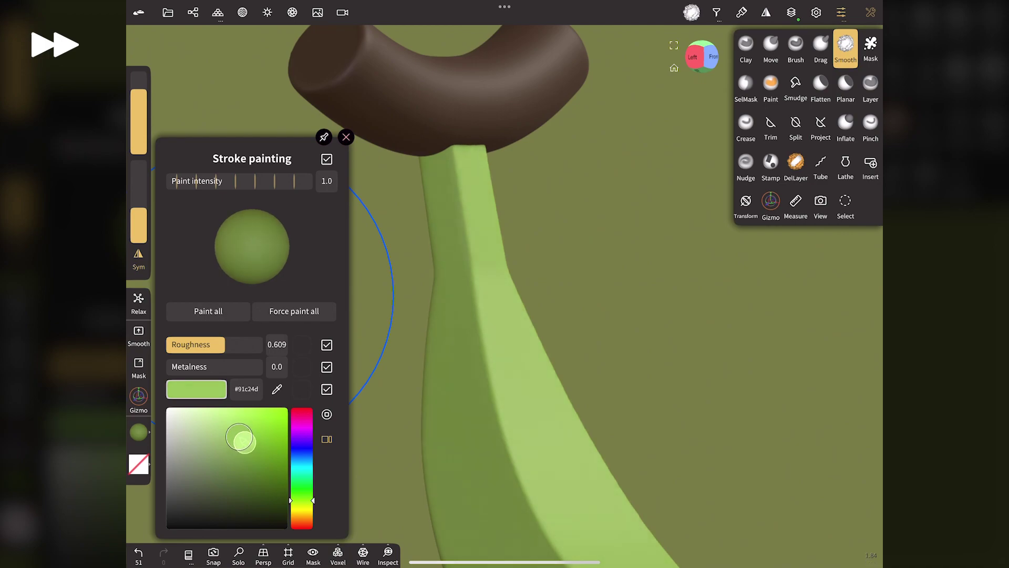
{"action": "left_click_drag", "start_coordinate": [302, 501], "coordinate": [302, 505]}
{"action": "left_click_drag", "start_coordinate": [241, 439], "coordinate": [252, 440]}
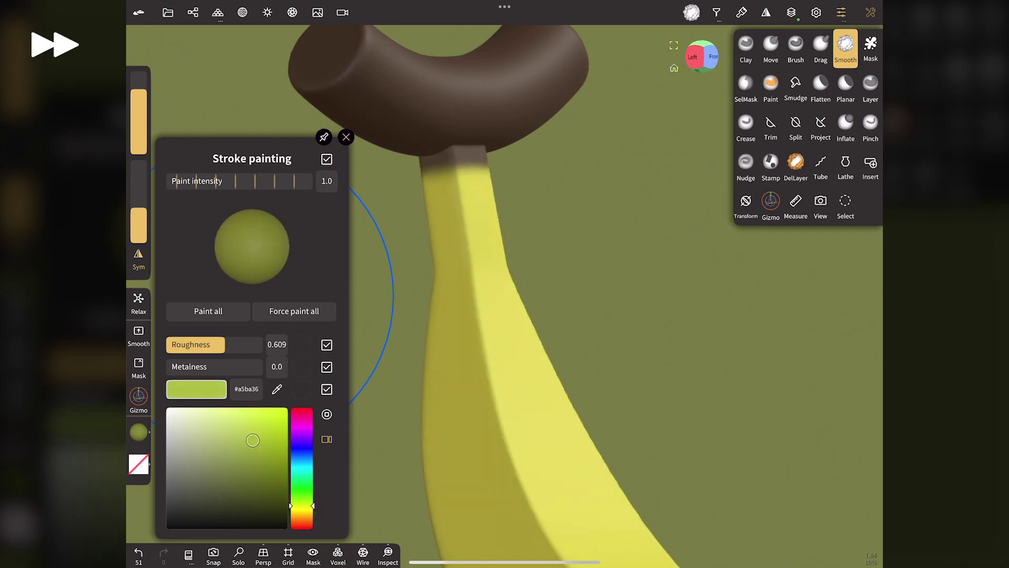
{"action": "left_click_drag", "start_coordinate": [301, 505], "coordinate": [302, 501]}
{"action": "left_click", "coordinate": [346, 137]}
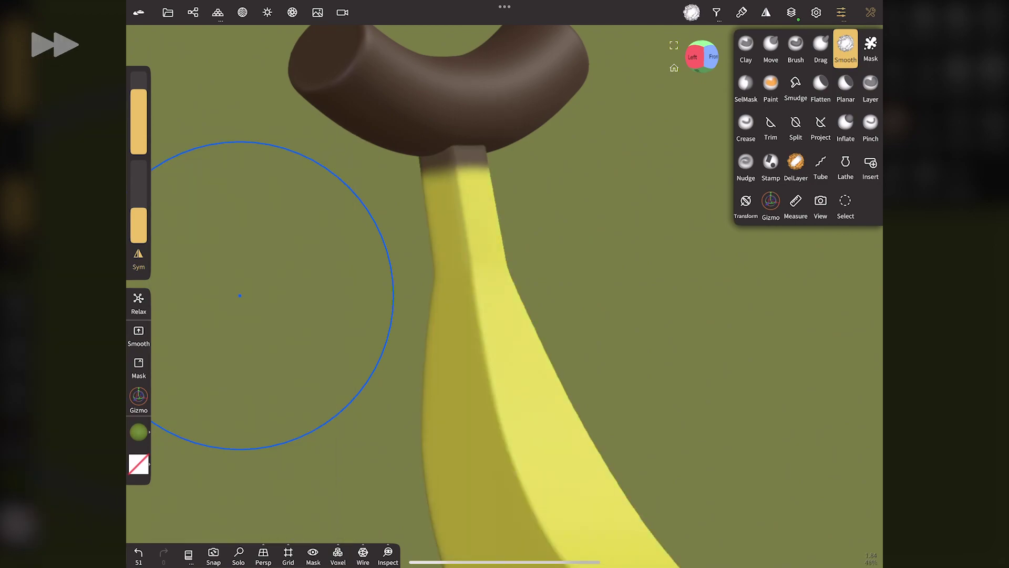
Add Layer 2 and try painting green on the upper stem, undoing the stroke
{"action": "left_click", "coordinate": [792, 12]}
{"action": "left_click", "coordinate": [757, 72]}
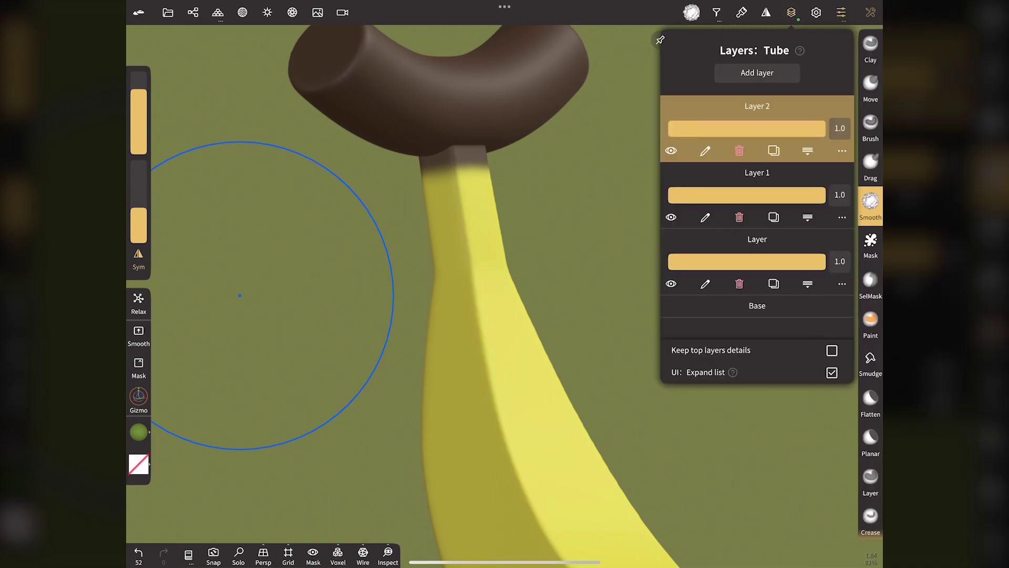
{"action": "left_click", "coordinate": [791, 12]}
{"action": "left_click", "coordinate": [771, 87]}
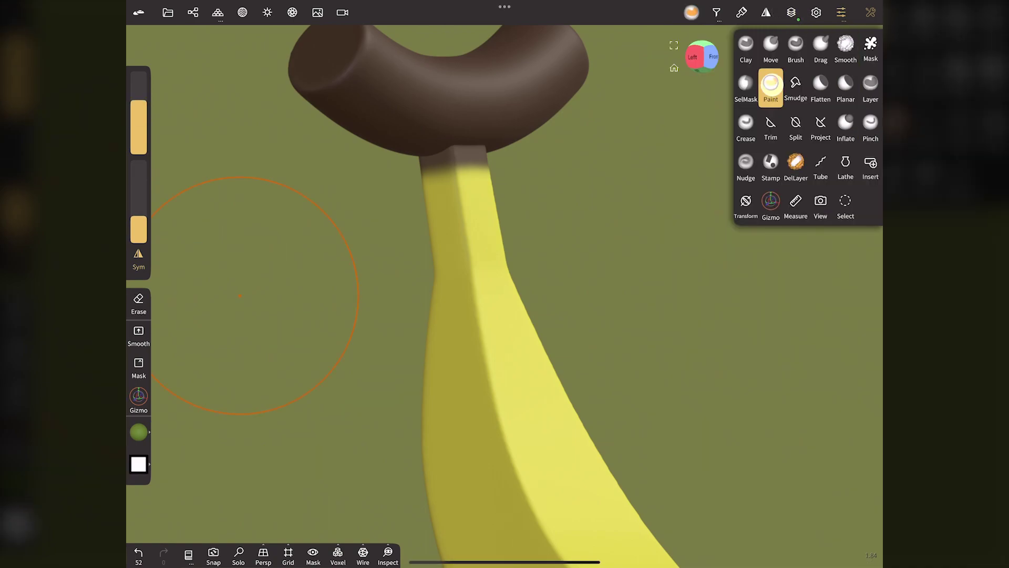
{"action": "left_click_drag", "start_coordinate": [451, 204], "coordinate": [446, 256]}
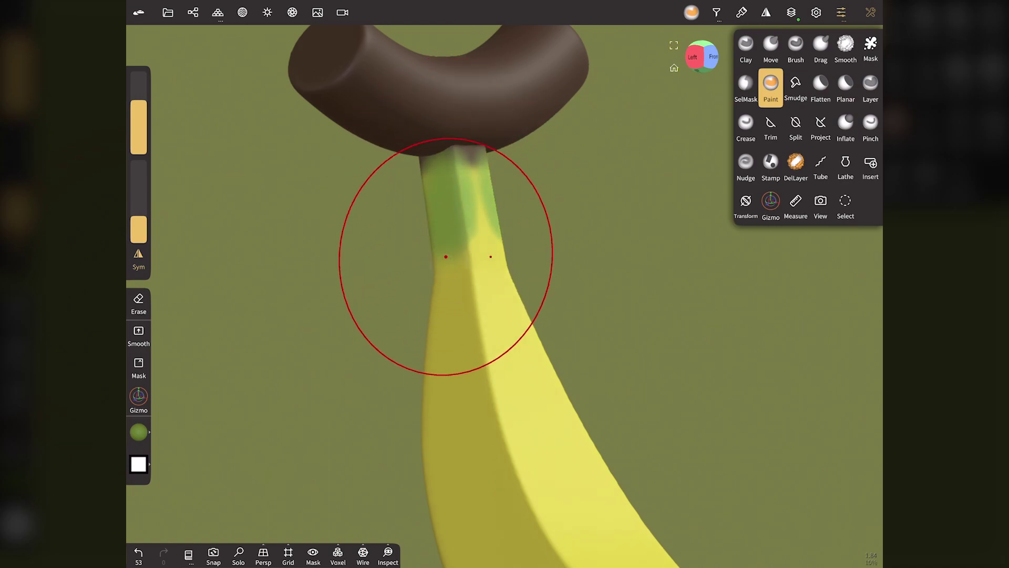
{"action": "key", "text": "ctrl+z"}
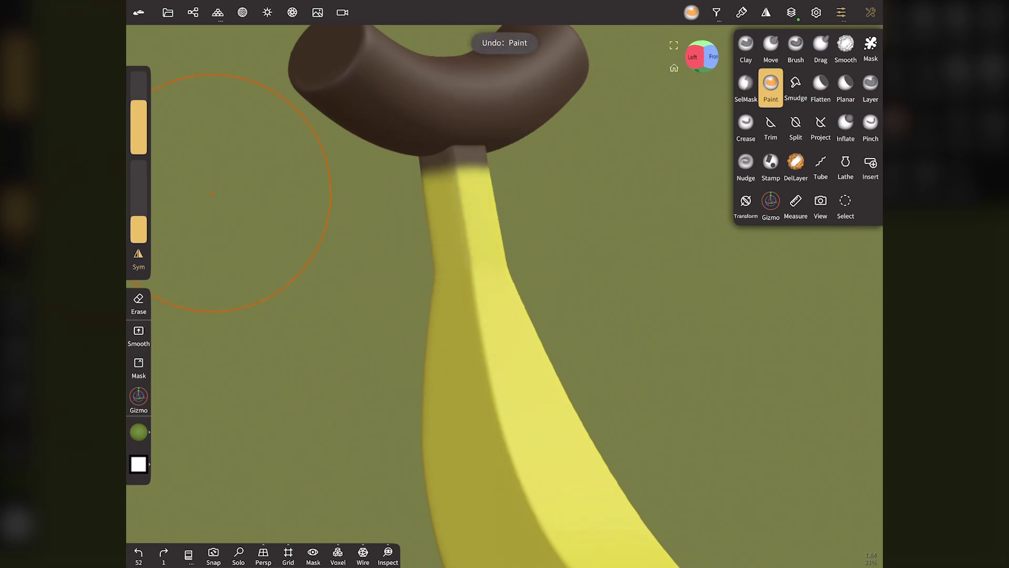
Move Layer 2 below Layer 1 and repaint the upper stem green from front and back
{"action": "left_click", "coordinate": [791, 12]}
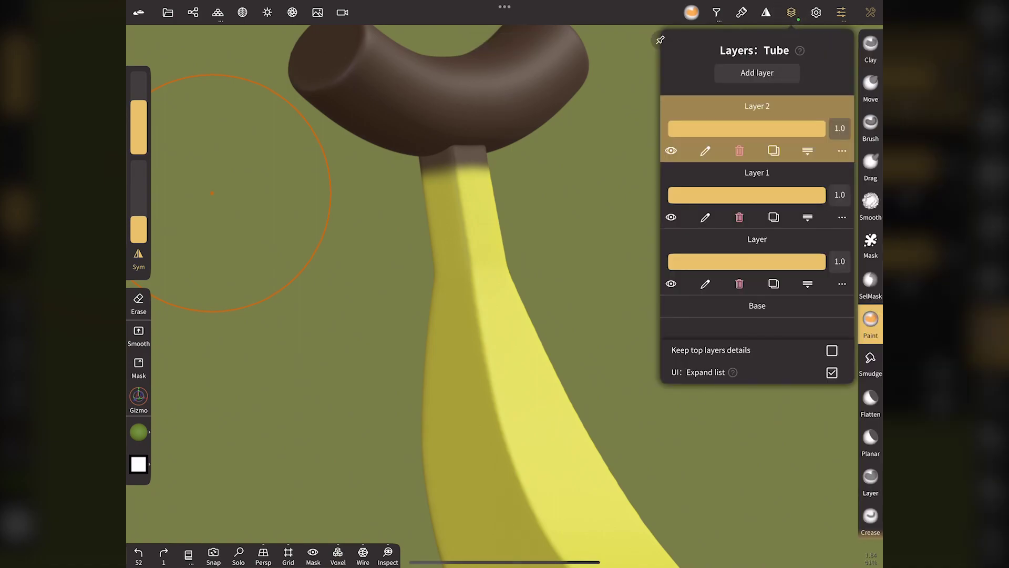
{"action": "left_click_drag", "start_coordinate": [804, 108], "coordinate": [797, 179]}
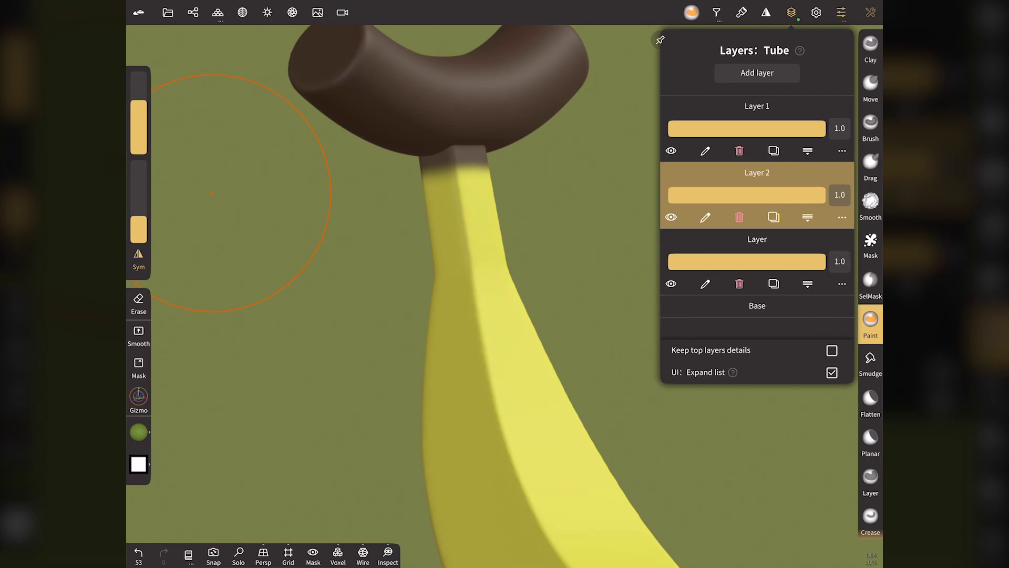
{"action": "left_click", "coordinate": [791, 12]}
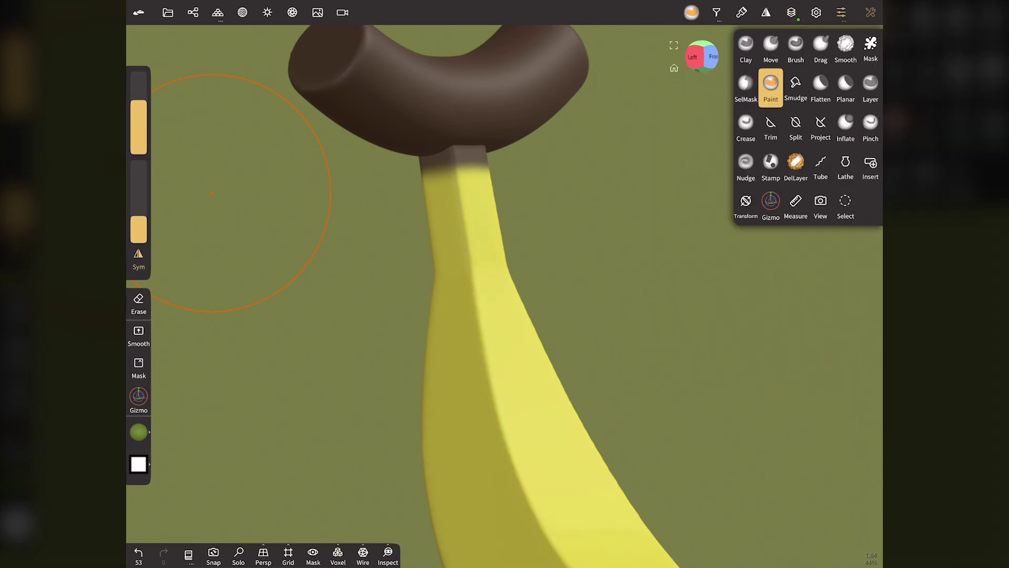
{"action": "left_click_drag", "start_coordinate": [451, 205], "coordinate": [466, 236]}
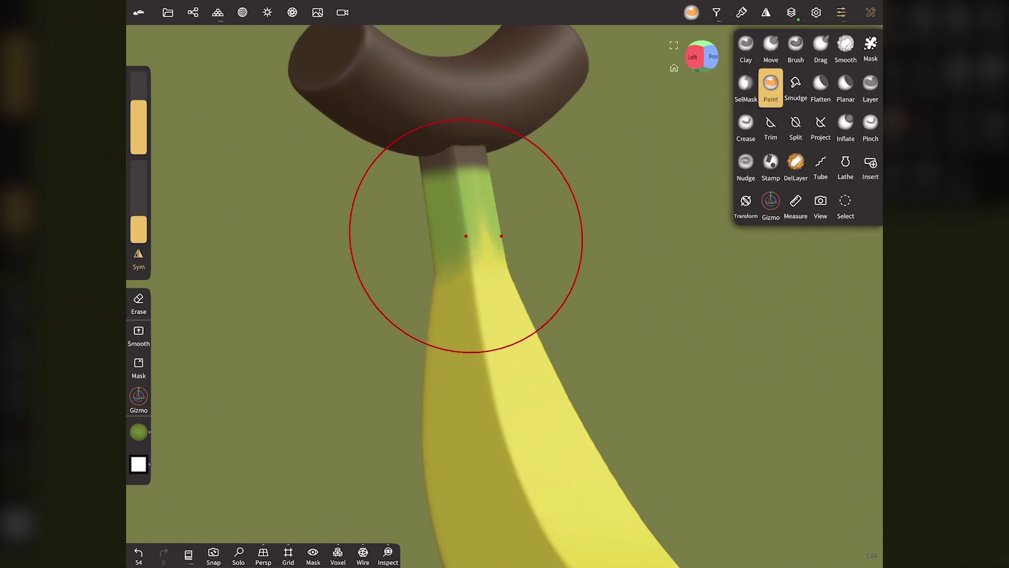
{"action": "mouse_move", "coordinate": [467, 236]}
{"action": "left_mouse_down"}
{"action": "mouse_move", "coordinate": [534, 293]}
{"action": "mouse_move", "coordinate": [273, 353]}
{"action": "left_mouse_up"}
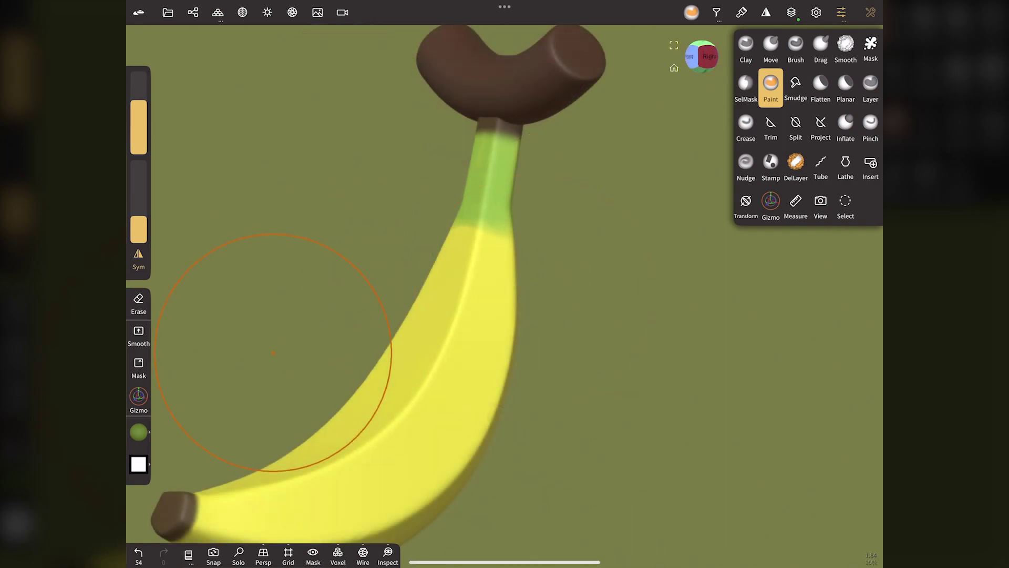
{"action": "key", "text": "ctrl+z"}
{"action": "left_click_drag", "start_coordinate": [502, 152], "coordinate": [491, 181]}
{"action": "left_click", "coordinate": [692, 59]}
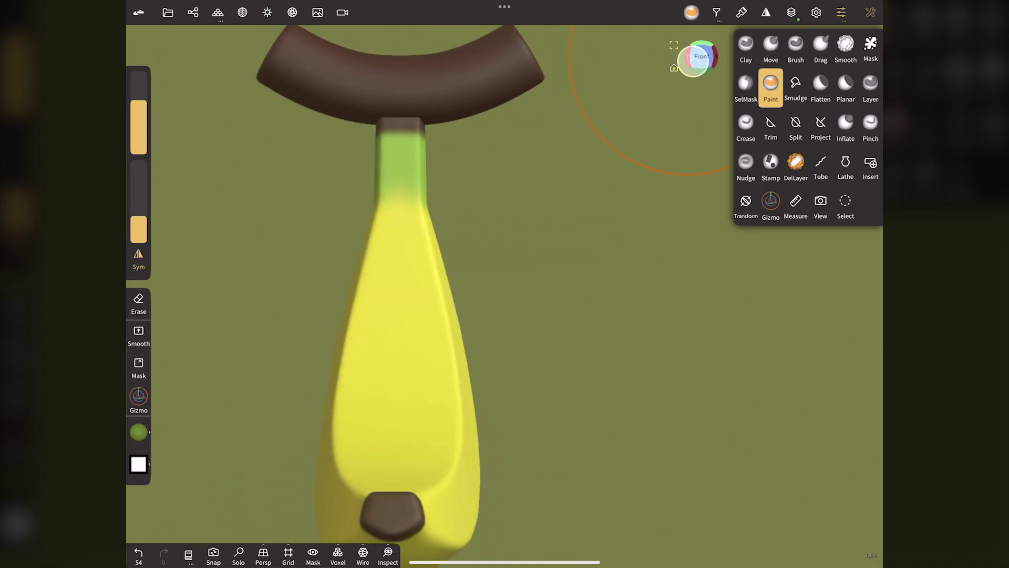
{"action": "mouse_move", "coordinate": [398, 170]}
{"action": "left_mouse_down"}
{"action": "mouse_move", "coordinate": [398, 145]}
{"action": "mouse_move", "coordinate": [400, 195]}
{"action": "left_mouse_up"}
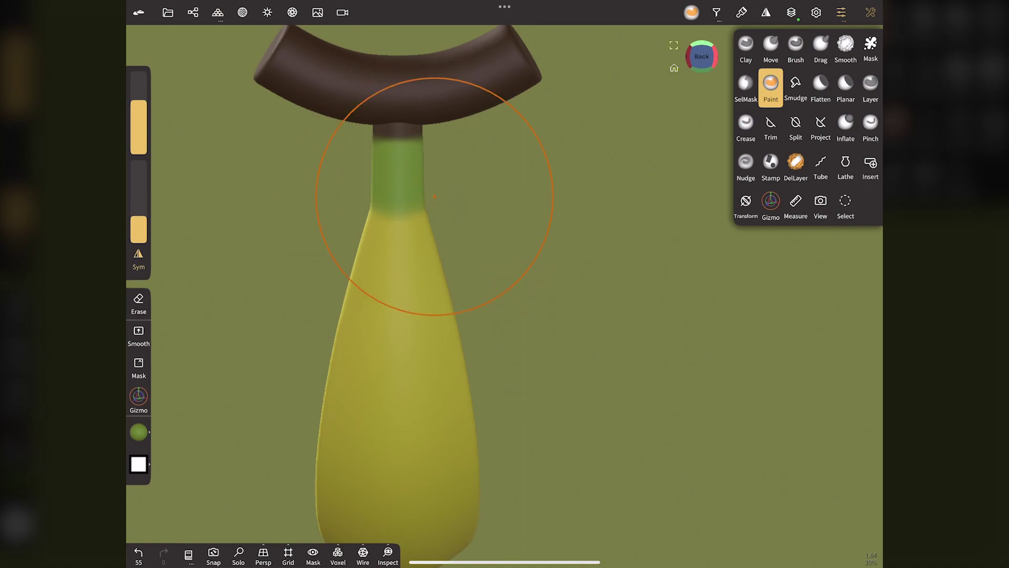
Blend the green-to-yellow boundary on the stem with an enlarged Smooth brush
{"action": "key", "text": "s"}
{"action": "left_click_drag", "start_coordinate": [138, 138], "coordinate": [138, 105]}
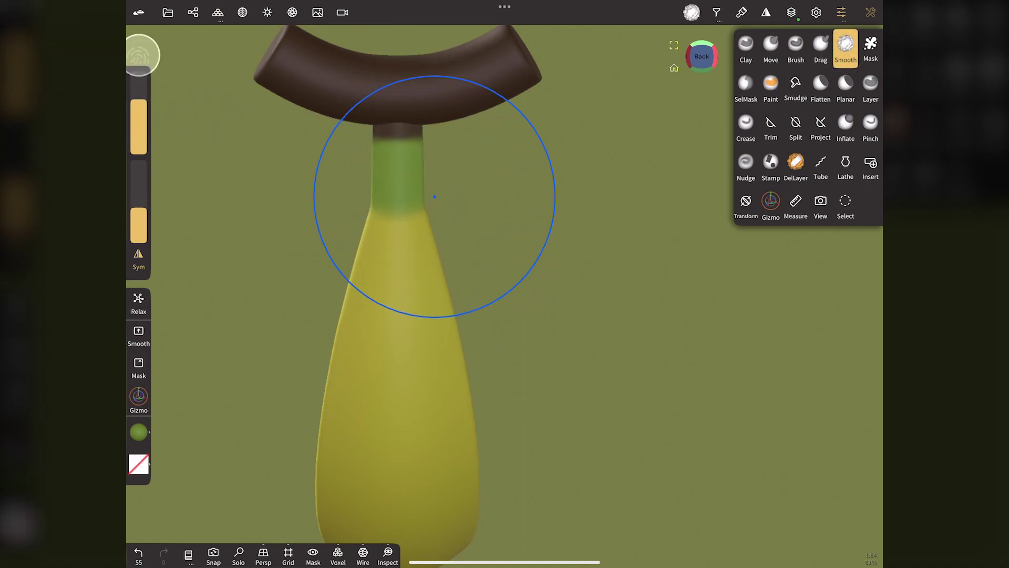
{"action": "mouse_move", "coordinate": [433, 180]}
{"action": "left_mouse_down"}
{"action": "mouse_move", "coordinate": [407, 216]}
{"action": "mouse_move", "coordinate": [401, 343]}
{"action": "left_mouse_up"}
{"action": "left_click", "coordinate": [702, 56]}
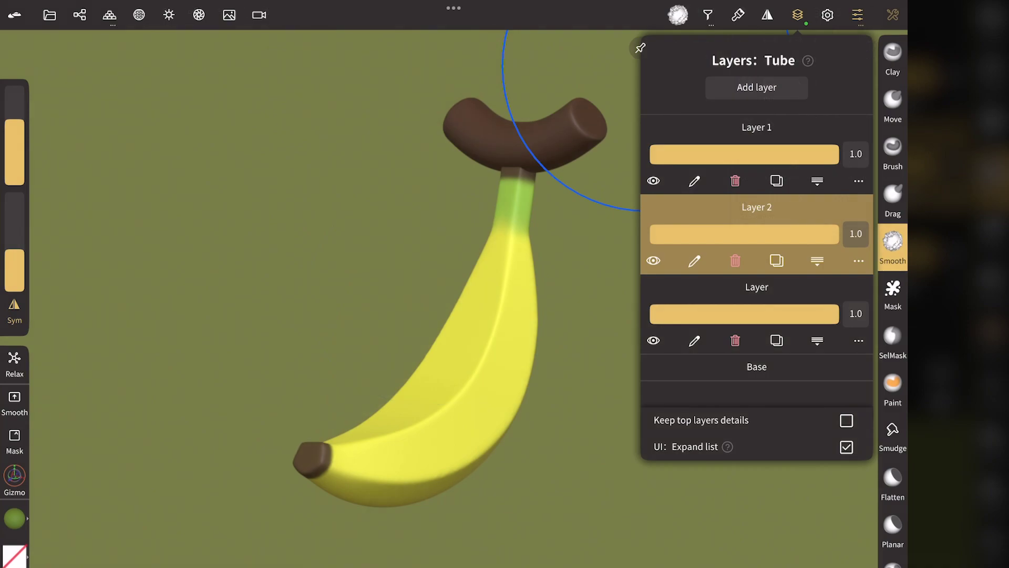
Compare the stem paint by toggling Layer 1 and Layer 2 visibility
{"action": "left_click", "coordinate": [653, 261]}
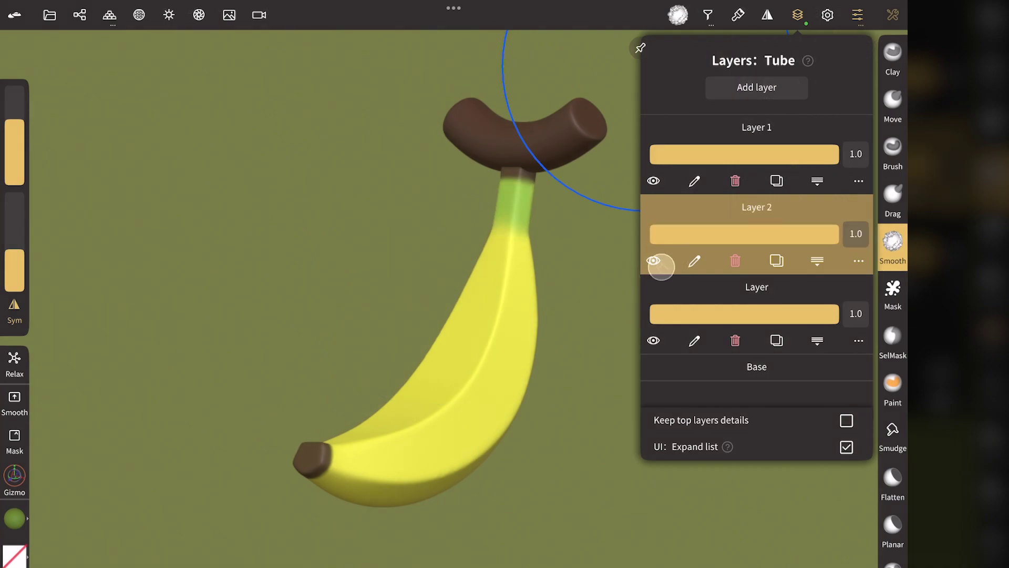
{"action": "left_click", "coordinate": [654, 260]}
{"action": "left_click", "coordinate": [654, 261]}
{"action": "left_click", "coordinate": [653, 180]}
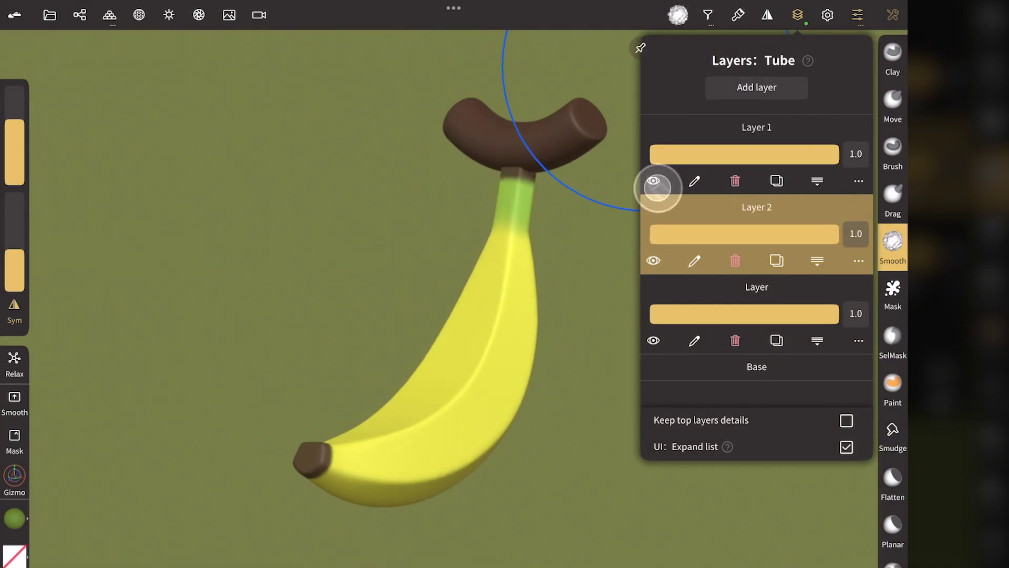
{"action": "left_click", "coordinate": [655, 184]}
{"action": "left_click", "coordinate": [655, 184]}
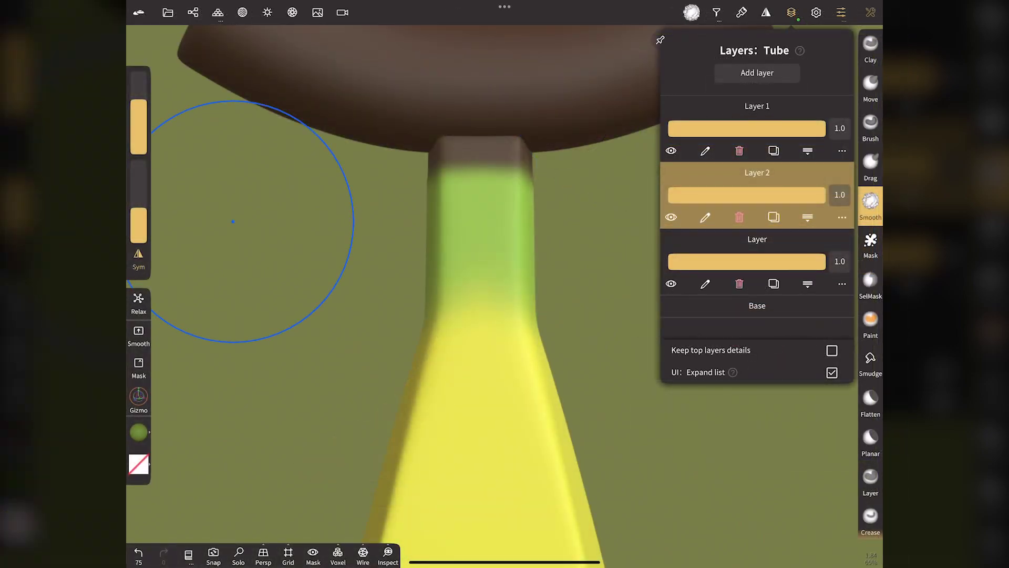
{"action": "left_click", "coordinate": [671, 217]}
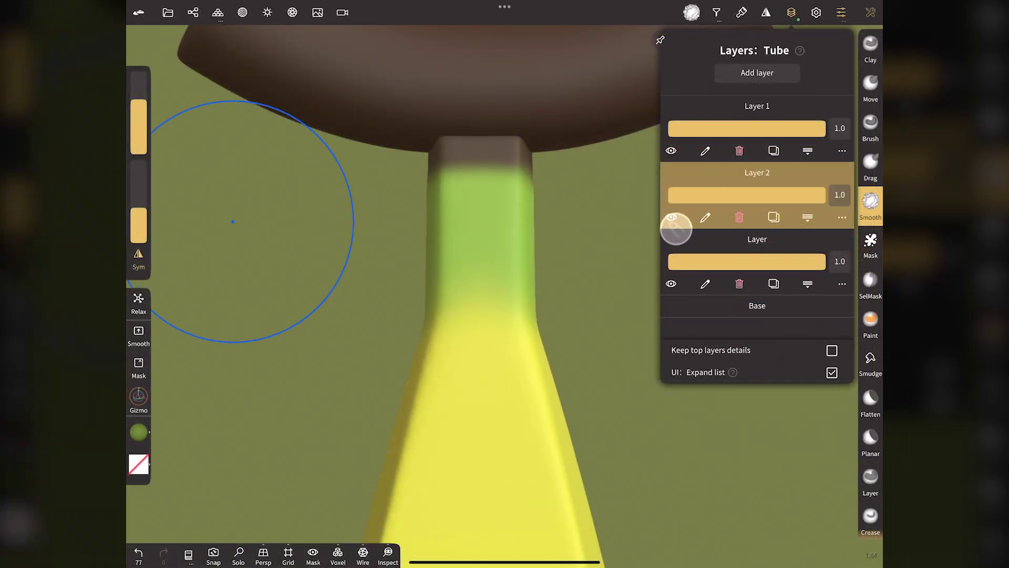
{"action": "left_click", "coordinate": [672, 218]}
{"action": "left_click", "coordinate": [671, 218]}
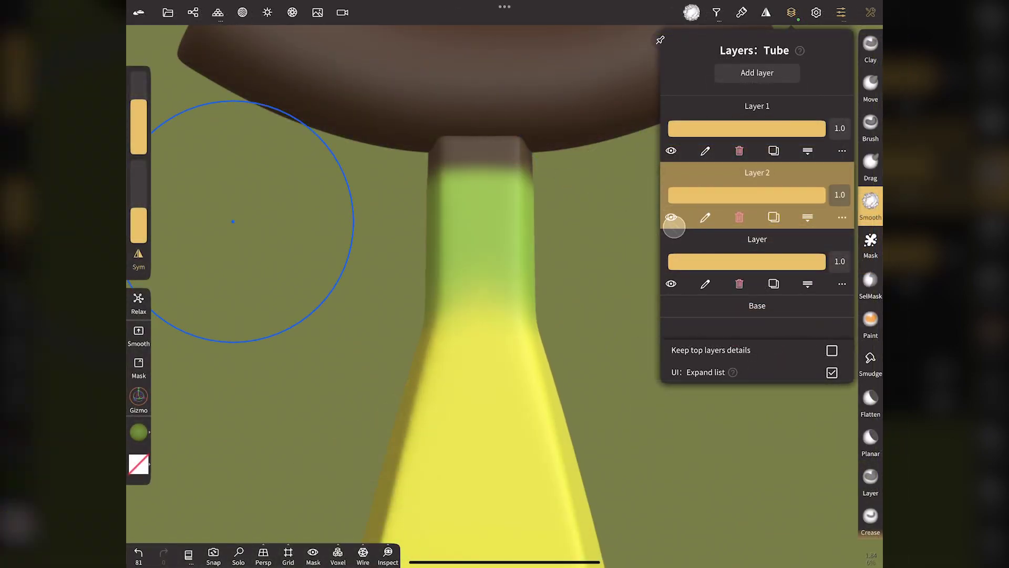
{"action": "left_click", "coordinate": [671, 217]}
{"action": "left_click", "coordinate": [671, 217]}
{"action": "left_click", "coordinate": [672, 217]}
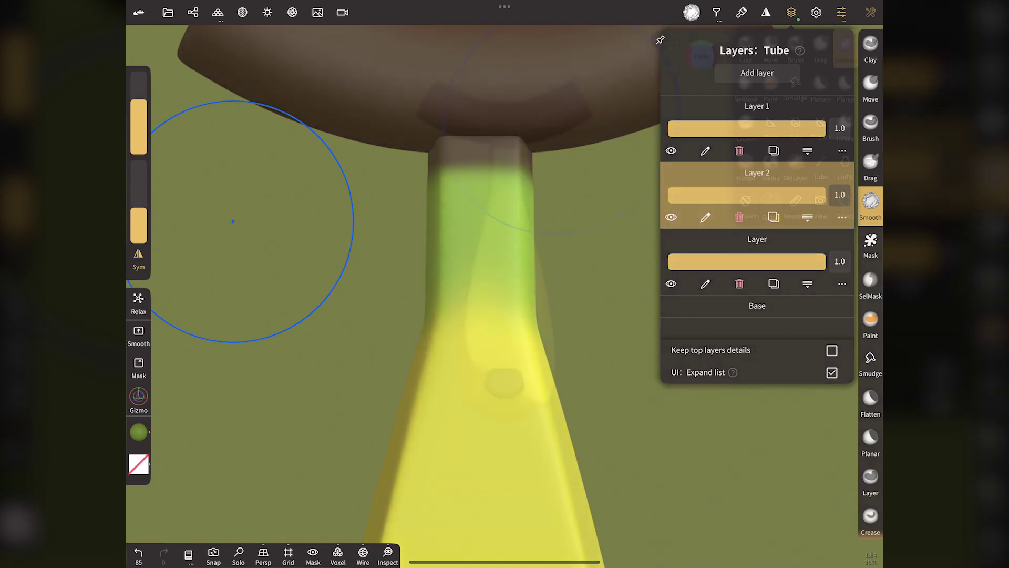
{"action": "scroll", "coordinate": [500, 316], "scroll_direction": "down", "scroll_amount": 5}
{"action": "left_click", "coordinate": [691, 12]}
{"action": "left_click", "coordinate": [193, 12]}
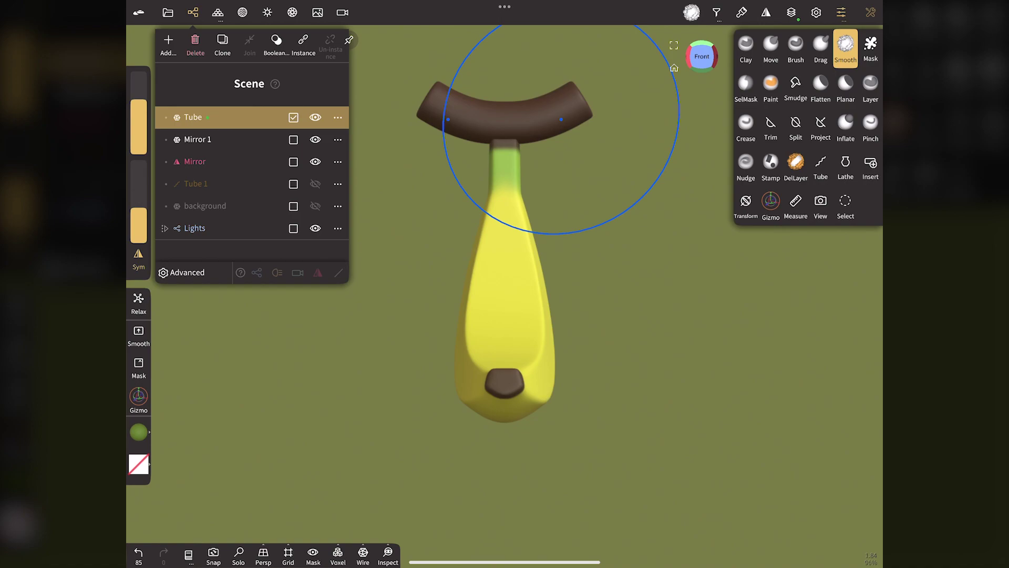
Duplicate the banana Tube and place Tube 2 inside a Mirror repeater
{"action": "left_click", "coordinate": [316, 117]}
{"action": "left_click", "coordinate": [315, 117]}
{"action": "left_click", "coordinate": [223, 45]}
{"action": "left_click", "coordinate": [168, 44]}
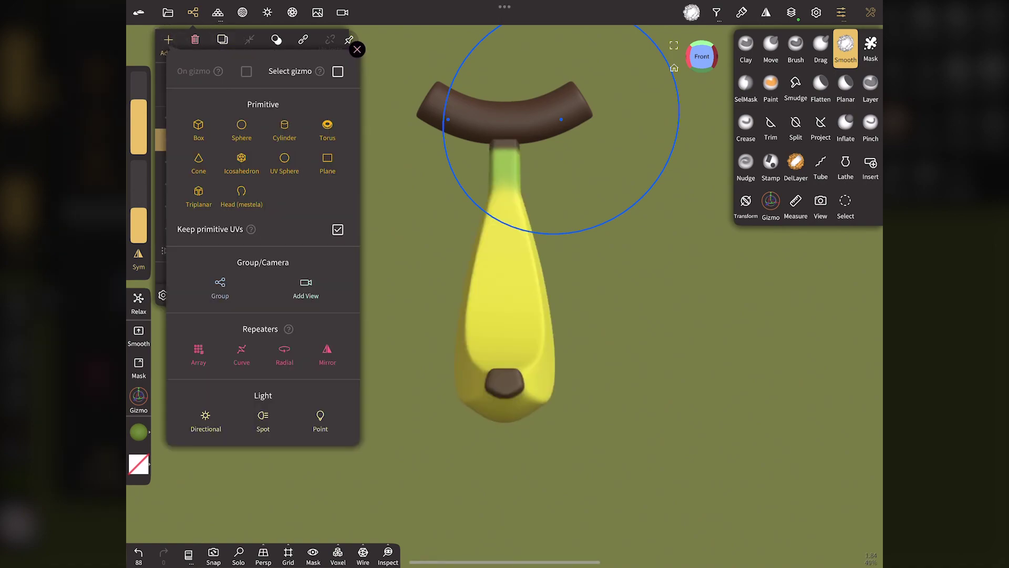
{"action": "left_click", "coordinate": [324, 355]}
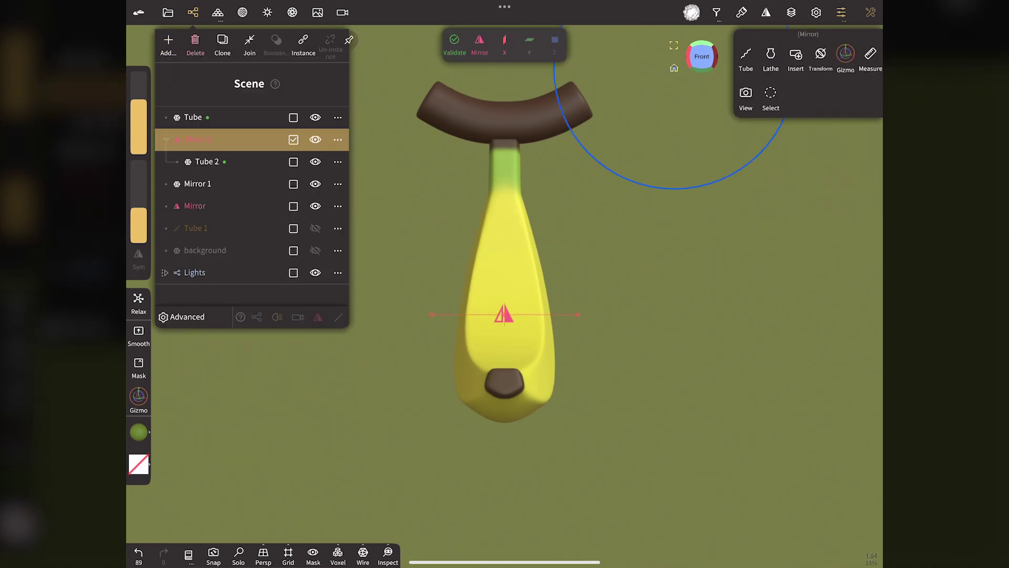
{"action": "left_click", "coordinate": [206, 161]}
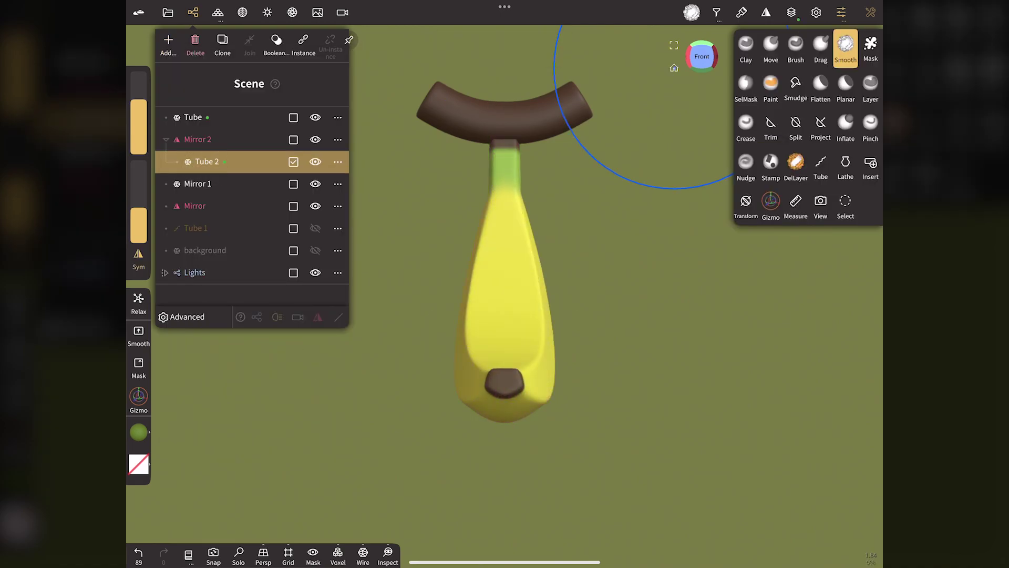
{"action": "left_click", "coordinate": [194, 12]}
Centre and align Tube 2's pivot, move it right and rotate the outer bananas outward
{"action": "left_click", "coordinate": [771, 205]}
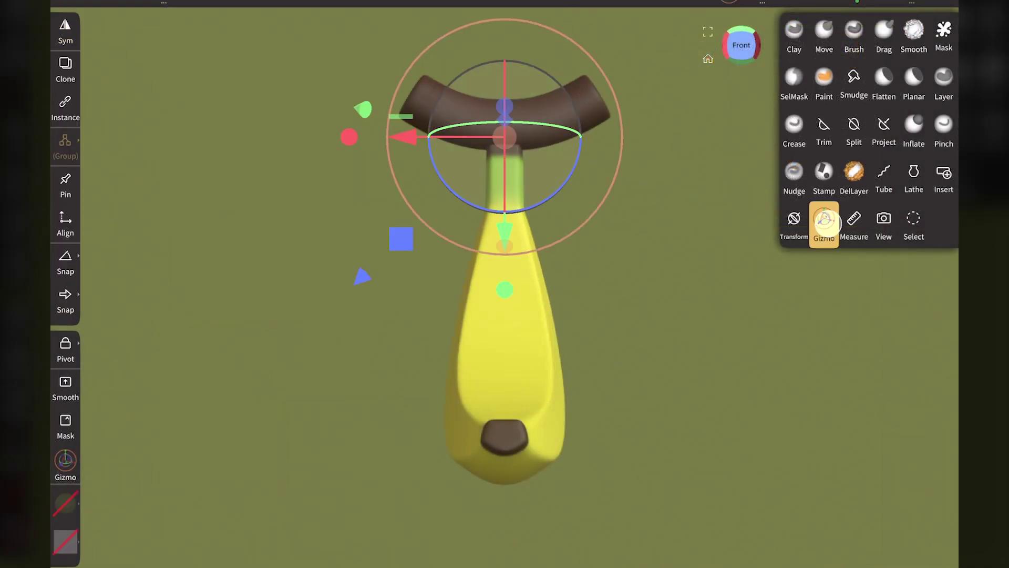
{"action": "left_click", "coordinate": [65, 350]}
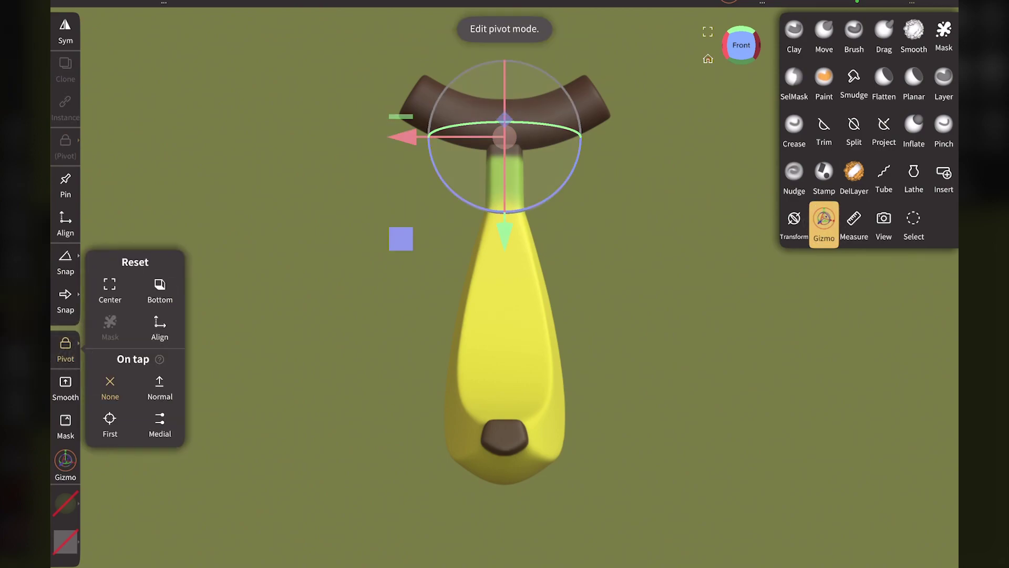
{"action": "left_click", "coordinate": [110, 289]}
{"action": "left_click", "coordinate": [160, 326]}
{"action": "left_click", "coordinate": [65, 350]}
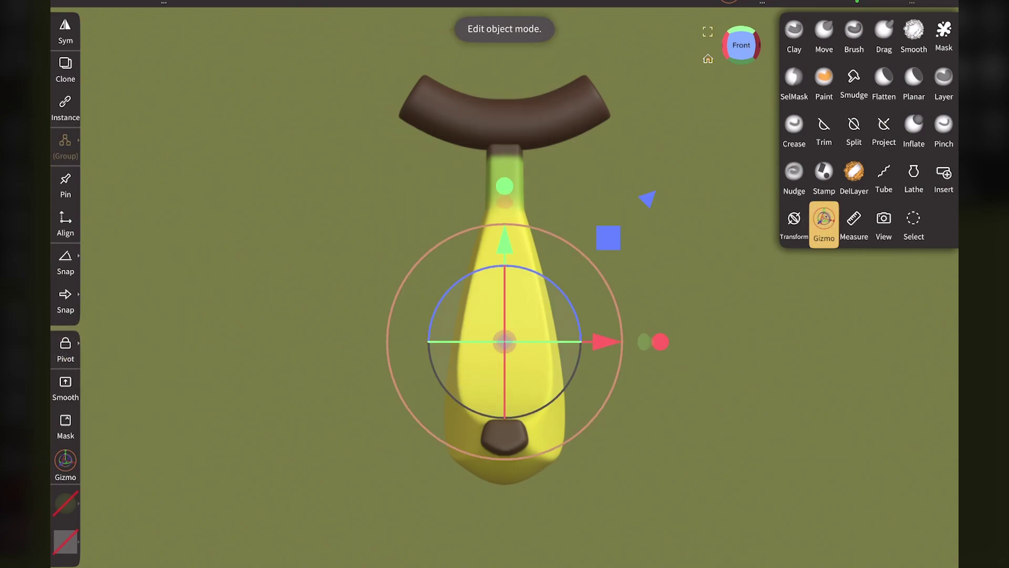
{"action": "left_click_drag", "start_coordinate": [605, 342], "coordinate": [675, 342]}
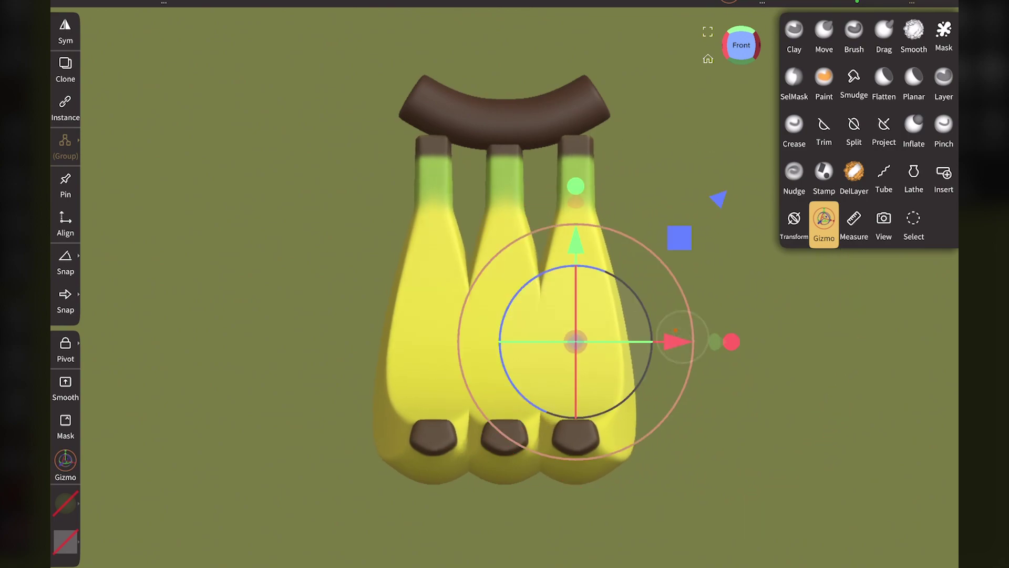
{"action": "left_click_drag", "start_coordinate": [641, 288], "coordinate": [604, 310]}
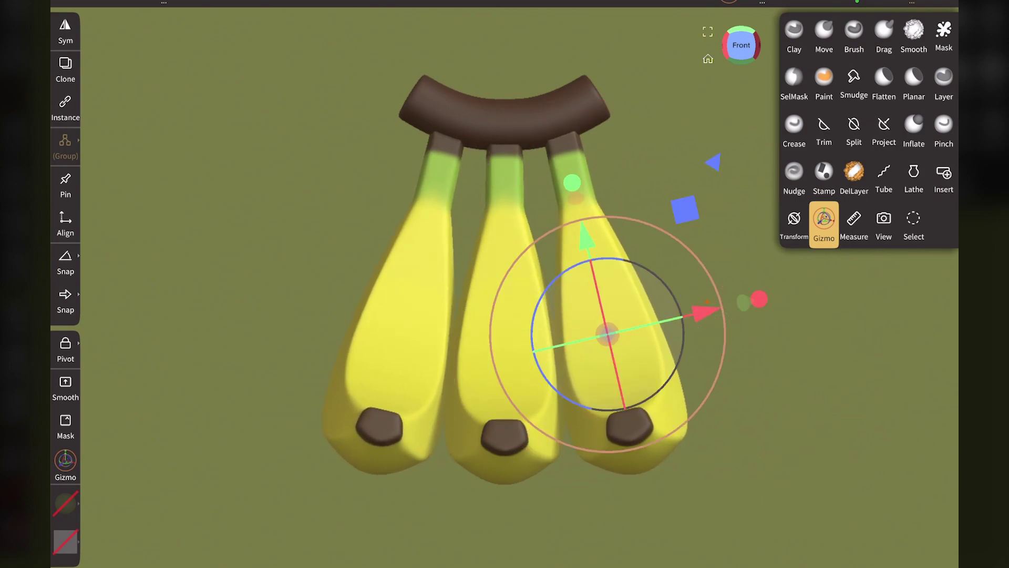
{"action": "left_click_drag", "start_coordinate": [712, 306], "coordinate": [682, 317]}
{"action": "mouse_move", "coordinate": [531, 336]}
{"action": "left_mouse_down"}
{"action": "mouse_move", "coordinate": [683, 329]}
{"action": "mouse_move", "coordinate": [673, 274]}
{"action": "left_mouse_up"}
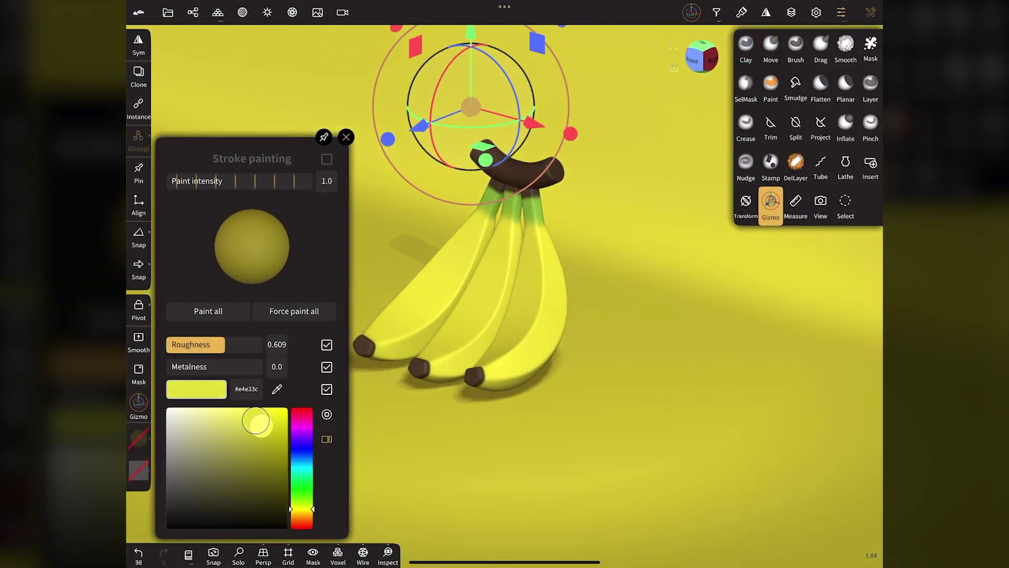
Repaint the banana #e5e43c yellow and turn on screen-space reflections
{"action": "left_click_drag", "start_coordinate": [254, 417], "coordinate": [256, 419]}
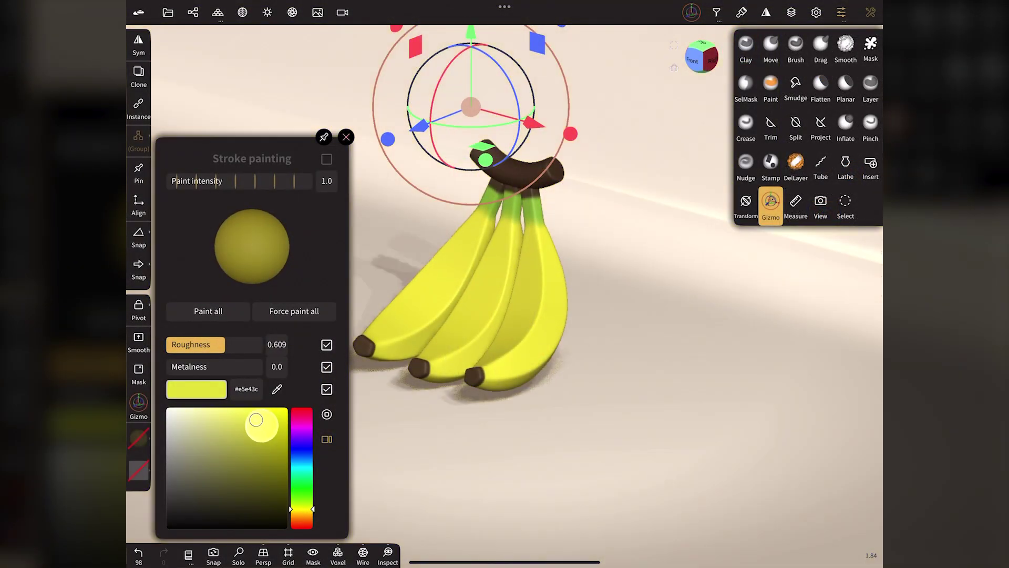
{"action": "left_click", "coordinate": [208, 311]}
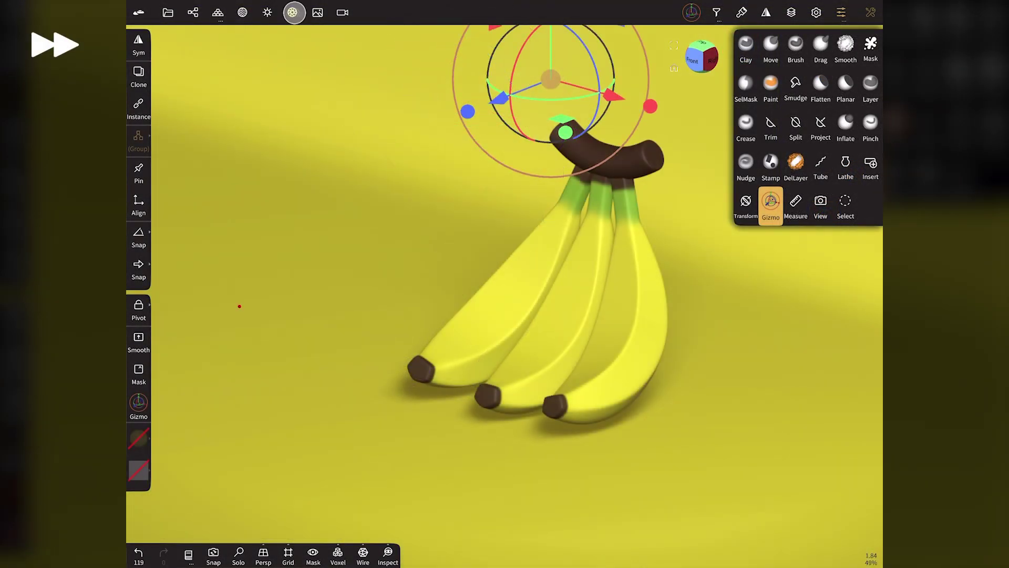
{"action": "scroll", "coordinate": [252, 289], "scroll_direction": "down", "scroll_amount": 4}
{"action": "left_click", "coordinate": [326, 237]}
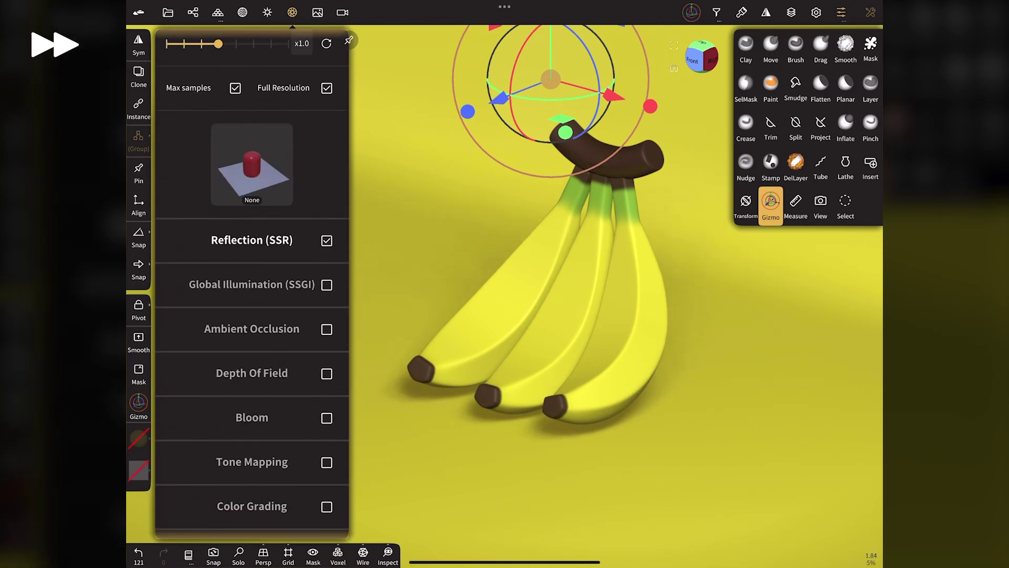
{"action": "scroll", "coordinate": [252, 289], "scroll_direction": "down", "scroll_amount": 4}
Enable ambient occlusion at 0.908 strength with a smaller size, plus depth of field
{"action": "left_click", "coordinate": [326, 209]}
{"action": "left_click_drag", "start_coordinate": [203, 231], "coordinate": [297, 232]}
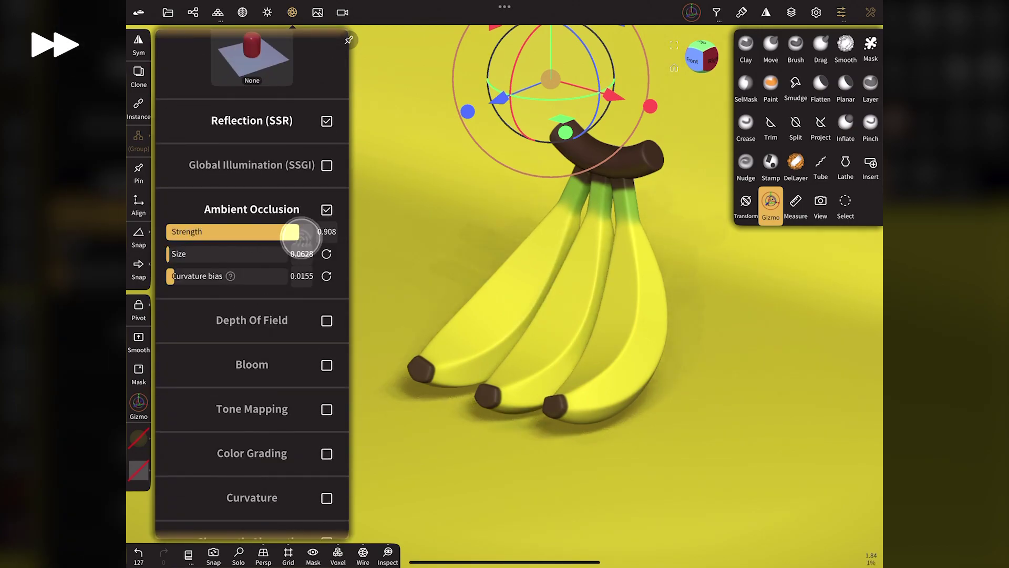
{"action": "mouse_move", "coordinate": [175, 253]}
{"action": "left_mouse_down"}
{"action": "mouse_move", "coordinate": [206, 252]}
{"action": "mouse_move", "coordinate": [199, 252]}
{"action": "mouse_move", "coordinate": [202, 279]}
{"action": "left_mouse_up"}
{"action": "scroll", "coordinate": [252, 315], "scroll_direction": "down", "scroll_amount": 5}
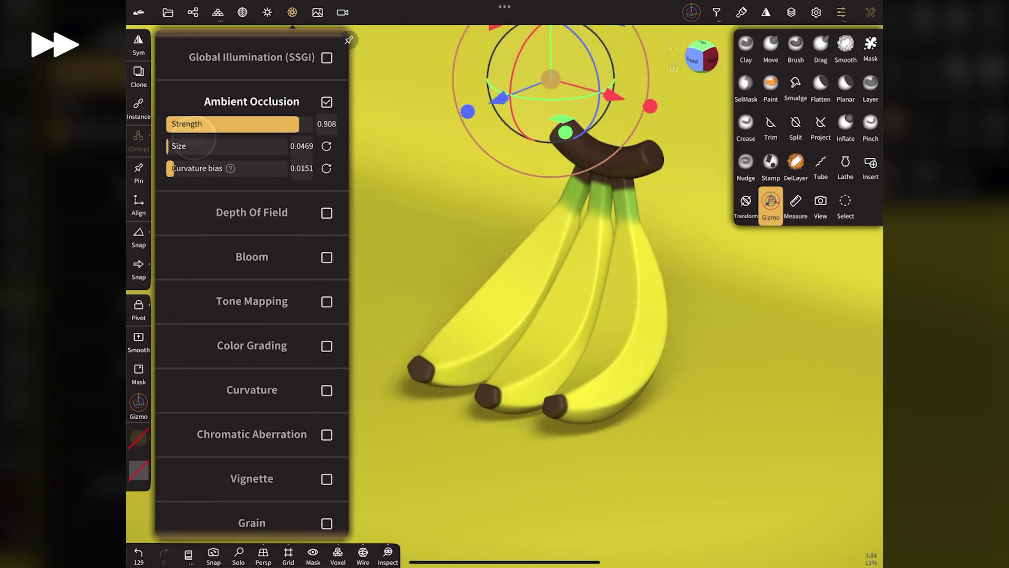
{"action": "left_click", "coordinate": [327, 135]}
{"action": "left_click_drag", "start_coordinate": [237, 180], "coordinate": [247, 180]}
Enable tone mapping with exposure and saturation raised to 1.11
{"action": "scroll", "coordinate": [252, 315], "scroll_direction": "down", "scroll_amount": 3}
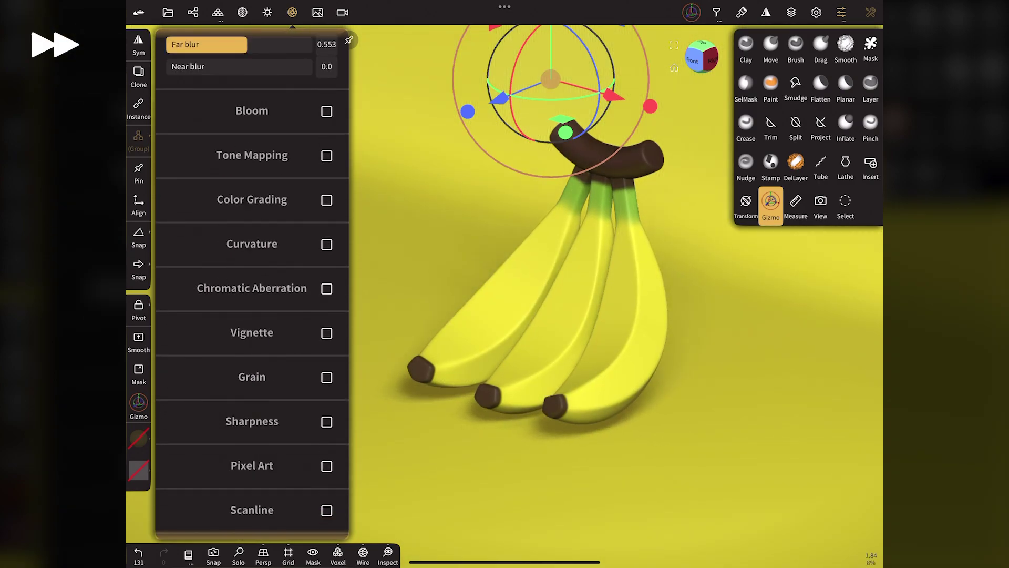
{"action": "left_click", "coordinate": [327, 155]}
{"action": "left_click_drag", "start_coordinate": [181, 200], "coordinate": [191, 203]}
{"action": "mouse_move", "coordinate": [194, 243]}
{"action": "left_mouse_down"}
{"action": "mouse_move", "coordinate": [229, 243]}
{"action": "mouse_move", "coordinate": [209, 244]}
{"action": "mouse_move", "coordinate": [203, 199]}
{"action": "mouse_move", "coordinate": [195, 227]}
{"action": "left_mouse_up"}
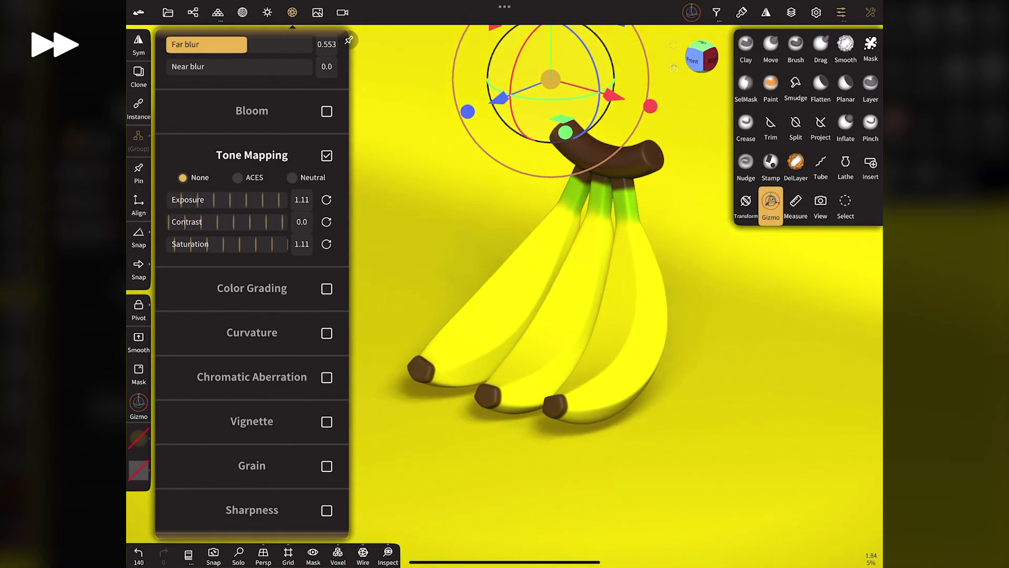
Enable colour grading with a raised Red curve and sharpness at 0.051
{"action": "left_click", "coordinate": [327, 288]}
{"action": "scroll", "coordinate": [210, 263], "scroll_direction": "down", "scroll_amount": 3}
{"action": "left_click", "coordinate": [221, 223]}
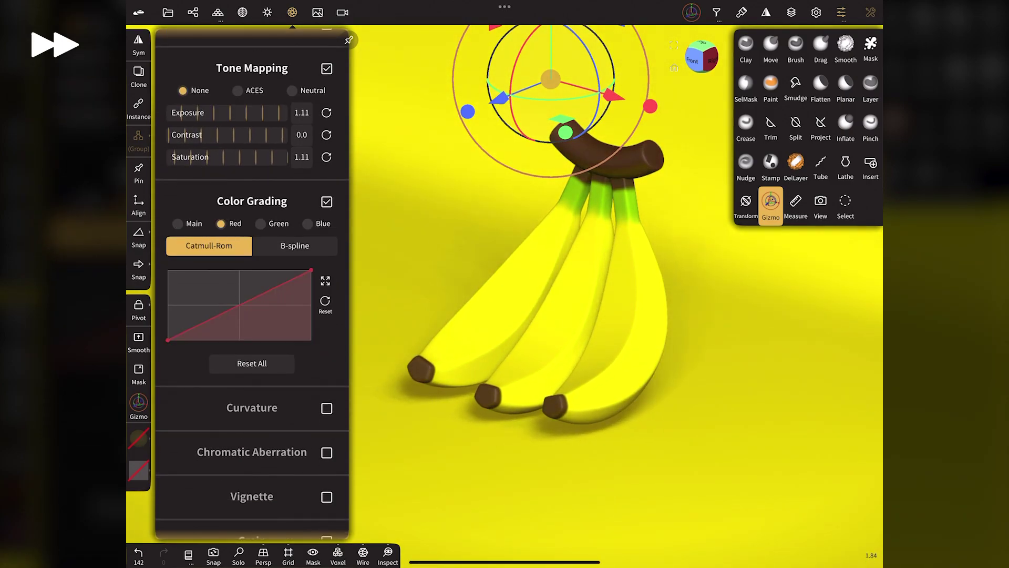
{"action": "left_click_drag", "start_coordinate": [229, 310], "coordinate": [227, 306]}
{"action": "scroll", "coordinate": [199, 411], "scroll_direction": "down", "scroll_amount": 1}
{"action": "scroll", "coordinate": [199, 411], "scroll_direction": "down", "scroll_amount": 9}
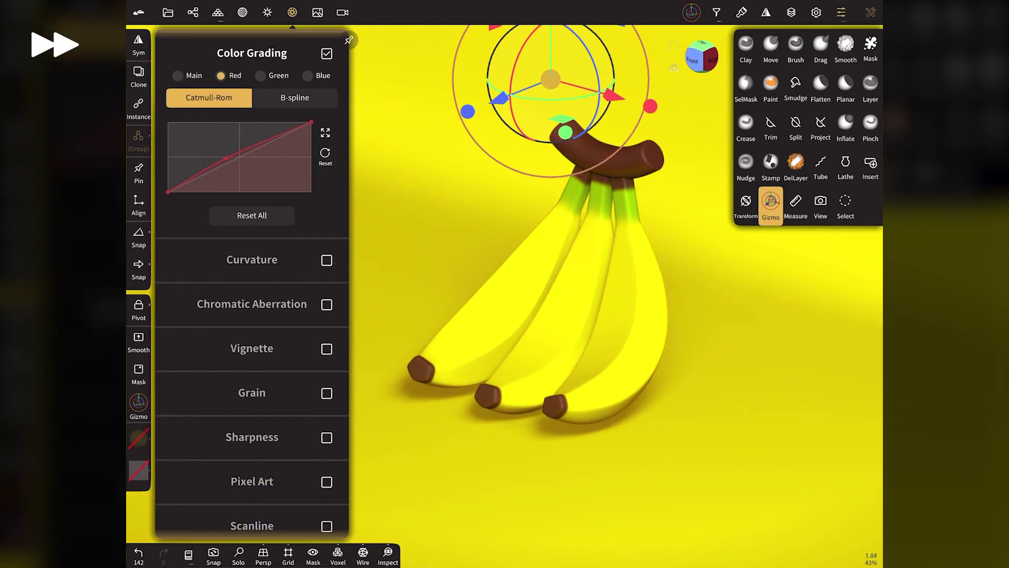
{"action": "left_click", "coordinate": [326, 339]}
{"action": "left_click_drag", "start_coordinate": [202, 361], "coordinate": [202, 361]}
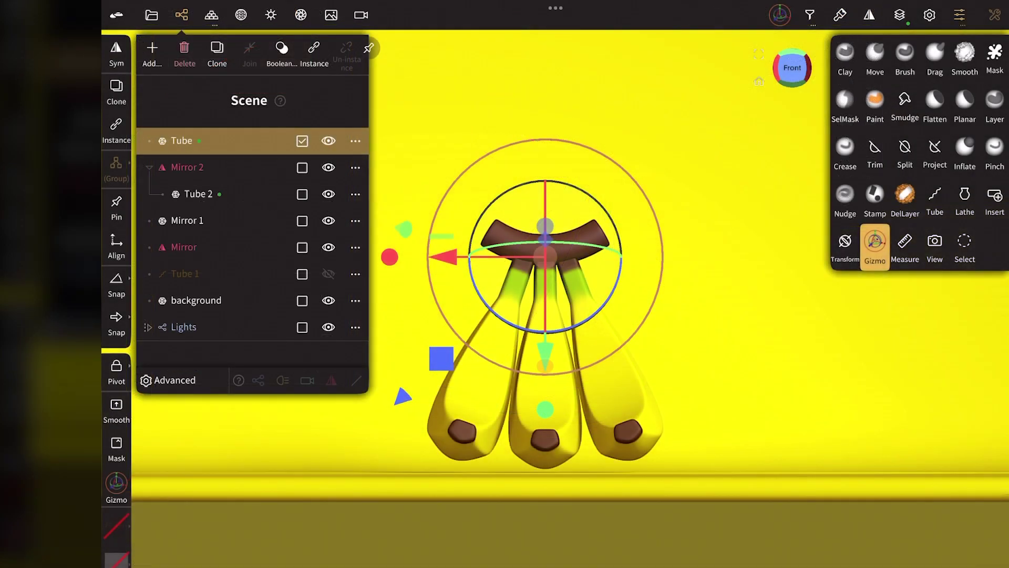
Select Tube, Mirror 2, Tube 2 and Mirror 1 together and rotate them about 9° clockwise
{"action": "left_click", "coordinate": [259, 198]}
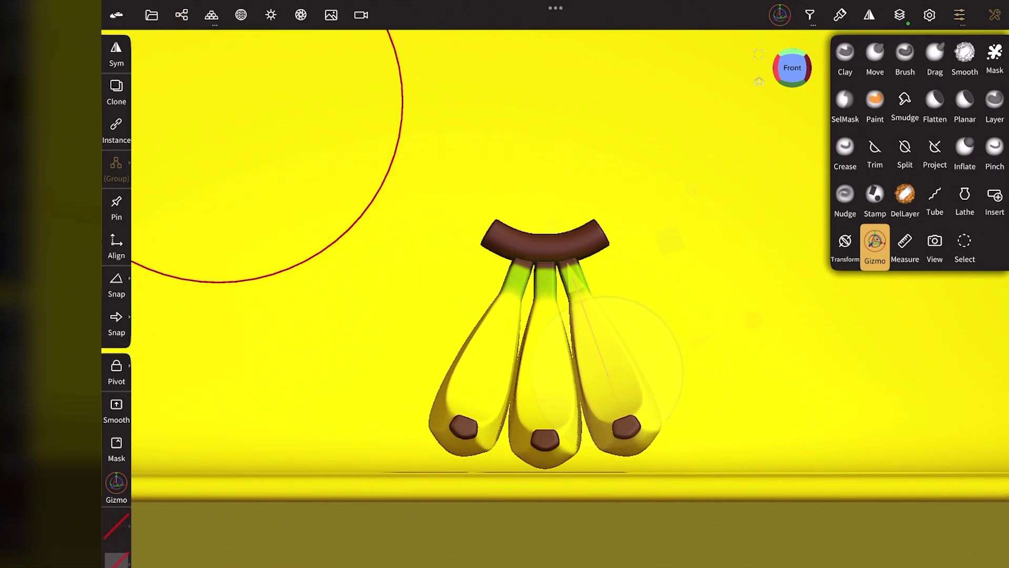
{"action": "left_click", "coordinate": [607, 371]}
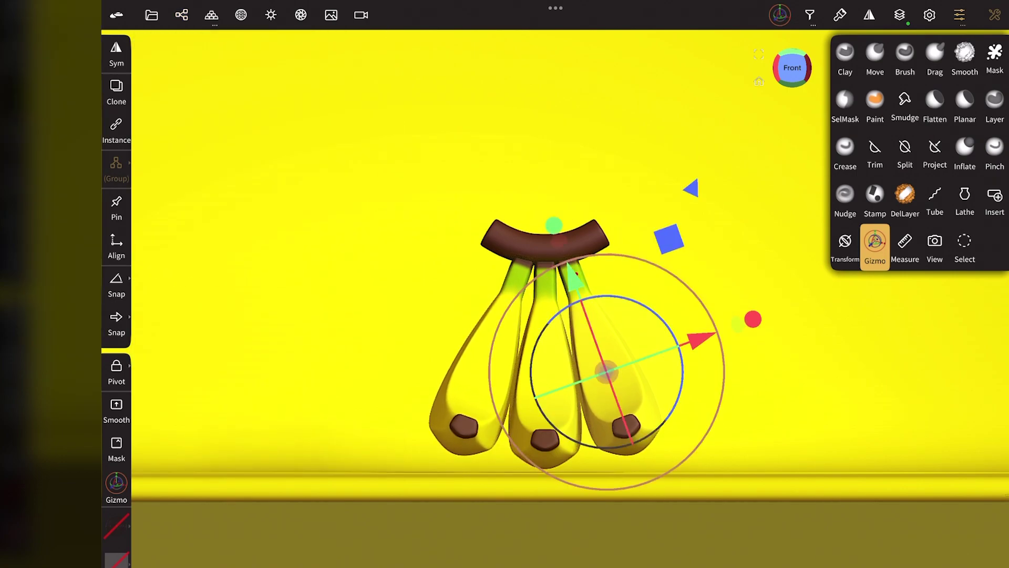
{"action": "left_click", "coordinate": [181, 14]}
{"action": "left_click", "coordinate": [302, 194]}
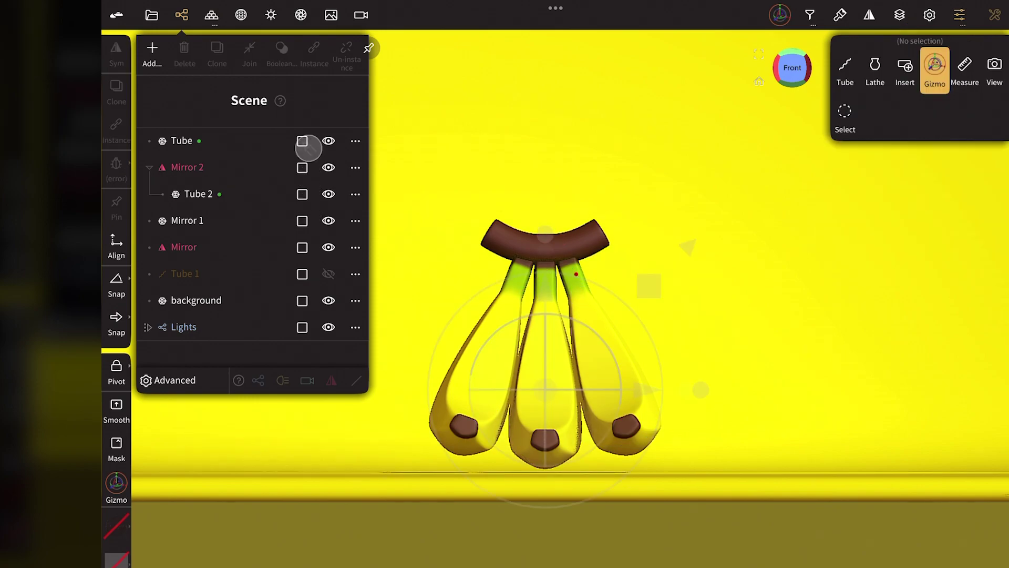
{"action": "left_click_drag", "start_coordinate": [302, 220], "coordinate": [314, 128]}
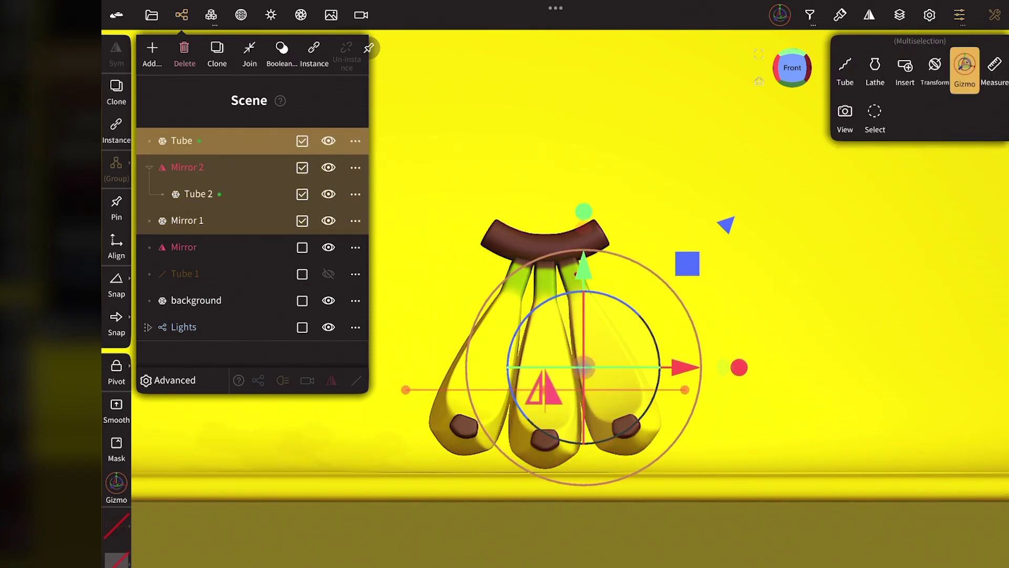
{"action": "left_click", "coordinate": [192, 19]}
{"action": "left_click_drag", "start_coordinate": [646, 322], "coordinate": [652, 331]}
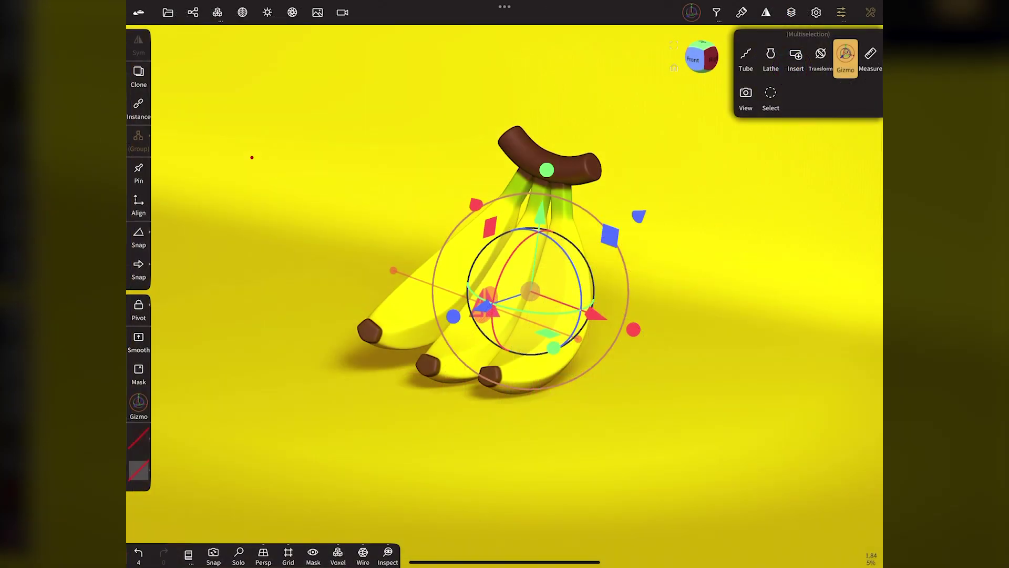
Lower the crown's paint roughness to 2.1e-7 and paint the whole crown with it
{"action": "left_click", "coordinate": [582, 169]}
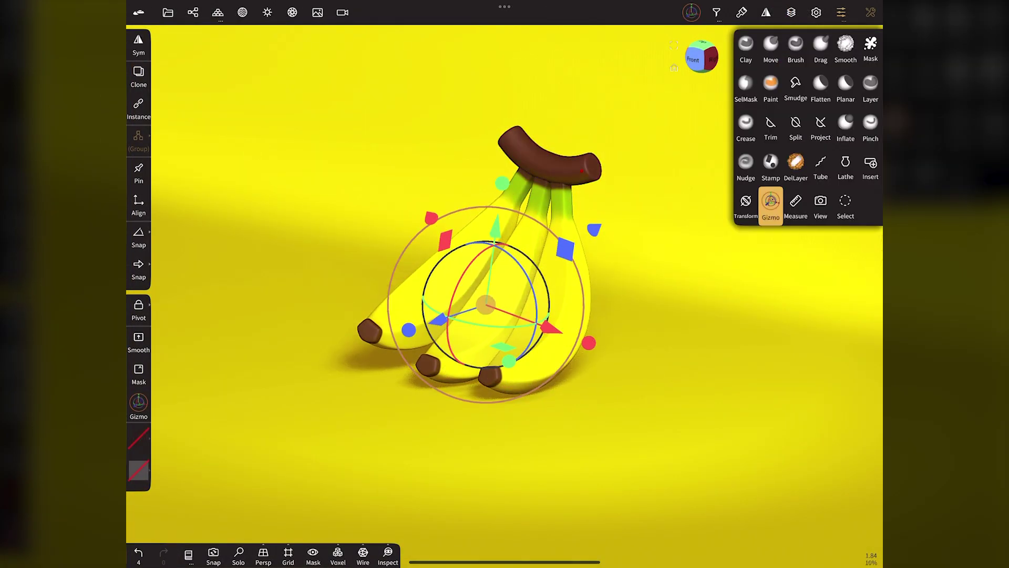
{"action": "left_click", "coordinate": [139, 470]}
{"action": "left_click_drag", "start_coordinate": [199, 343], "coordinate": [184, 343]}
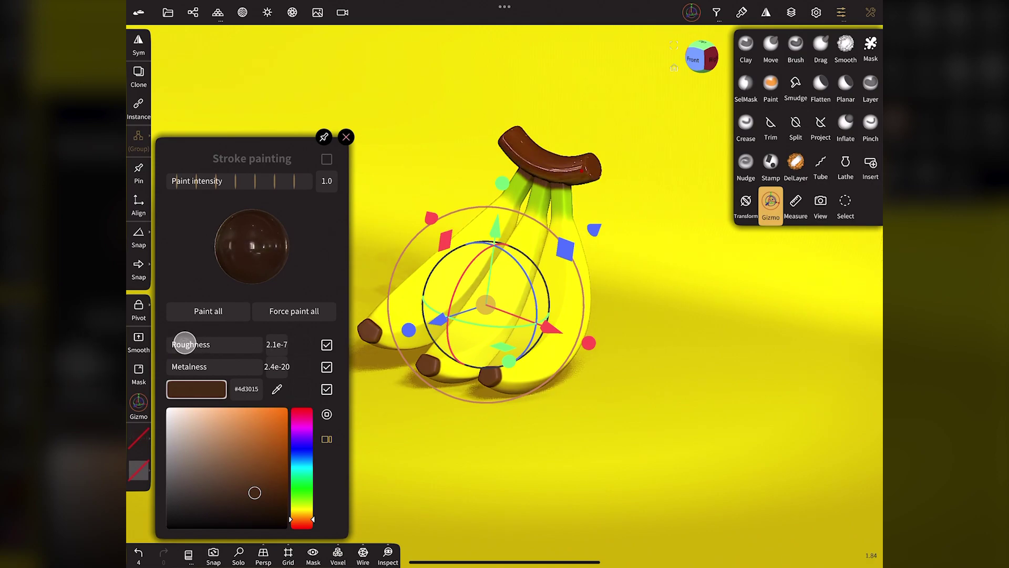
{"action": "left_click", "coordinate": [192, 311]}
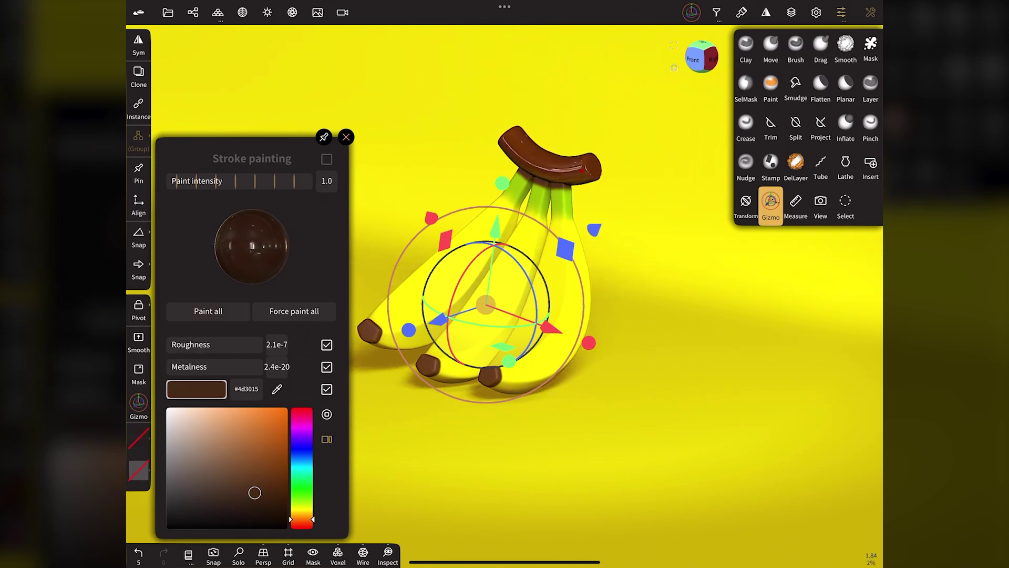
{"action": "left_click", "coordinate": [346, 137]}
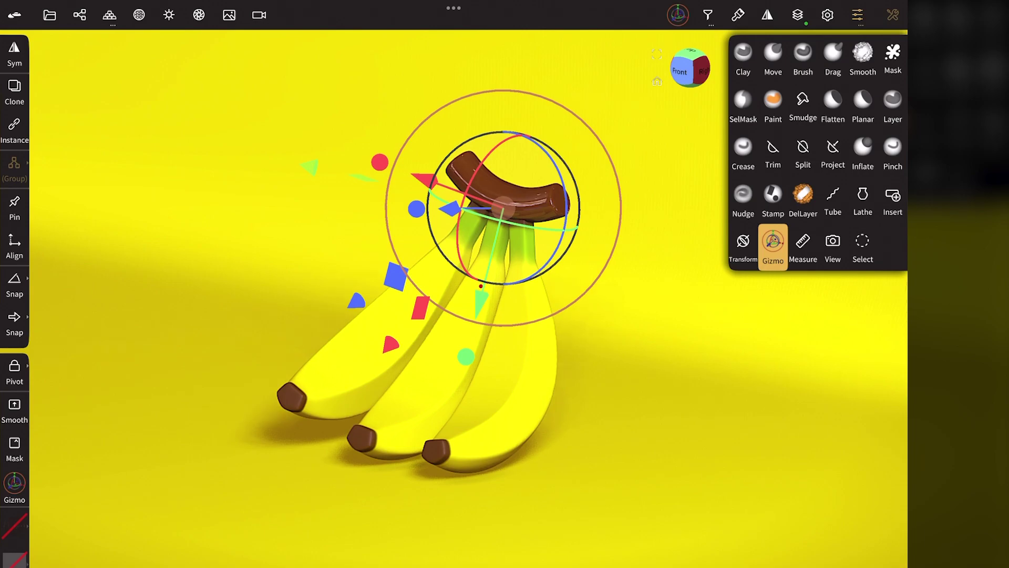
Compare the effect of Layer 2 and Layer, make Layer active and review its channel factors
{"action": "left_click", "coordinate": [798, 15]}
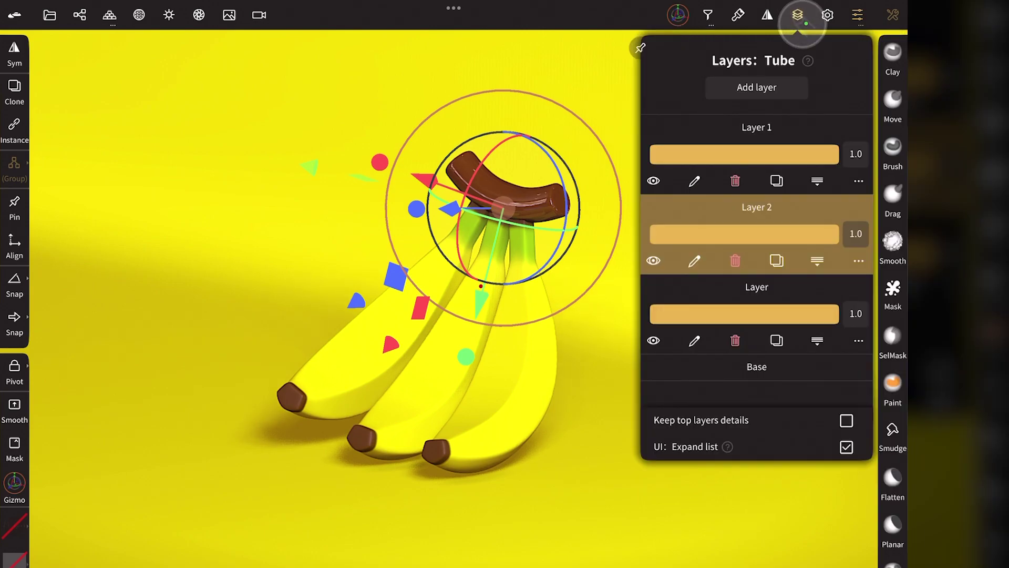
{"action": "left_click", "coordinate": [661, 265]}
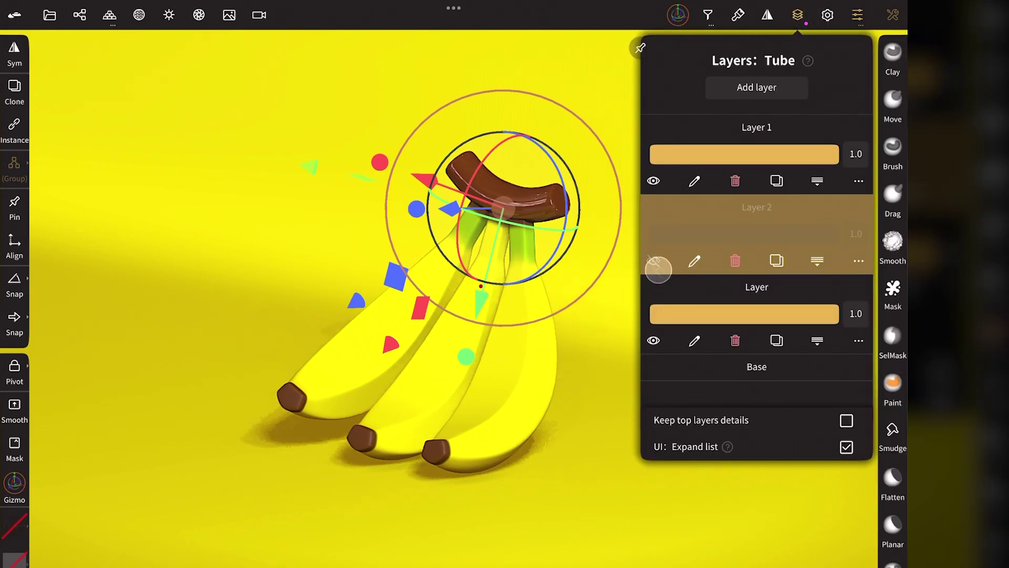
{"action": "left_click", "coordinate": [661, 264]}
{"action": "left_click", "coordinate": [657, 350]}
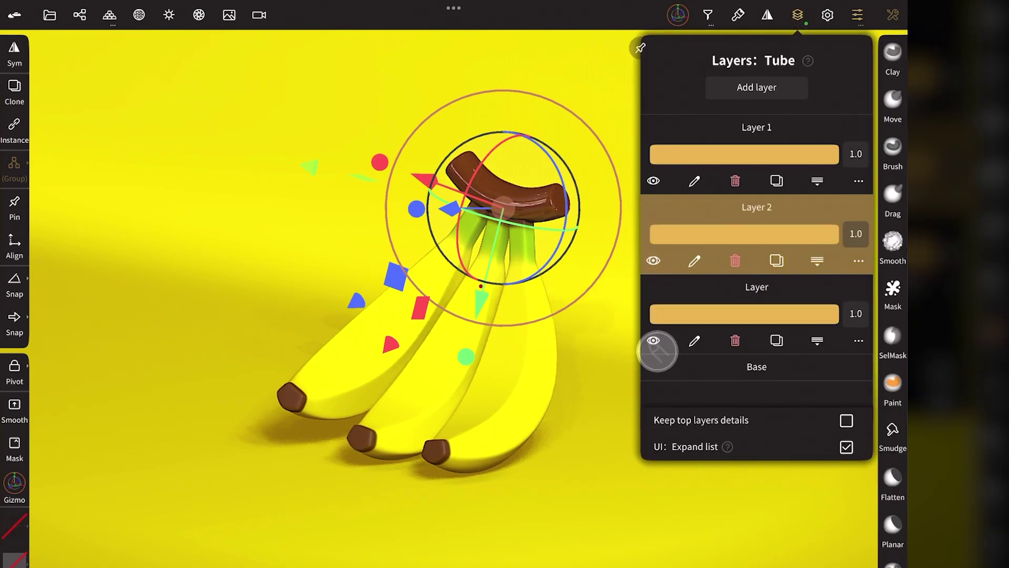
{"action": "left_click", "coordinate": [657, 350]}
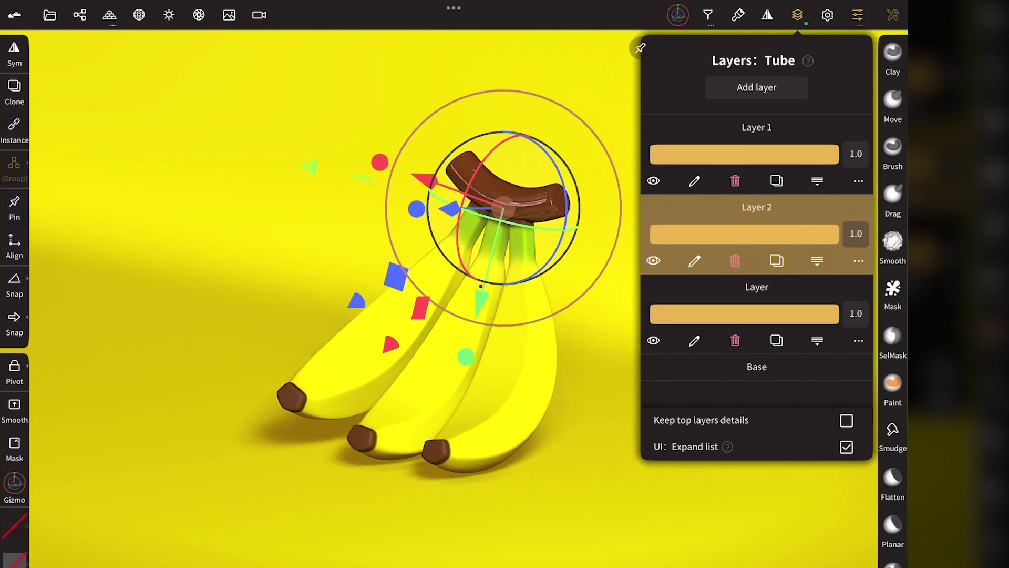
{"action": "left_click", "coordinate": [822, 287]}
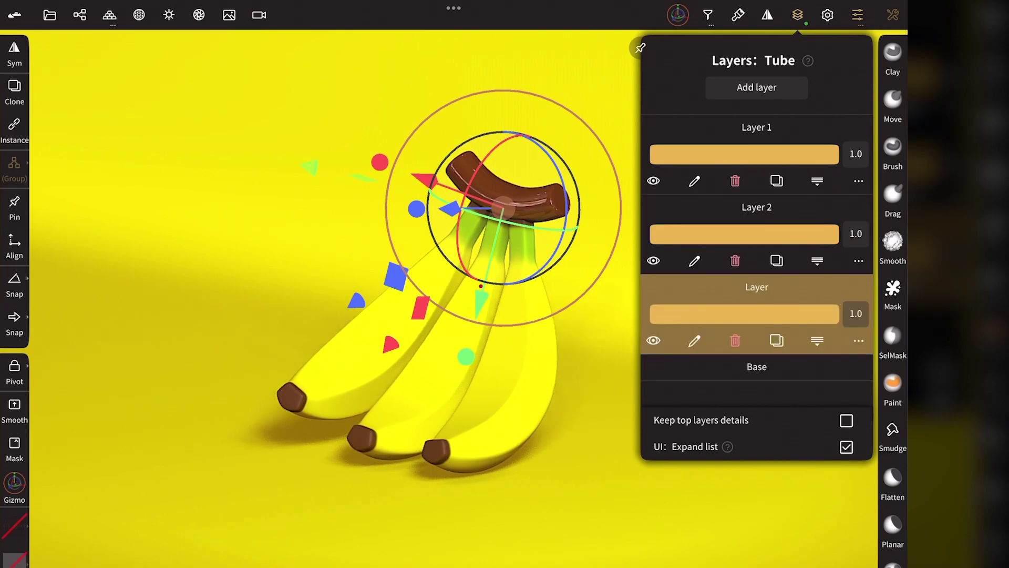
{"action": "left_click", "coordinate": [859, 341]}
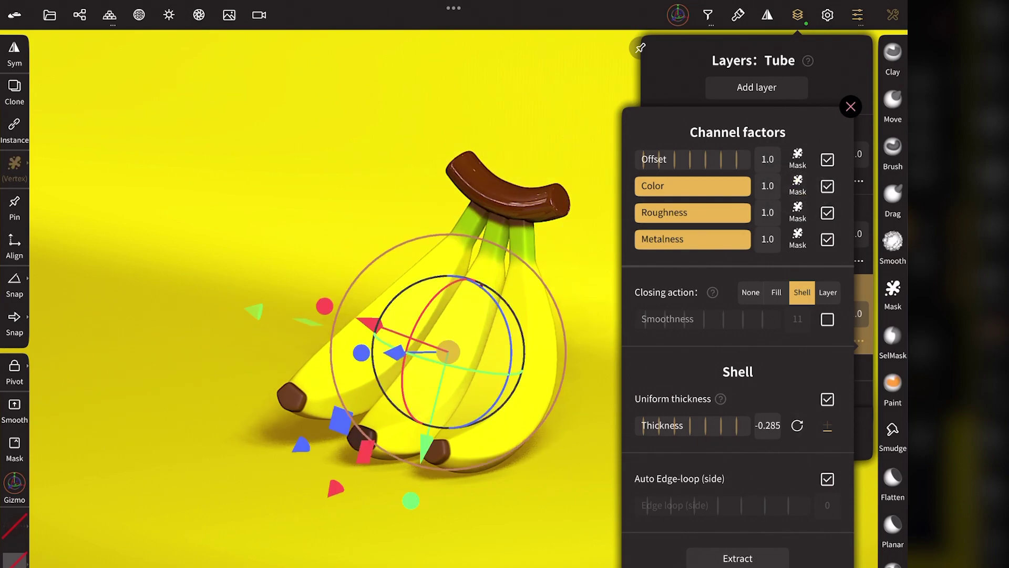
{"action": "left_click", "coordinate": [850, 107]}
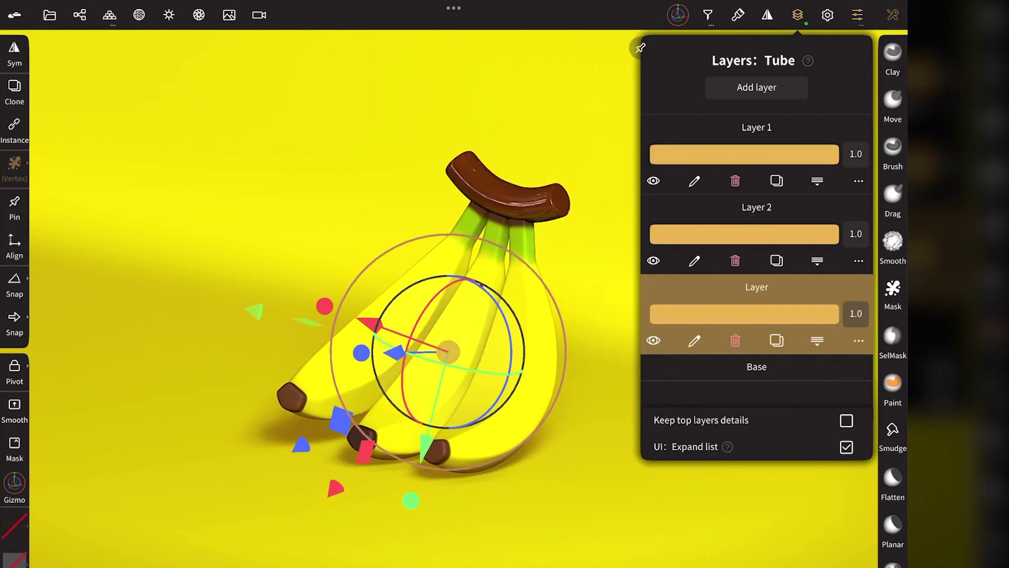
Switch to the Mask tool and show its mask settings
{"action": "left_click", "coordinate": [893, 14]}
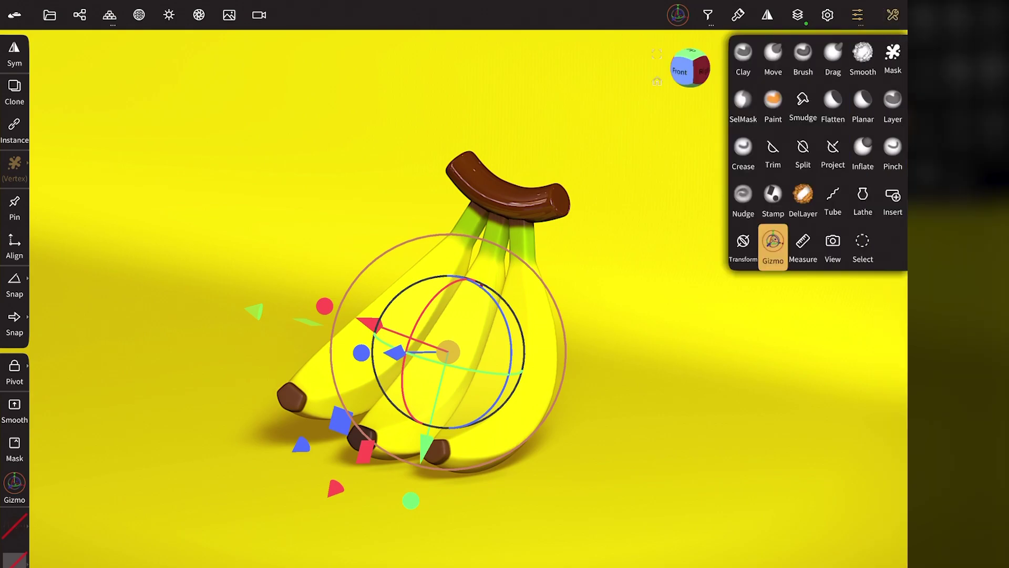
{"action": "left_click", "coordinate": [892, 53]}
{"action": "left_click", "coordinate": [678, 15]}
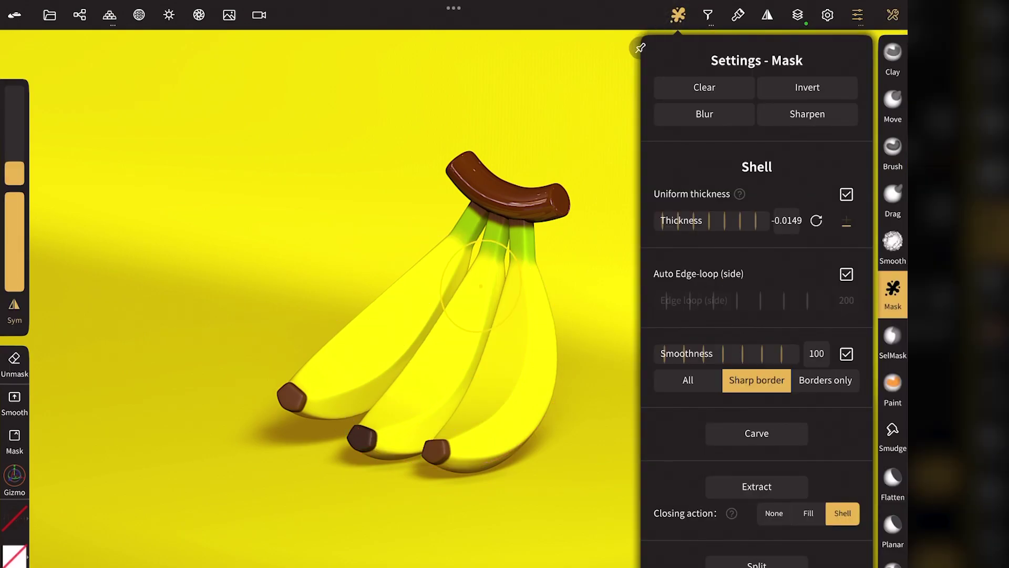
Invert the mask and paint the glossy material onto the unmasked bananas
{"action": "left_click", "coordinate": [809, 87]}
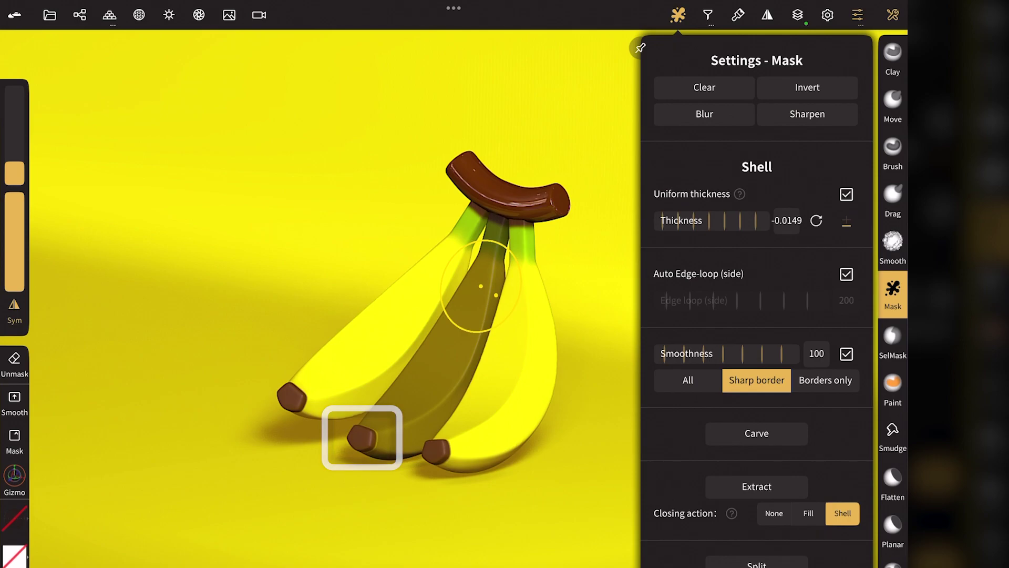
{"action": "left_click", "coordinate": [678, 15]}
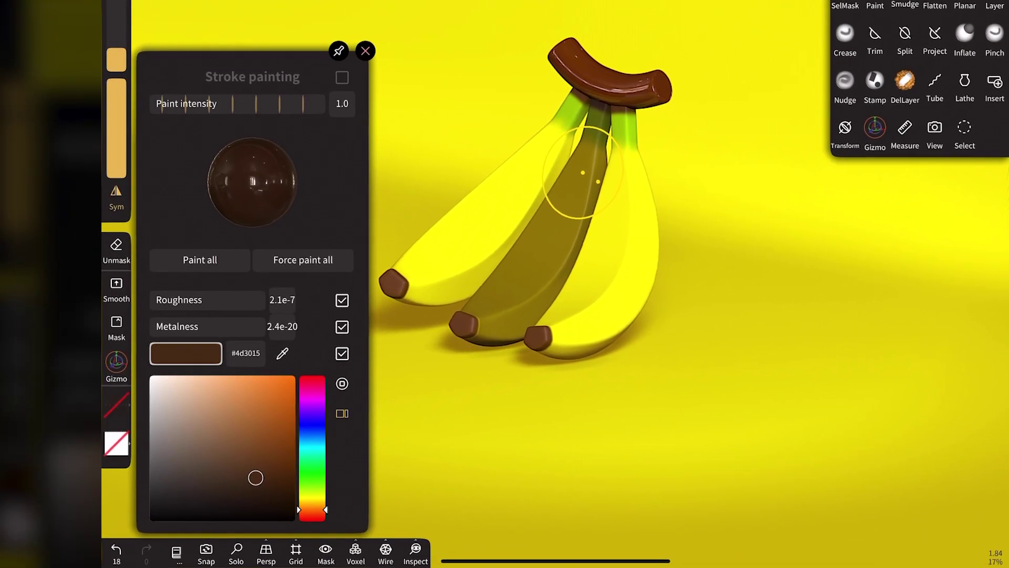
{"action": "left_click", "coordinate": [218, 259]}
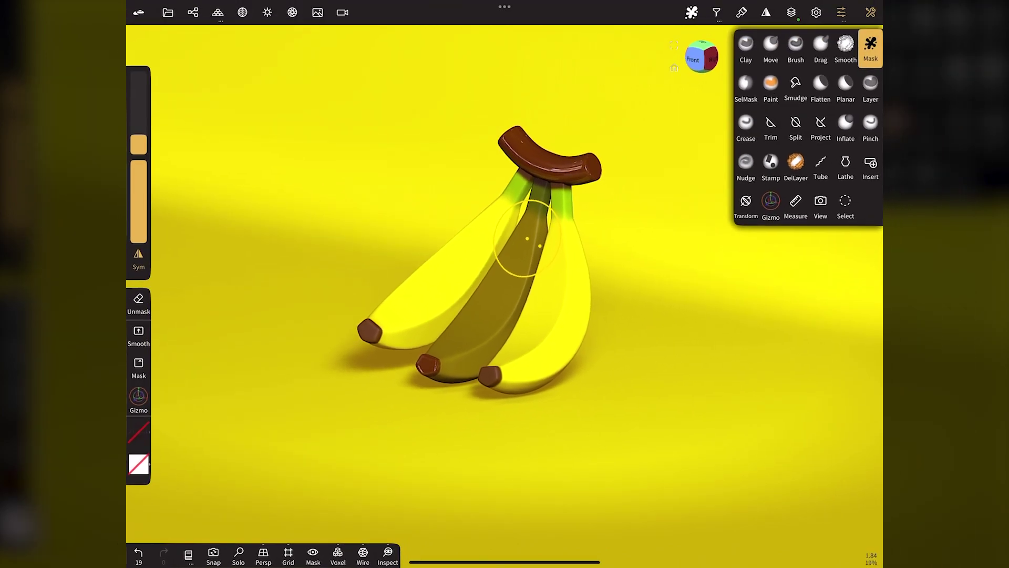
Clear the remaining mask from the bananas
{"action": "left_click", "coordinate": [692, 12]}
{"action": "left_click", "coordinate": [713, 73]}
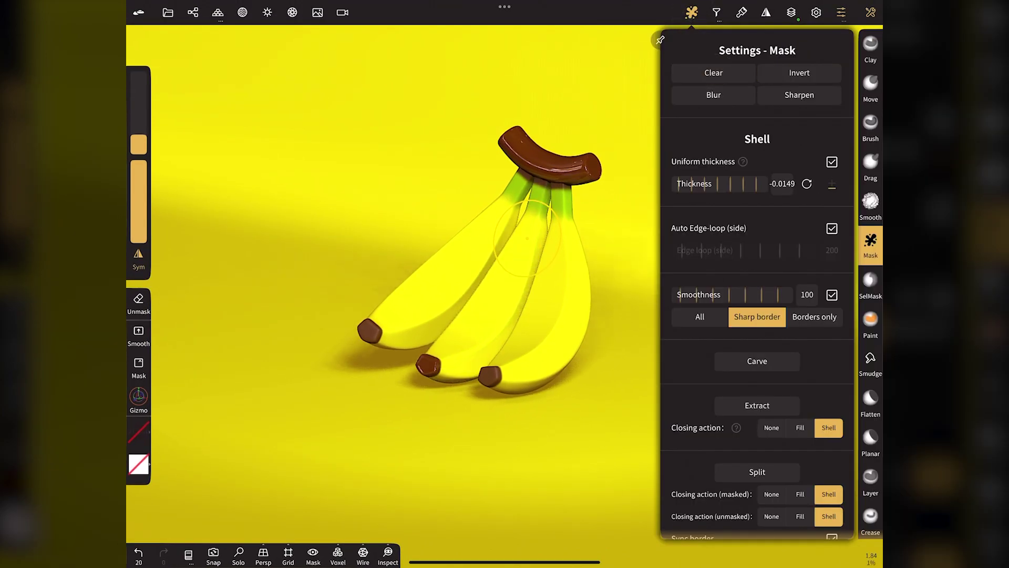
{"action": "left_click", "coordinate": [692, 12]}
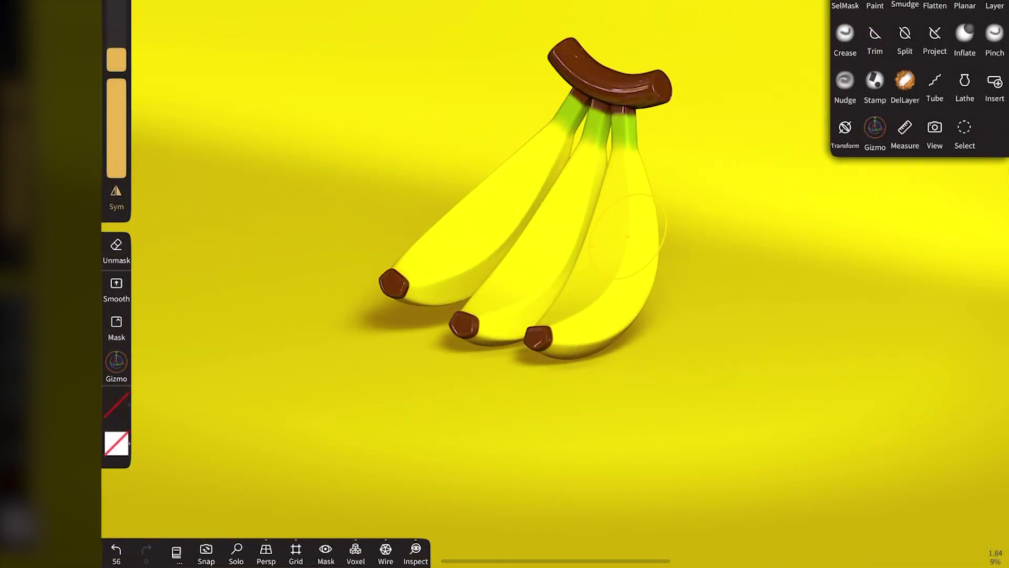
Switch the viewport from orthographic to perspective projection
{"action": "left_click", "coordinate": [266, 552]}
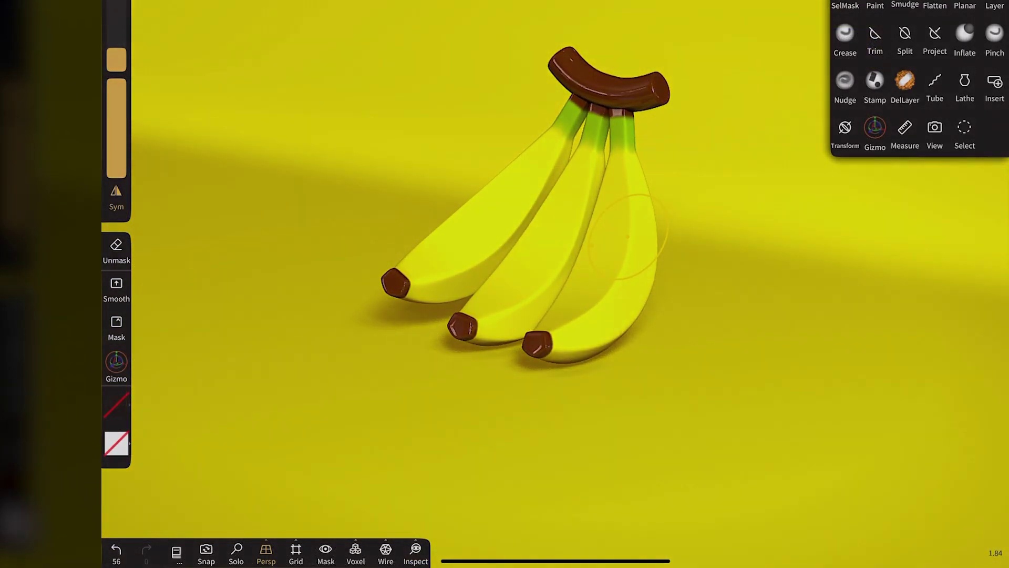